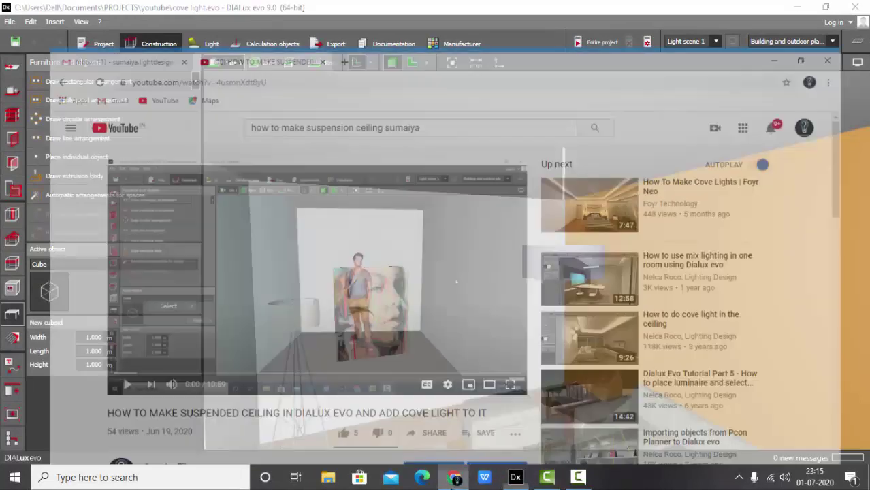
Step: Look over the YouTube page of the suspended ceiling and cove light tutorial, including its description and comments
{"action": "scroll", "coordinate": [336, 275], "scroll_direction": "down", "scroll_amount": 2}
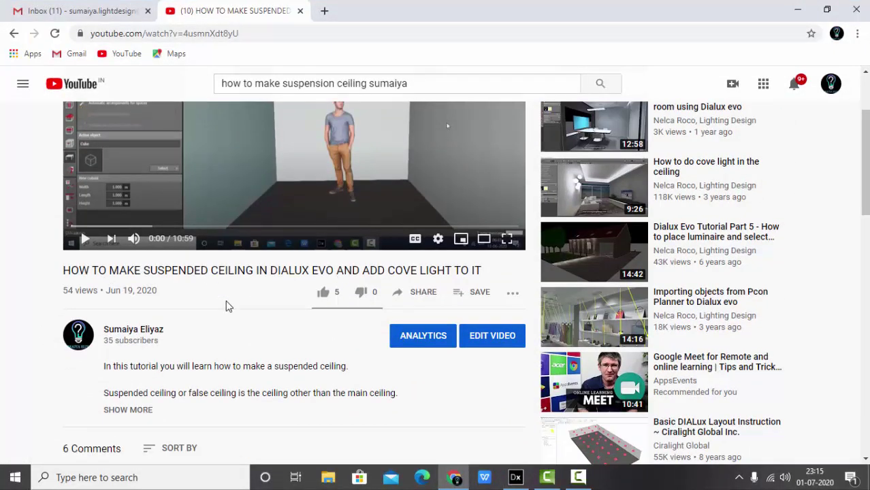
{"action": "scroll", "coordinate": [229, 307], "scroll_direction": "up", "scroll_amount": 2}
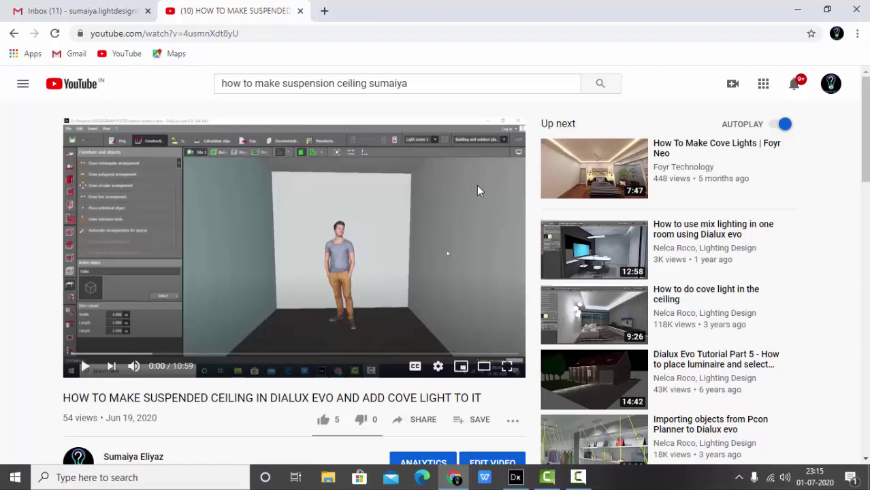
{"action": "scroll", "coordinate": [381, 211], "scroll_direction": "down", "scroll_amount": 2}
{"action": "scroll", "coordinate": [315, 232], "scroll_direction": "up", "scroll_amount": 1}
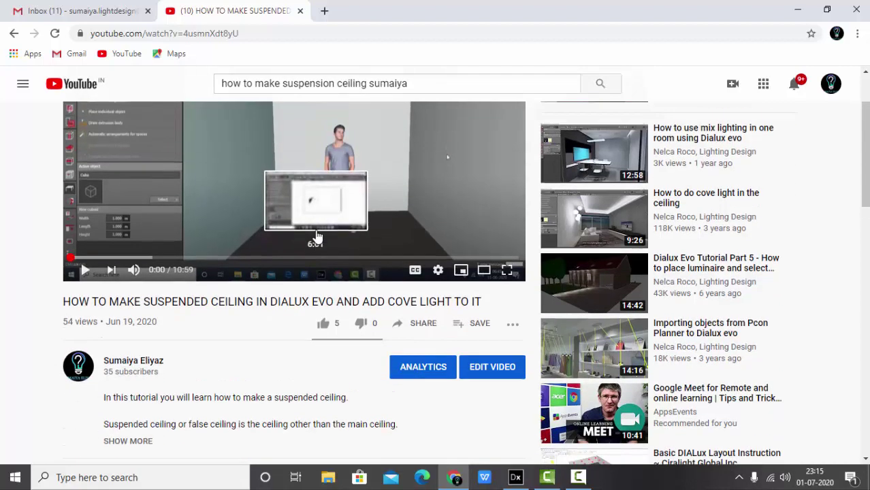
{"action": "scroll", "coordinate": [316, 236], "scroll_direction": "up", "scroll_amount": 2}
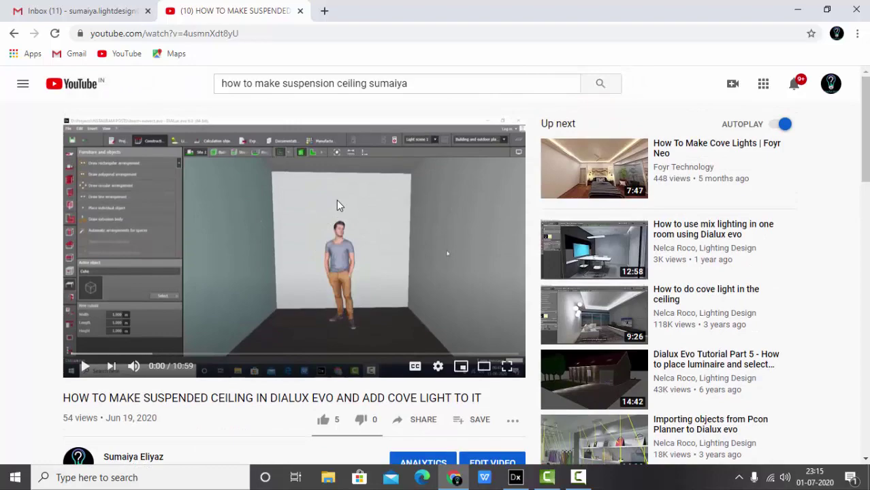
{"action": "scroll", "coordinate": [323, 225], "scroll_direction": "down", "scroll_amount": 6}
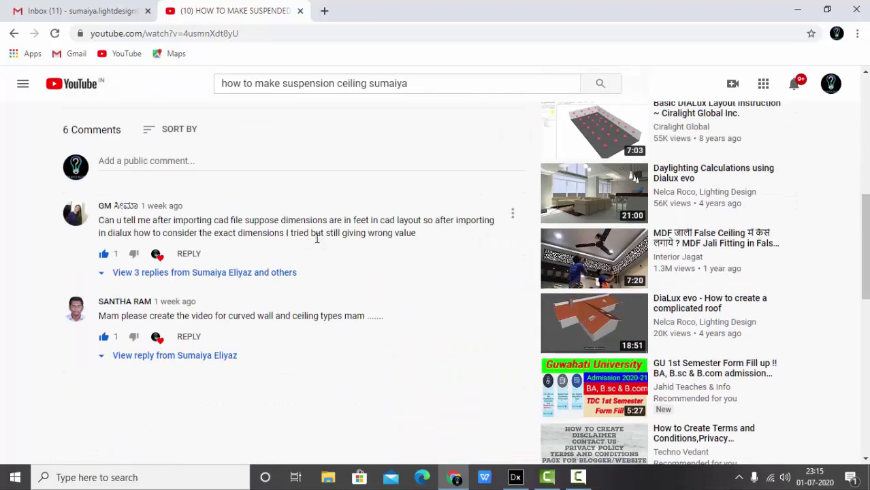
{"action": "scroll", "coordinate": [409, 320], "scroll_direction": "up", "scroll_amount": 1}
{"action": "scroll", "coordinate": [436, 326], "scroll_direction": "up", "scroll_amount": 6}
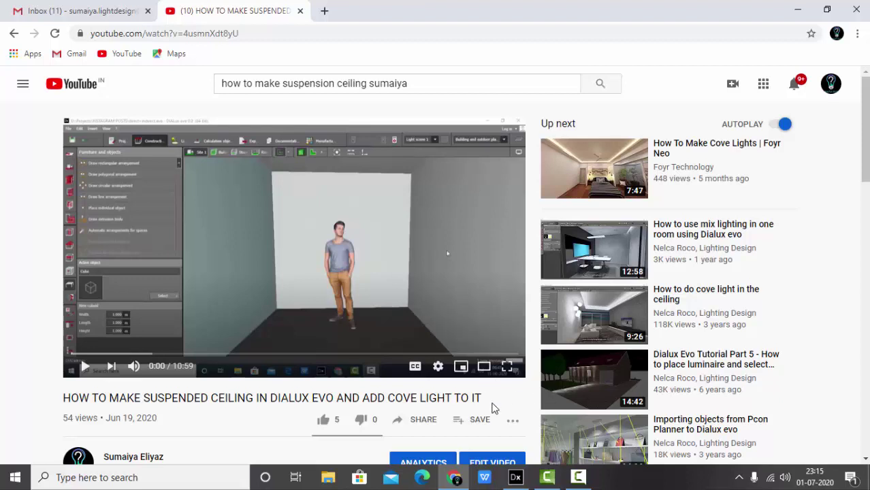
Step: Search Google Images for "inner cove light" and open the picture of a corridor with a recessed rectangular ceiling cove
{"action": "left_click", "coordinate": [515, 478]}
{"action": "right_click_drag", "start_coordinate": [477, 210], "coordinate": [472, 235]}
{"action": "left_click", "coordinate": [453, 477]}
{"action": "left_click", "coordinate": [323, 11]}
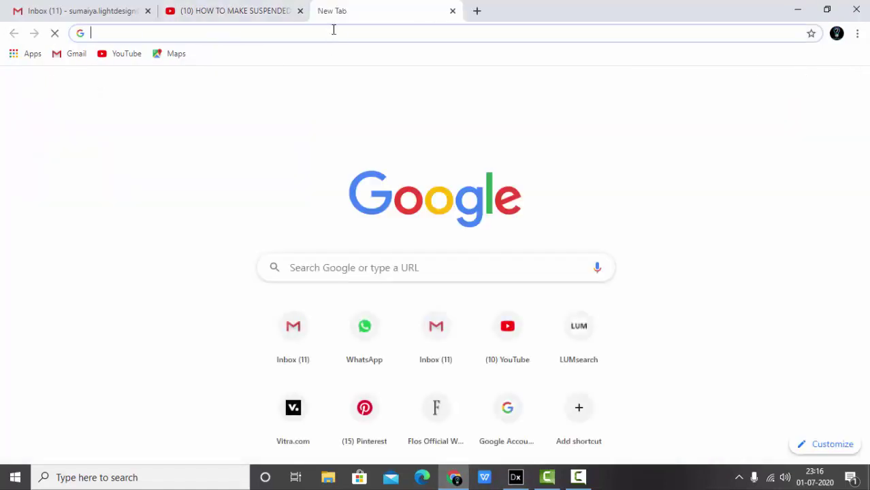
{"action": "type", "text": "inn"}
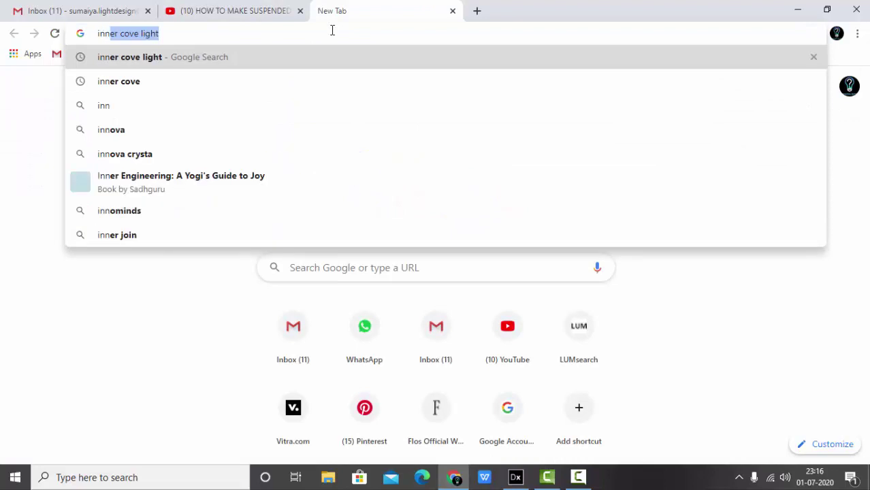
{"action": "key", "text": "Return"}
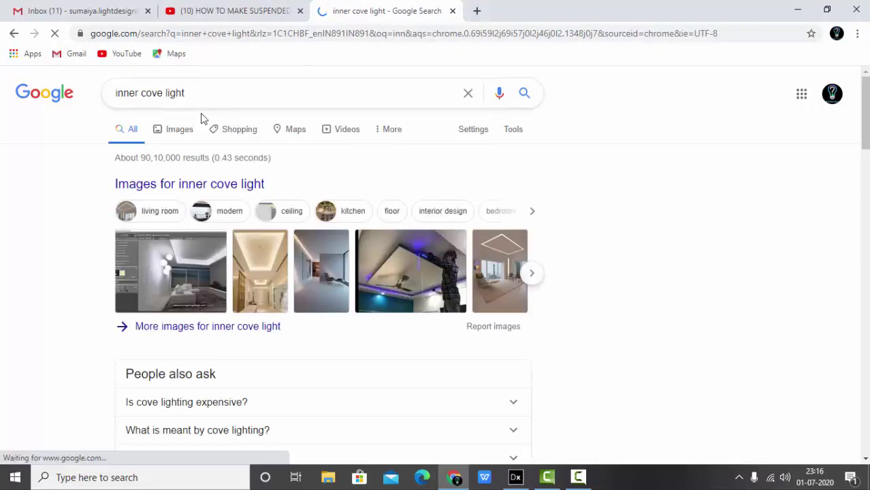
{"action": "left_click", "coordinate": [182, 132]}
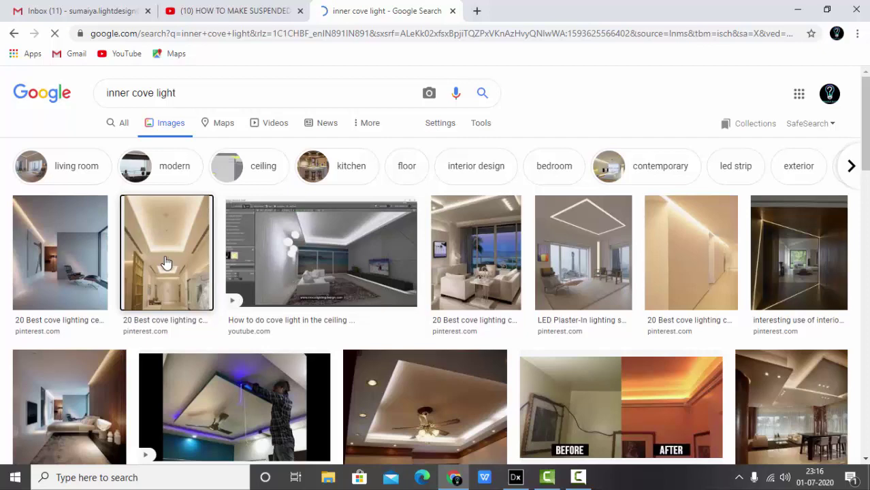
{"action": "left_click", "coordinate": [166, 263]}
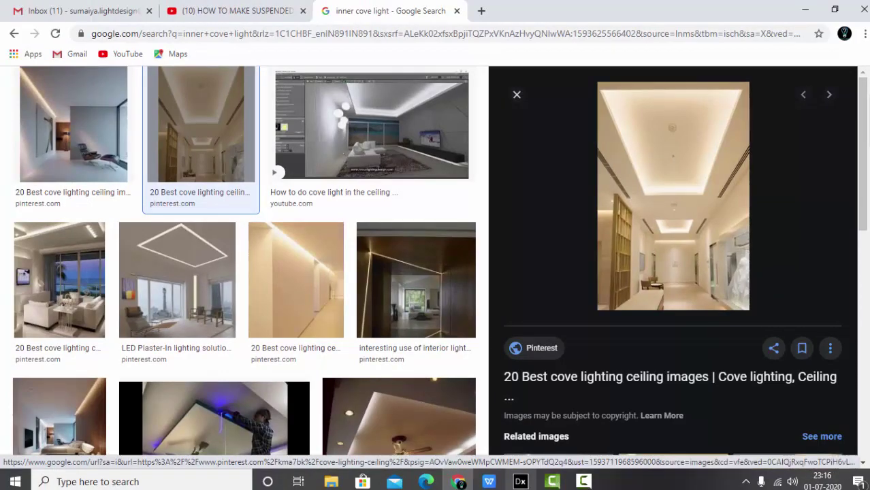
Step: Switch to DIALux evo, fit the whole site in view and examine the exteriors of both glazed buildings
{"action": "left_click", "coordinate": [520, 481]}
{"action": "scroll", "coordinate": [415, 247], "scroll_direction": "down", "scroll_amount": 3}
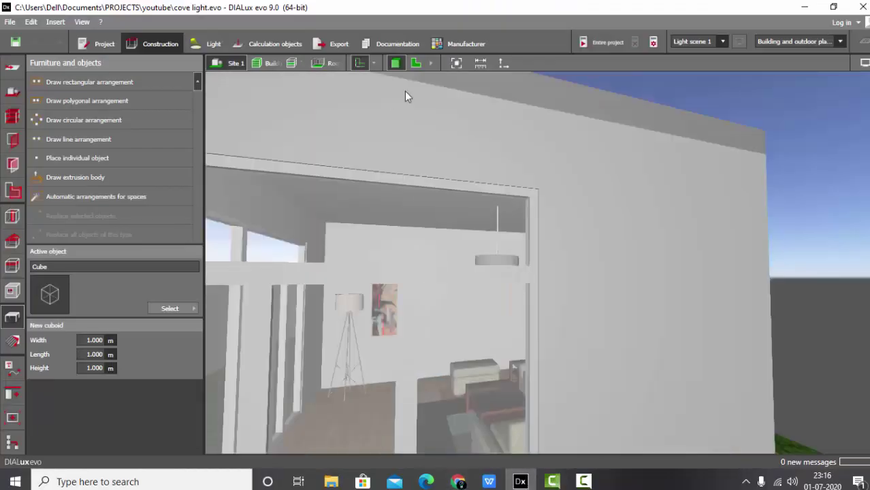
{"action": "left_click", "coordinate": [450, 66]}
{"action": "right_click_drag", "start_coordinate": [476, 286], "coordinate": [372, 244]}
{"action": "right_click_drag", "start_coordinate": [579, 299], "coordinate": [548, 340]}
{"action": "left_click", "coordinate": [461, 282]}
{"action": "scroll", "coordinate": [461, 281], "scroll_direction": "up", "scroll_amount": 2}
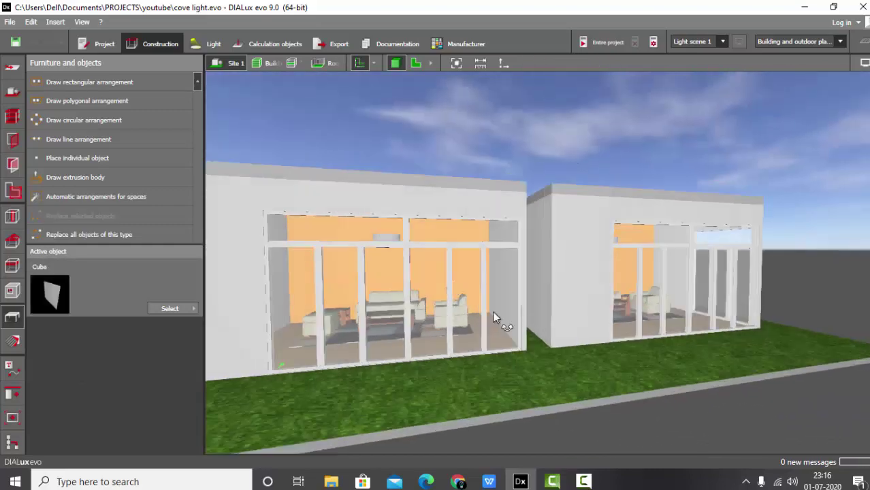
{"action": "right_click_drag", "start_coordinate": [493, 311], "coordinate": [492, 307]}
{"action": "scroll", "coordinate": [416, 286], "scroll_direction": "up", "scroll_amount": 5}
{"action": "scroll", "coordinate": [418, 284], "scroll_direction": "down", "scroll_amount": 4}
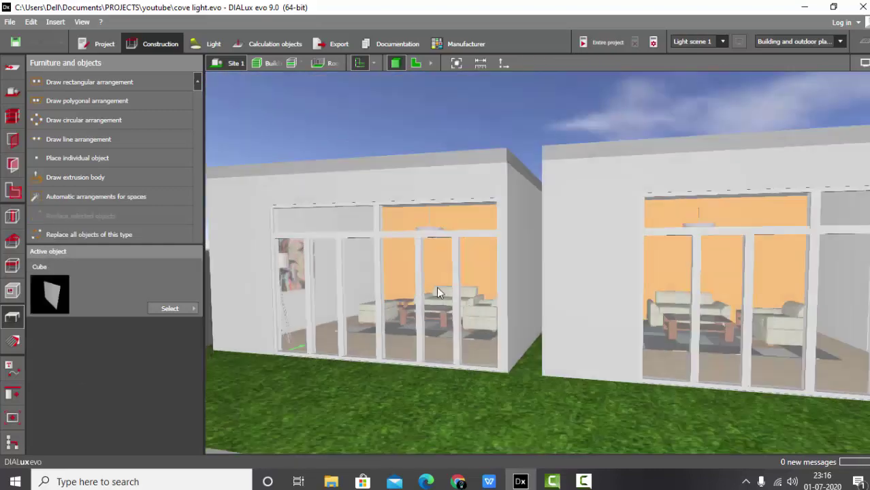
Step: Inspect the furnished living room inside the building, including its ceiling, pendant lamp, orange wall and seating
{"action": "scroll", "coordinate": [757, 290], "scroll_direction": "up", "scroll_amount": 2}
{"action": "right_click_drag", "start_coordinate": [756, 290], "coordinate": [684, 327]}
{"action": "scroll", "coordinate": [667, 318], "scroll_direction": "down", "scroll_amount": 3}
{"action": "left_click_drag", "start_coordinate": [666, 318], "coordinate": [670, 300]}
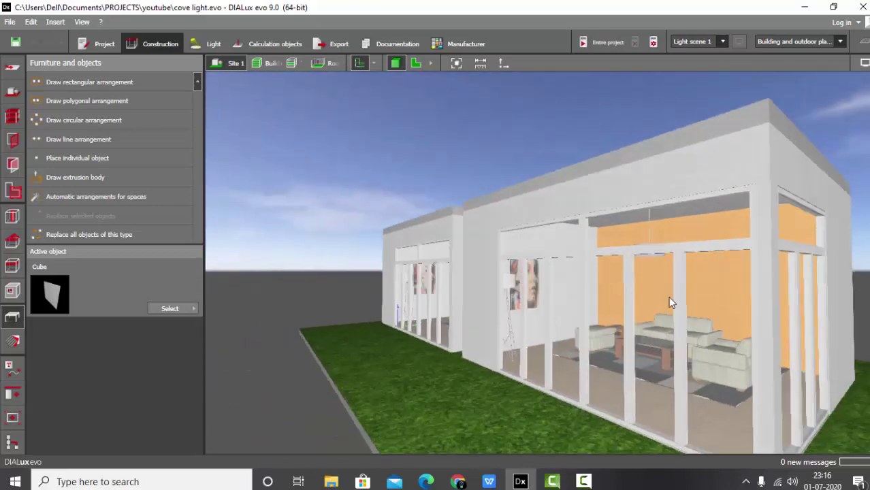
{"action": "scroll", "coordinate": [651, 272], "scroll_direction": "up", "scroll_amount": 5}
{"action": "left_click_drag", "start_coordinate": [651, 272], "coordinate": [724, 325]}
{"action": "scroll", "coordinate": [688, 235], "scroll_direction": "down", "scroll_amount": 5}
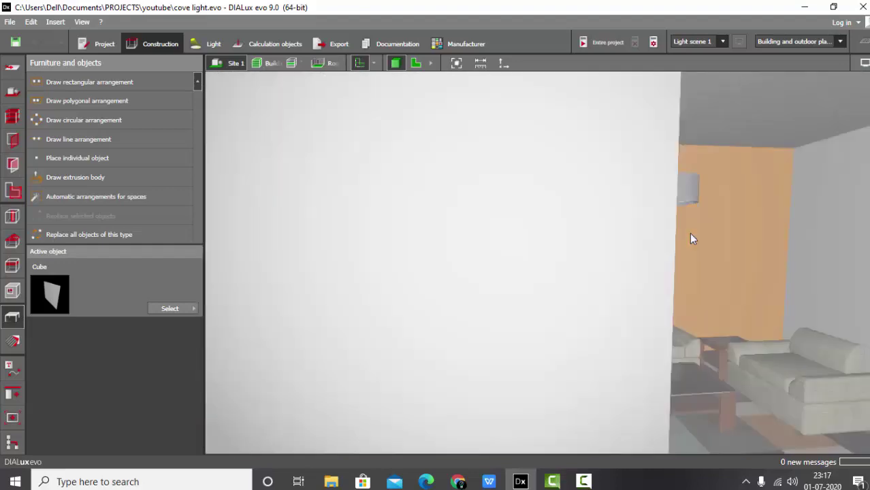
{"action": "scroll", "coordinate": [682, 244], "scroll_direction": "up", "scroll_amount": 5}
{"action": "mouse_move", "coordinate": [600, 242]}
{"action": "left_mouse_down"}
{"action": "mouse_move", "coordinate": [517, 241]}
{"action": "mouse_move", "coordinate": [542, 250]}
{"action": "mouse_move", "coordinate": [524, 247]}
{"action": "left_mouse_up"}
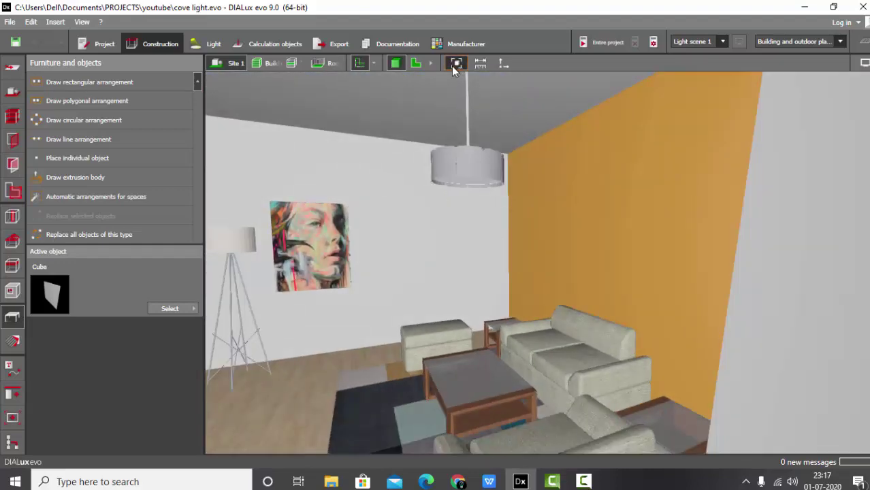
Step: Return to the full site overview and compare the two neighbouring buildings from the front and from an angle
{"action": "left_click", "coordinate": [455, 67]}
{"action": "scroll", "coordinate": [553, 259], "scroll_direction": "up", "scroll_amount": 5}
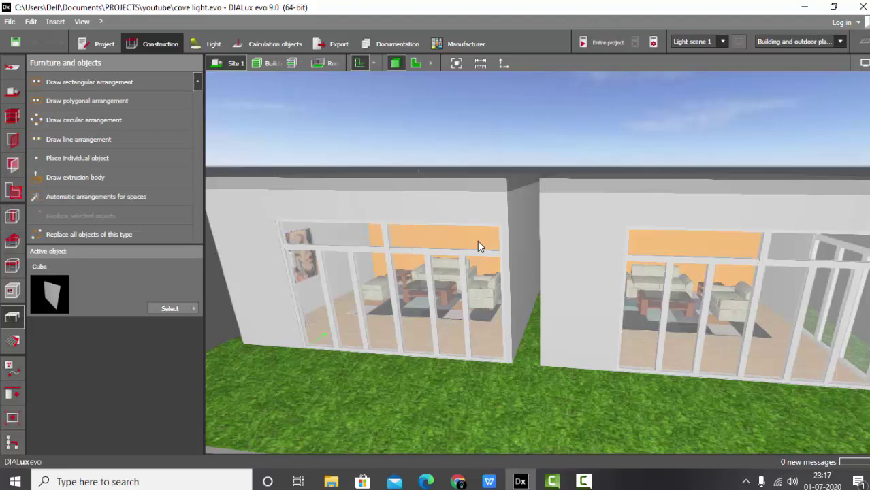
{"action": "scroll", "coordinate": [469, 243], "scroll_direction": "down", "scroll_amount": 5}
{"action": "scroll", "coordinate": [437, 318], "scroll_direction": "up", "scroll_amount": 8}
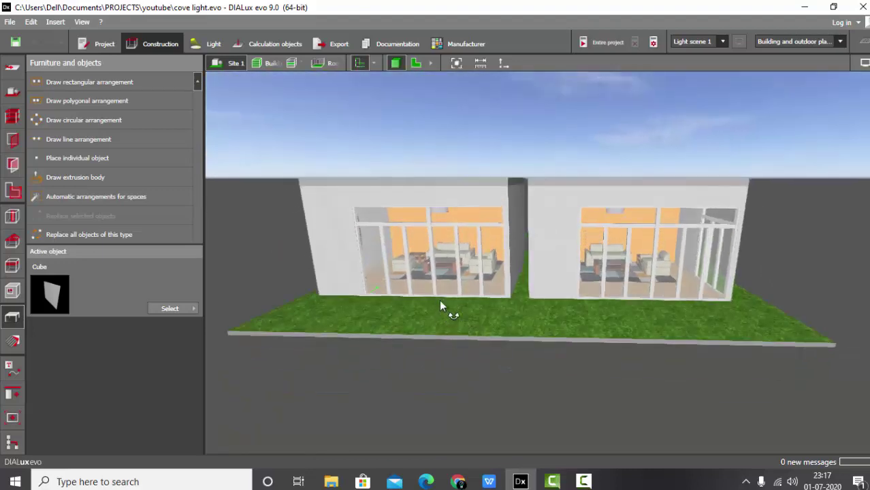
{"action": "scroll", "coordinate": [425, 290], "scroll_direction": "down", "scroll_amount": 5}
{"action": "right_click_drag", "start_coordinate": [426, 290], "coordinate": [374, 260]}
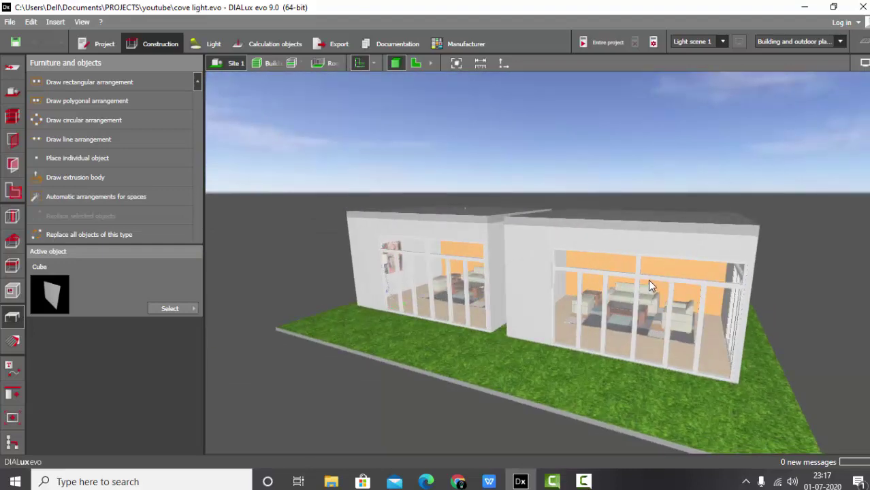
{"action": "left_click_drag", "start_coordinate": [472, 241], "coordinate": [506, 261]}
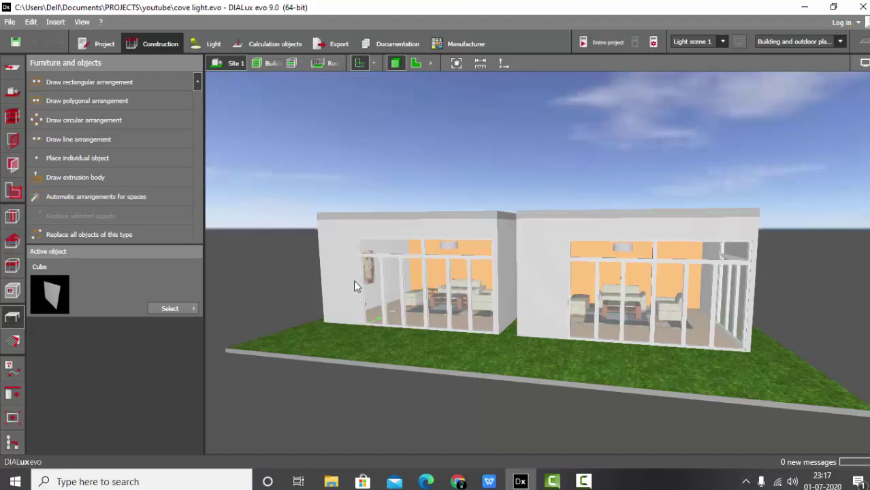
Step: Show the site in floor plan and draw a reference grid about 4.95 m by 5.29 m over the left-hand room
{"action": "left_click", "coordinate": [416, 63]}
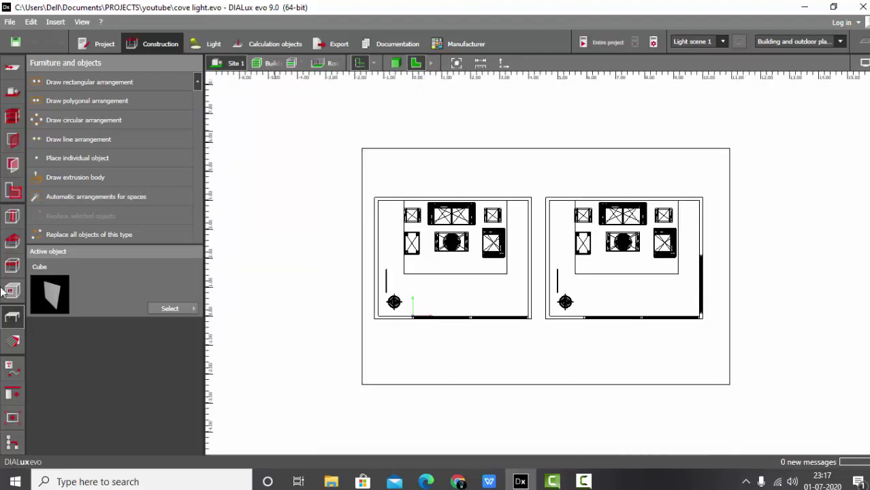
{"action": "scroll", "coordinate": [474, 291], "scroll_direction": "up", "scroll_amount": 2}
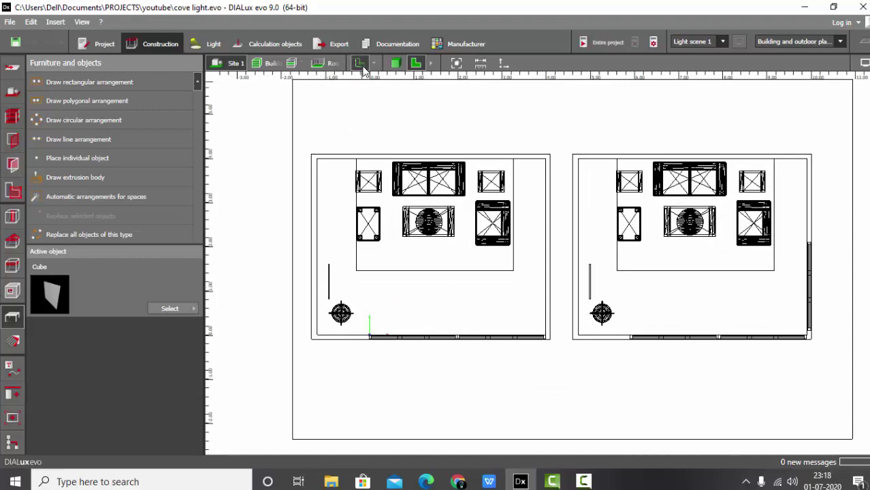
{"action": "left_click", "coordinate": [12, 368]}
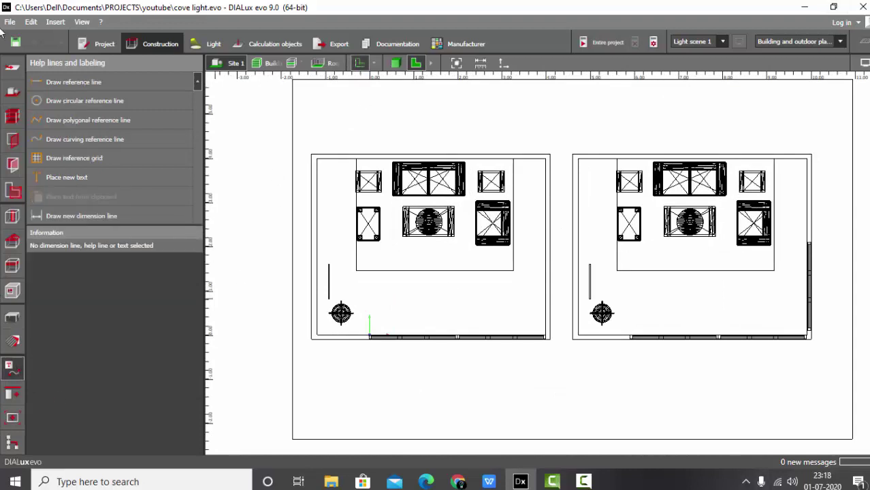
{"action": "left_click", "coordinate": [101, 158]}
{"action": "scroll", "coordinate": [337, 218], "scroll_direction": "up", "scroll_amount": 1}
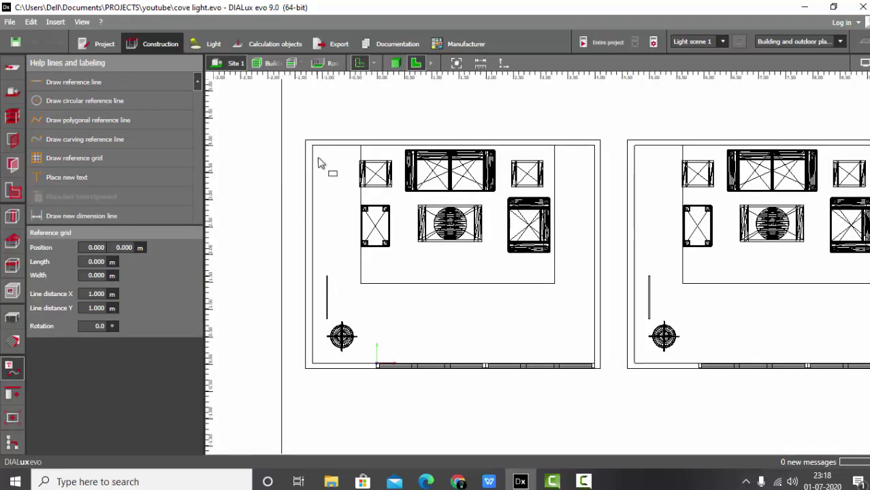
{"action": "left_click", "coordinate": [313, 147]}
{"action": "scroll", "coordinate": [320, 190], "scroll_direction": "down", "scroll_amount": 1}
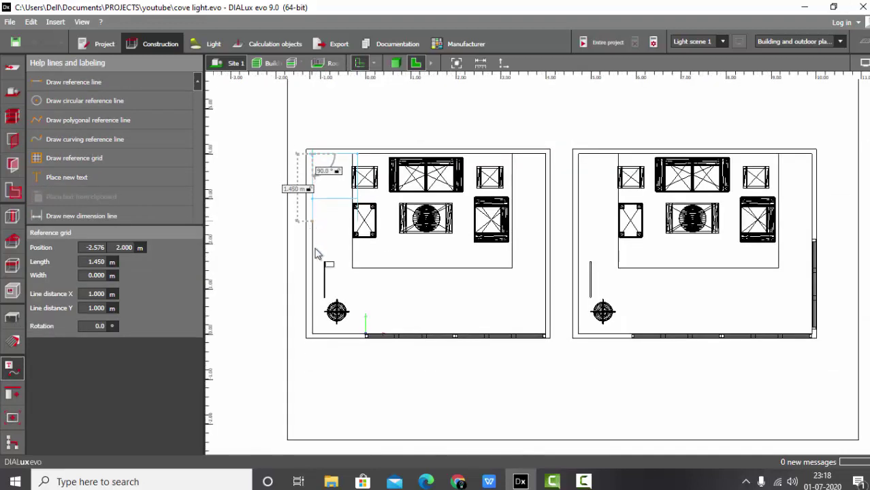
{"action": "left_click", "coordinate": [313, 376]}
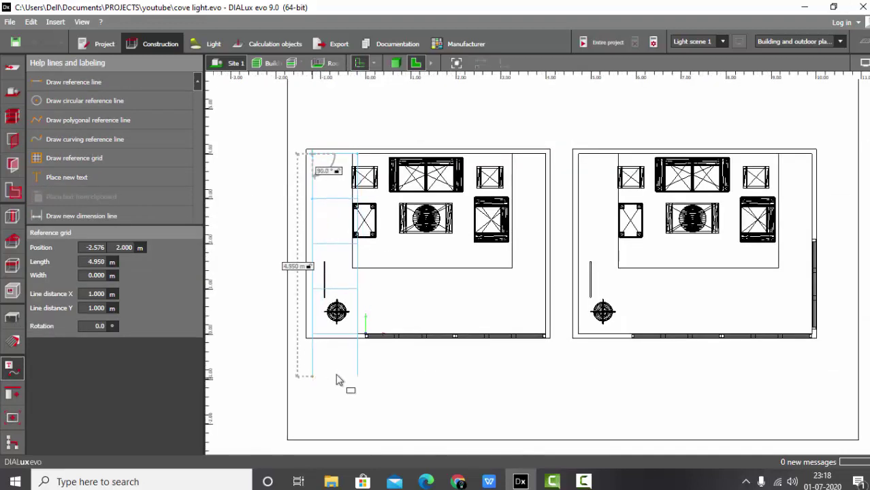
{"action": "left_click", "coordinate": [553, 374]}
Step: Set the reference grid's line distance to 0.4 m in both X and Y
{"action": "left_click", "coordinate": [96, 293]}
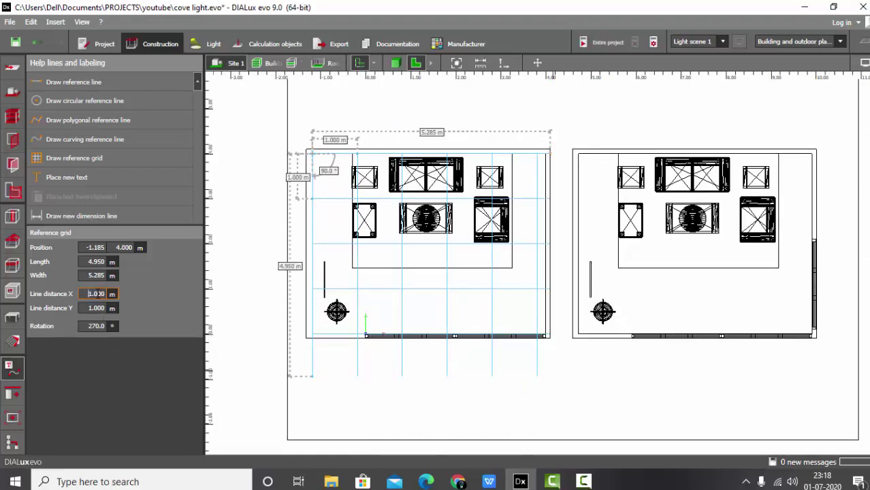
{"action": "double_click", "coordinate": [96, 293]}
{"action": "key", "text": "Return"}
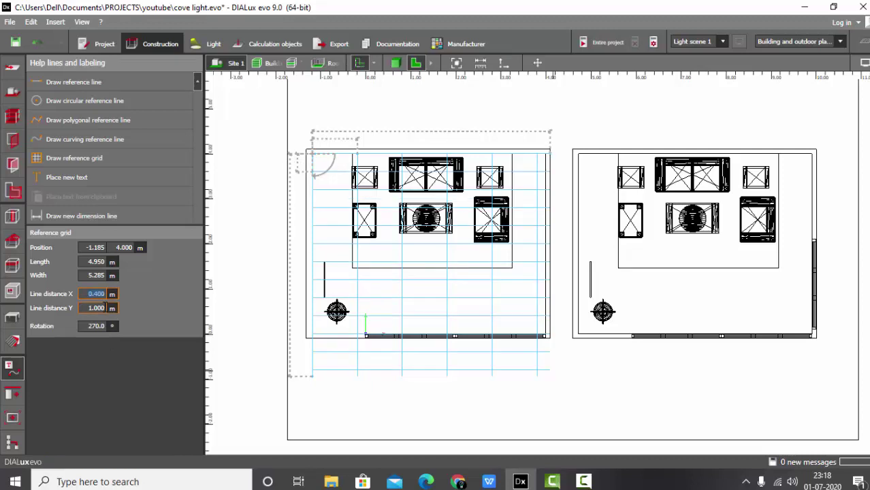
{"action": "left_click", "coordinate": [95, 311]}
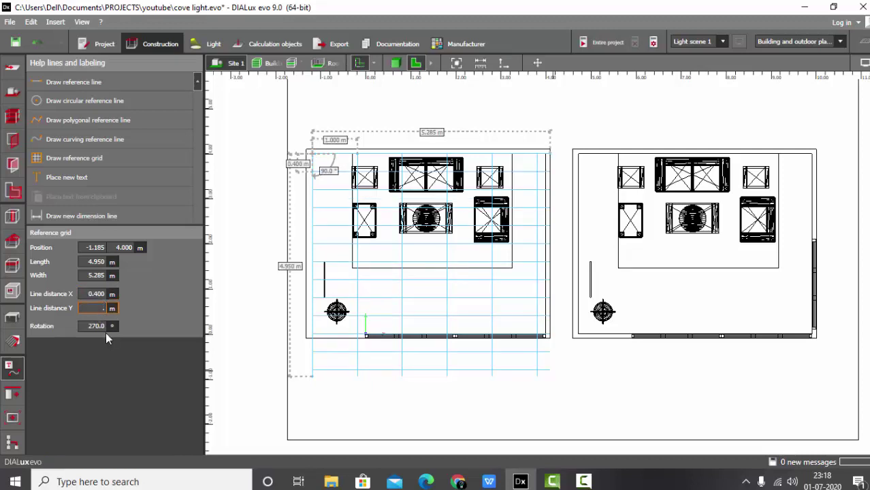
{"action": "type", "text": ".4"}
{"action": "key", "text": "Return"}
{"action": "scroll", "coordinate": [367, 287], "scroll_direction": "down", "scroll_amount": 2}
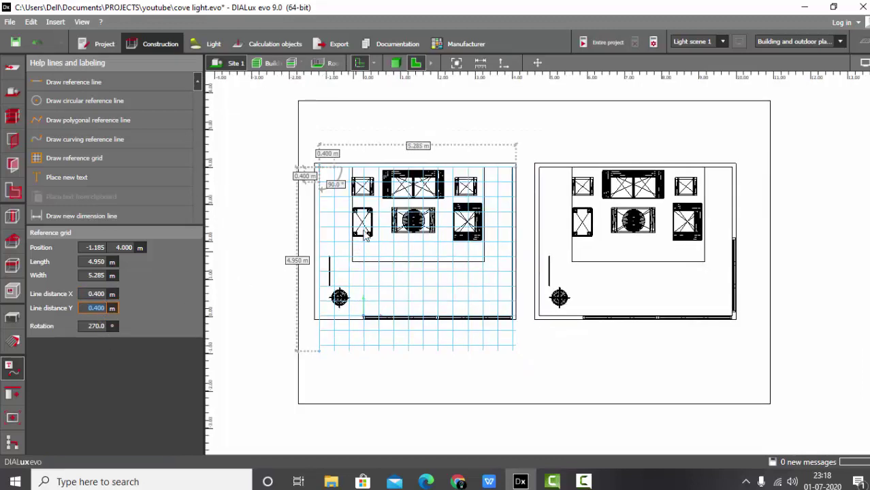
{"action": "scroll", "coordinate": [367, 286], "scroll_direction": "up", "scroll_amount": 2}
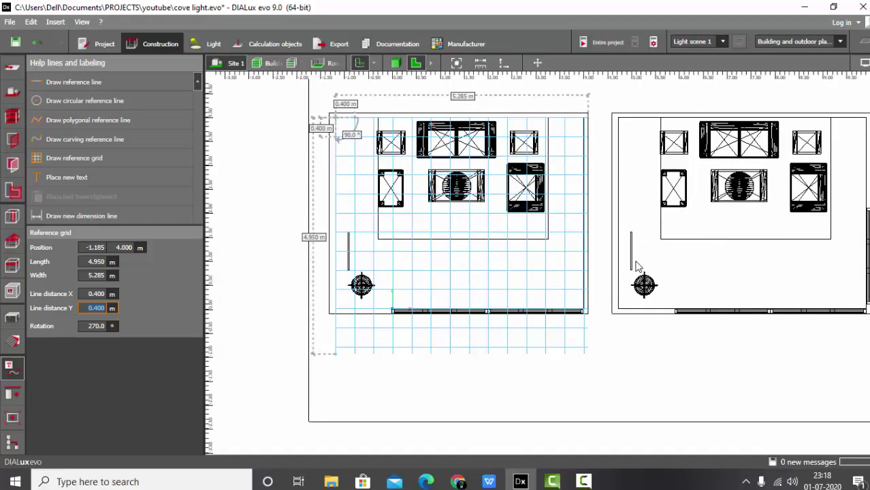
{"action": "scroll", "coordinate": [343, 147], "scroll_direction": "down", "scroll_amount": 1}
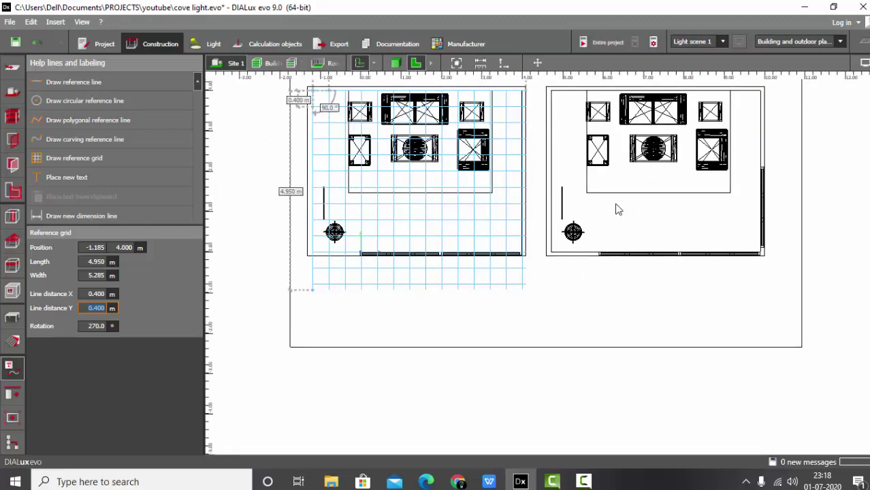
{"action": "scroll", "coordinate": [408, 313], "scroll_direction": "up", "scroll_amount": 2}
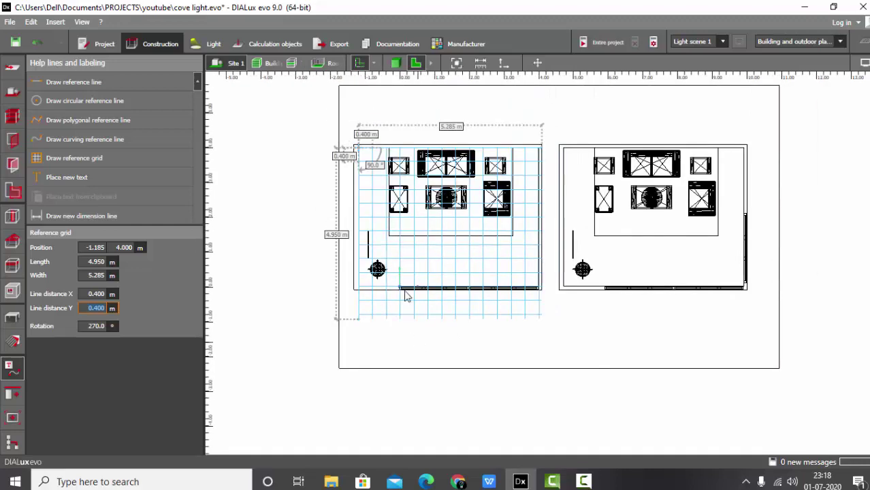
{"action": "scroll", "coordinate": [333, 171], "scroll_direction": "up", "scroll_amount": 1}
{"action": "scroll", "coordinate": [326, 145], "scroll_direction": "down", "scroll_amount": 1}
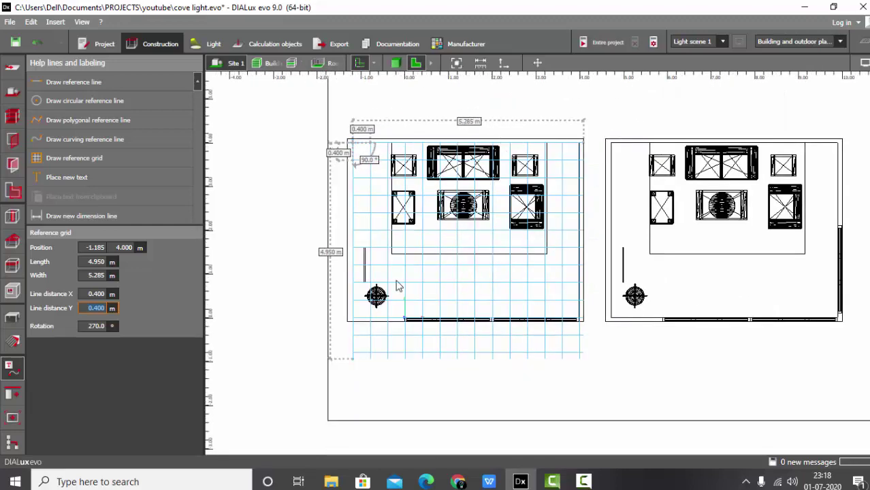
Step: Deselect the reference grid and open the storey plan of the left-hand room for ceiling construction
{"action": "scroll", "coordinate": [385, 272], "scroll_direction": "up", "scroll_amount": 1}
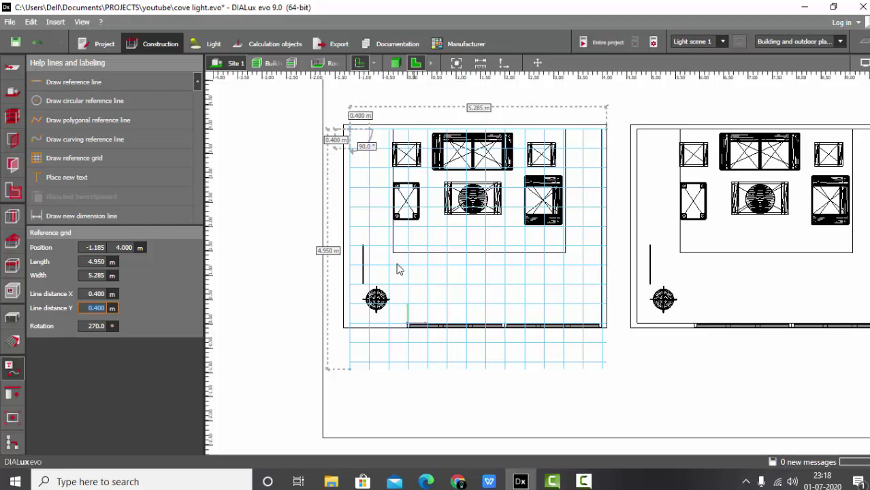
{"action": "scroll", "coordinate": [409, 339], "scroll_direction": "up", "scroll_amount": 1}
{"action": "scroll", "coordinate": [613, 322], "scroll_direction": "down", "scroll_amount": 1}
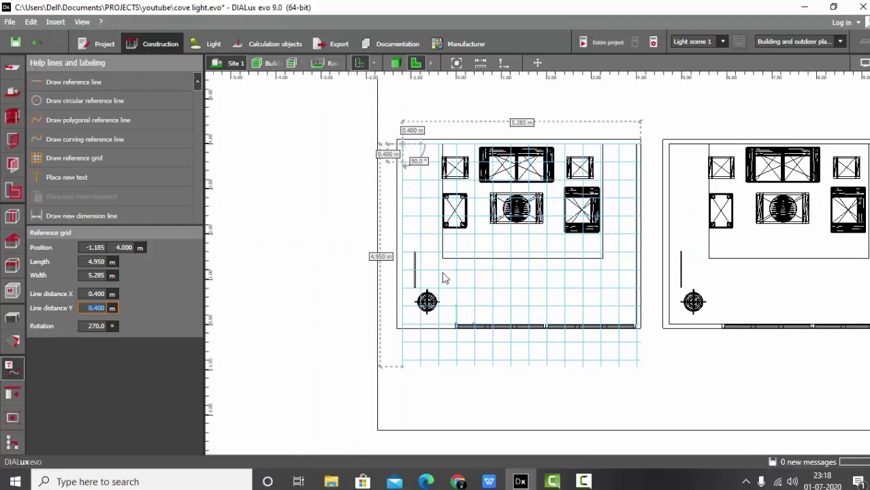
{"action": "left_click", "coordinate": [317, 157]}
{"action": "scroll", "coordinate": [509, 252], "scroll_direction": "up", "scroll_amount": 1}
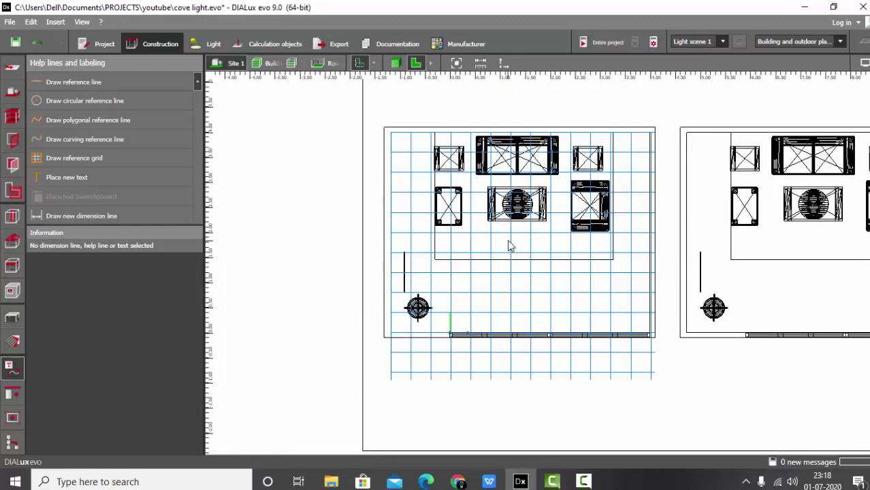
{"action": "left_click", "coordinate": [12, 267]}
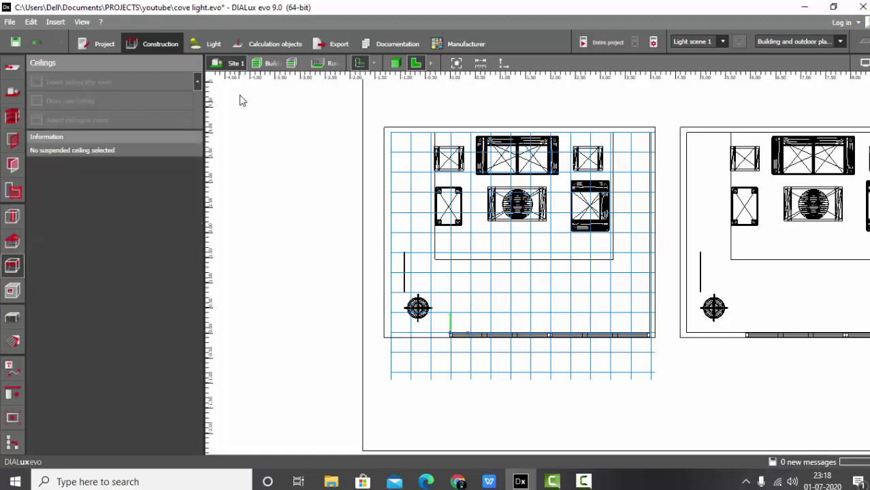
{"action": "left_click", "coordinate": [294, 64]}
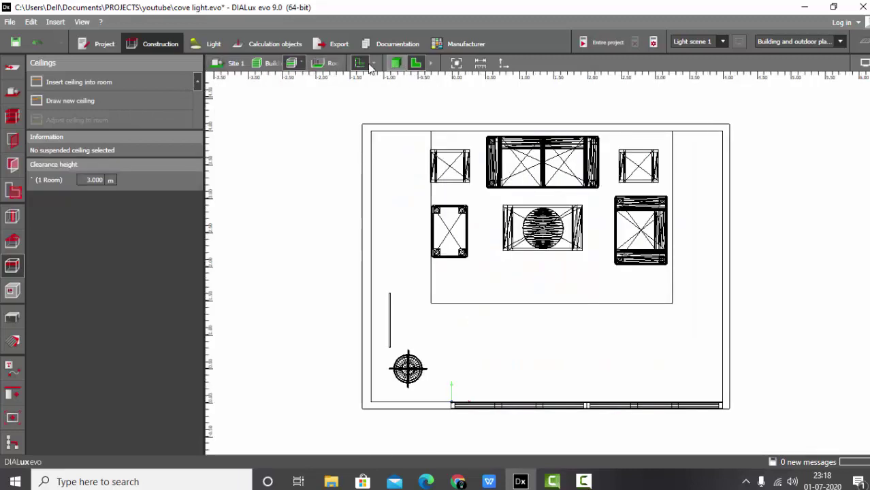
Step: Make the reference grid visible in the storey plan and return to ceiling construction
{"action": "scroll", "coordinate": [318, 123], "scroll_direction": "down", "scroll_amount": 2}
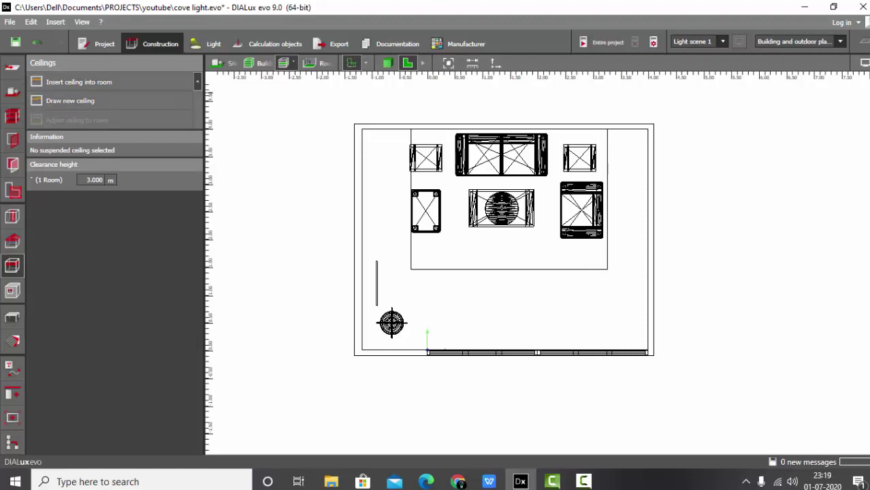
{"action": "left_click", "coordinate": [865, 65]}
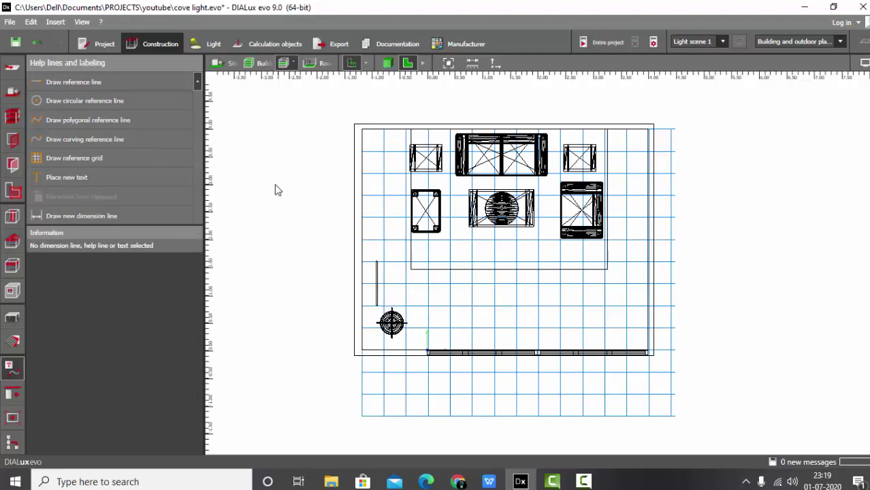
{"action": "left_click", "coordinate": [12, 266]}
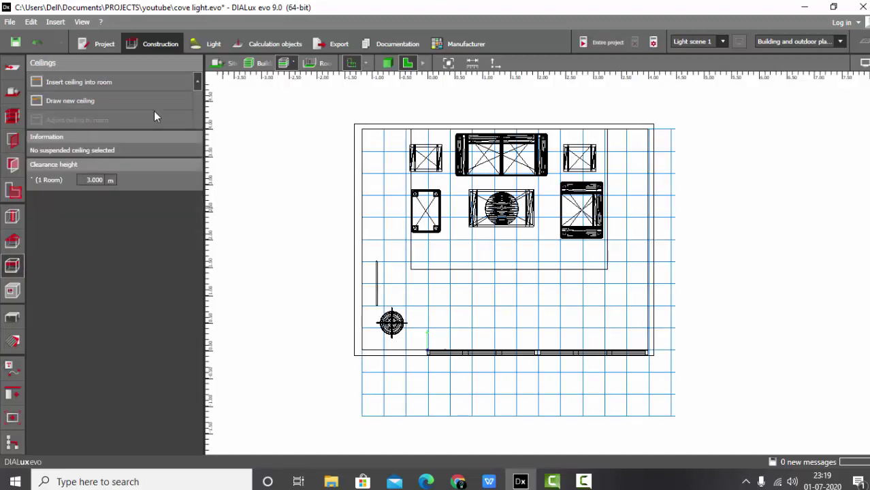
Step: Start a new ceiling contour one grid cell inside the walls, drawing a U-shaped inner edge with 3.6 m sides and a 4.4 m base
{"action": "left_click", "coordinate": [73, 102]}
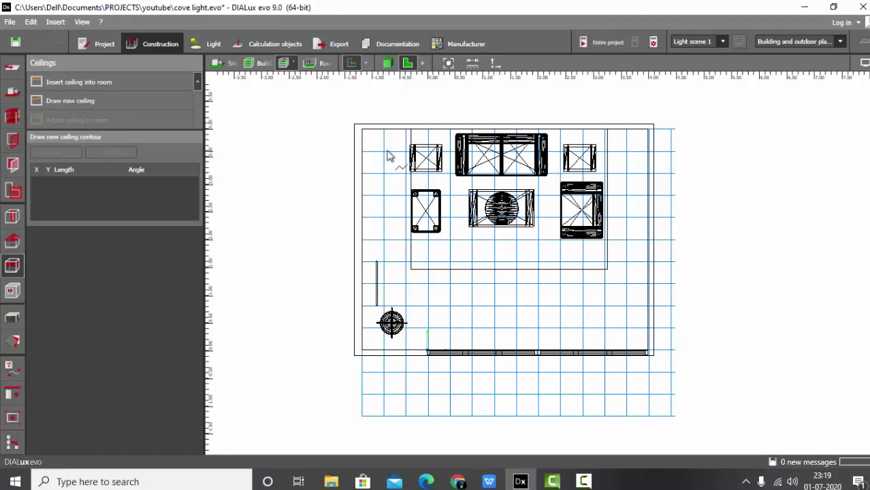
{"action": "left_click", "coordinate": [384, 129]}
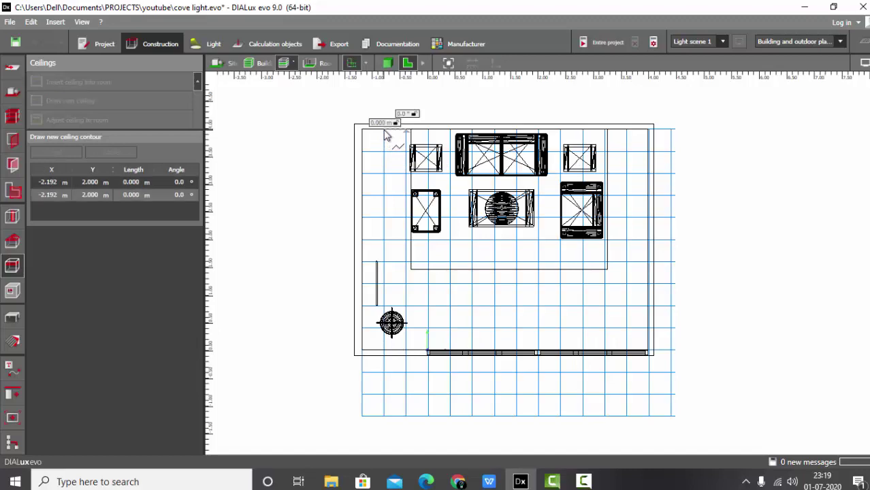
{"action": "scroll", "coordinate": [394, 368], "scroll_direction": "up", "scroll_amount": 5}
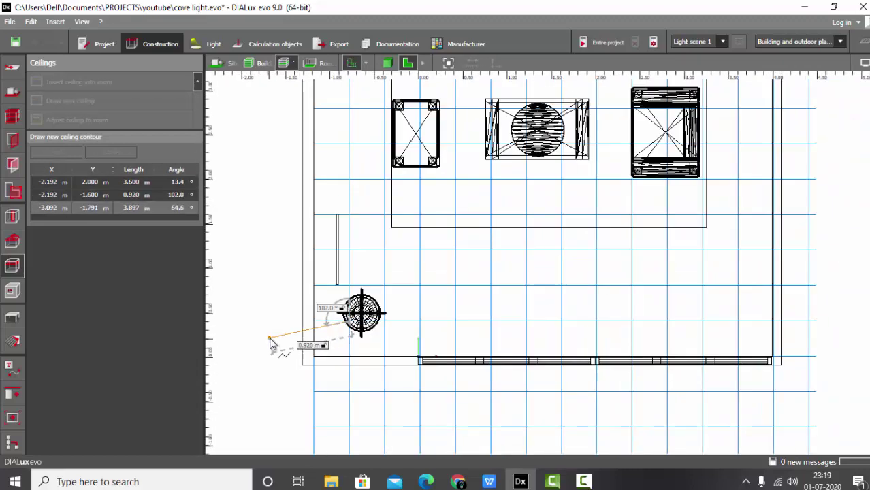
{"action": "left_click", "coordinate": [410, 298]}
{"action": "scroll", "coordinate": [409, 298], "scroll_direction": "down", "scroll_amount": 3}
{"action": "left_click", "coordinate": [742, 324]}
{"action": "scroll", "coordinate": [508, 345], "scroll_direction": "down", "scroll_amount": 3}
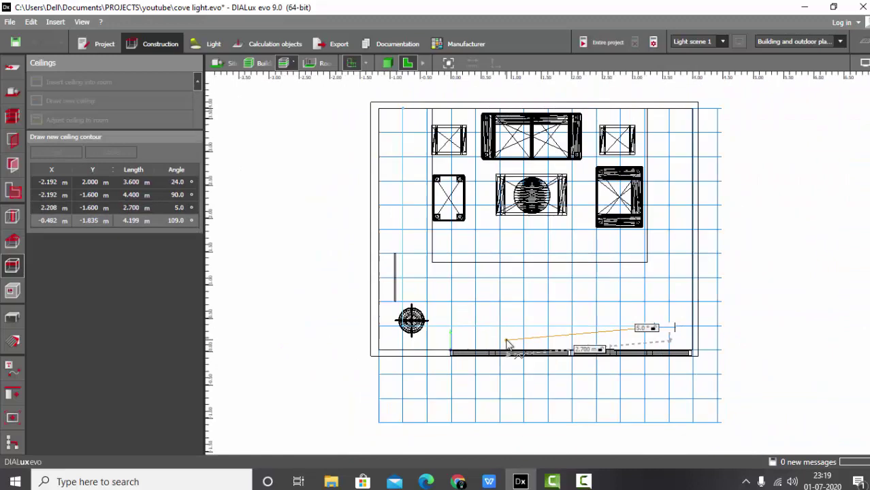
{"action": "scroll", "coordinate": [633, 130], "scroll_direction": "up", "scroll_amount": 1}
{"action": "left_click", "coordinate": [665, 140]}
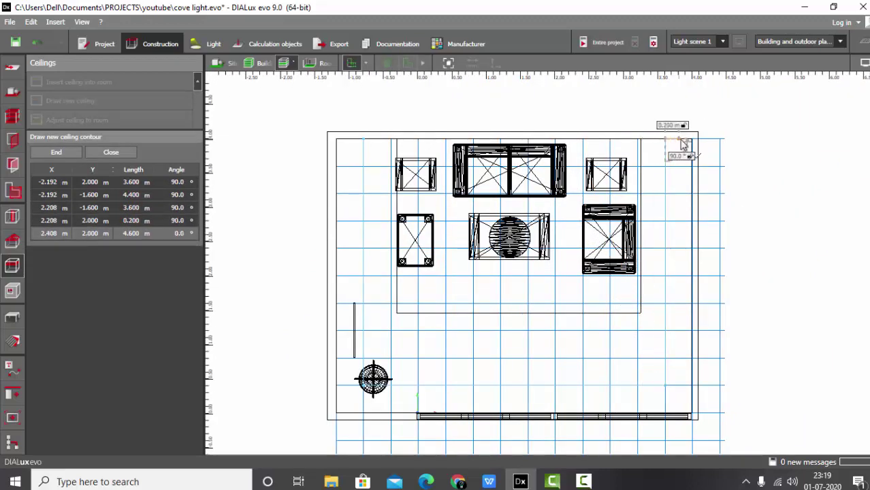
Step: Continue the contour along the side and window walls, about 4 m by 5.2 m, and close it into a U-shaped ceiling
{"action": "left_click", "coordinate": [692, 140]}
{"action": "scroll", "coordinate": [691, 416], "scroll_direction": "up", "scroll_amount": 2}
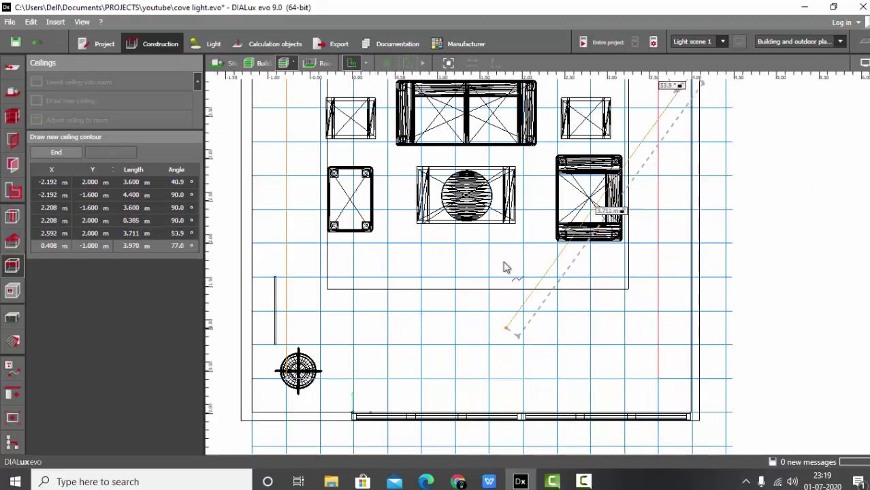
{"action": "scroll", "coordinate": [508, 263], "scroll_direction": "down", "scroll_amount": 4}
{"action": "scroll", "coordinate": [606, 362], "scroll_direction": "up", "scroll_amount": 3}
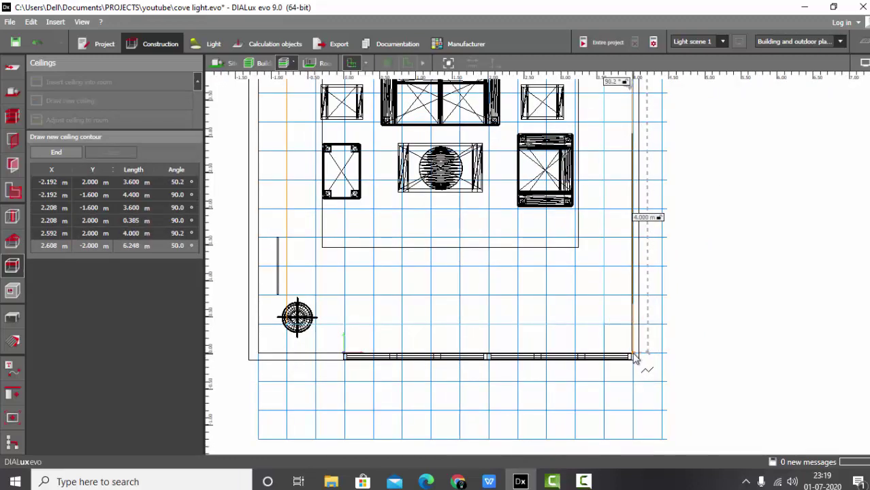
{"action": "left_click", "coordinate": [637, 359]}
{"action": "scroll", "coordinate": [708, 350], "scroll_direction": "down", "scroll_amount": 1}
{"action": "scroll", "coordinate": [513, 352], "scroll_direction": "up", "scroll_amount": 1}
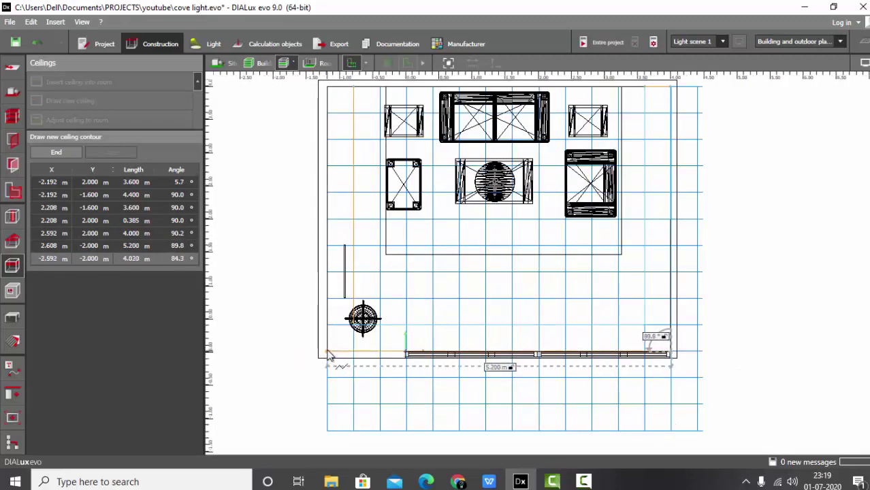
{"action": "left_click", "coordinate": [330, 356]}
{"action": "scroll", "coordinate": [334, 204], "scroll_direction": "up", "scroll_amount": 2}
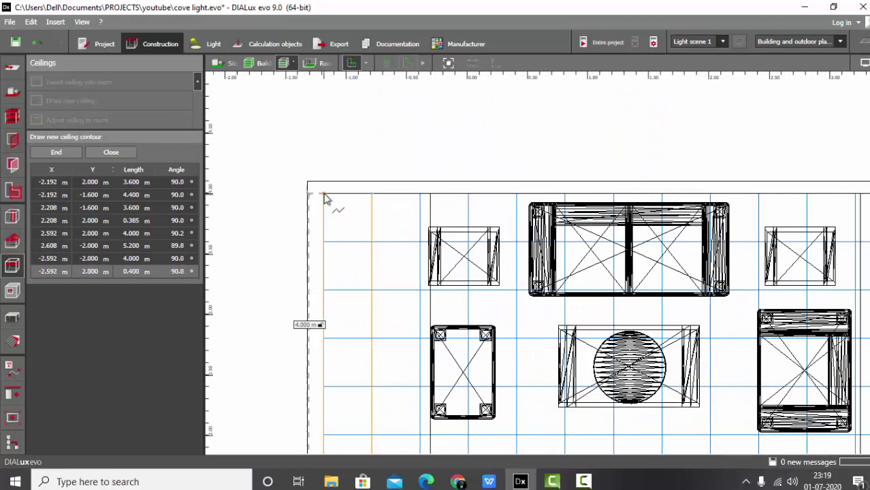
{"action": "left_click", "coordinate": [335, 201]}
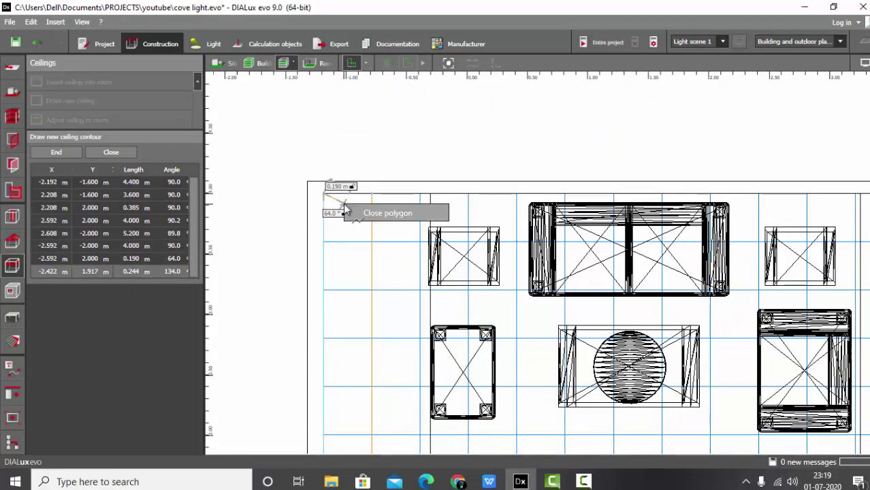
{"action": "left_click", "coordinate": [373, 223]}
Step: Switch to the browser to check the inner cove light reference picture and return to DIALux evo
{"action": "scroll", "coordinate": [309, 143], "scroll_direction": "down", "scroll_amount": 4}
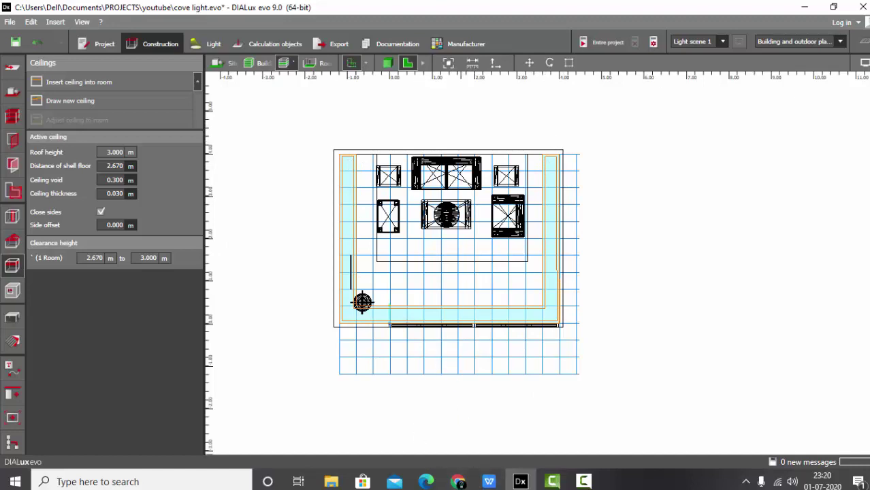
{"action": "left_click", "coordinate": [459, 482]}
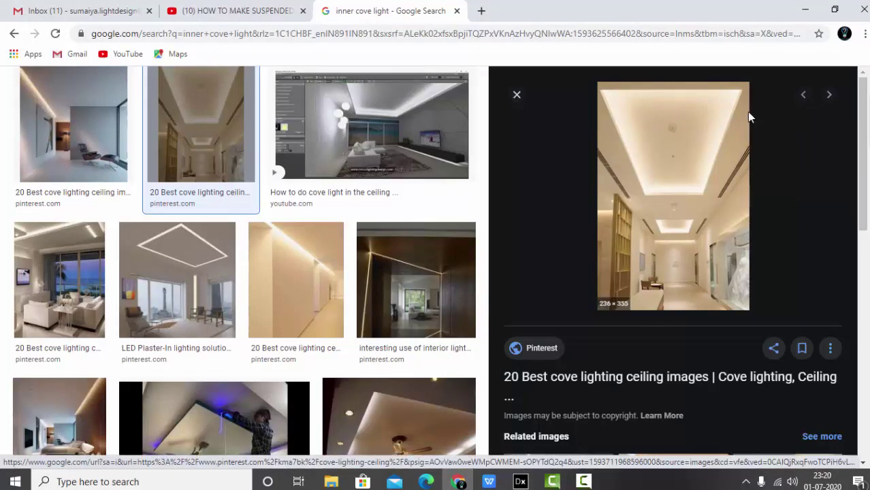
{"action": "key", "text": "alt+Tab"}
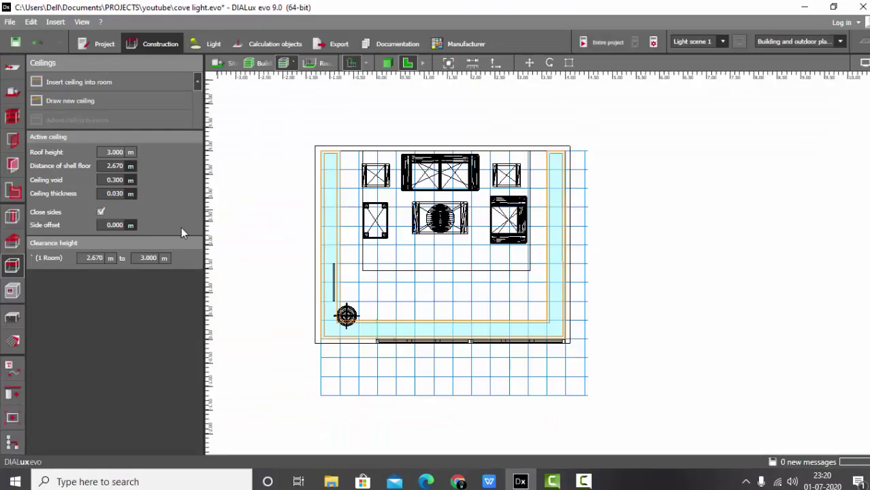
Step: Start another ceiling contour with a straight edge about 5.19 m long across the room, one grid cell from the sofa wall
{"action": "left_click", "coordinate": [80, 101]}
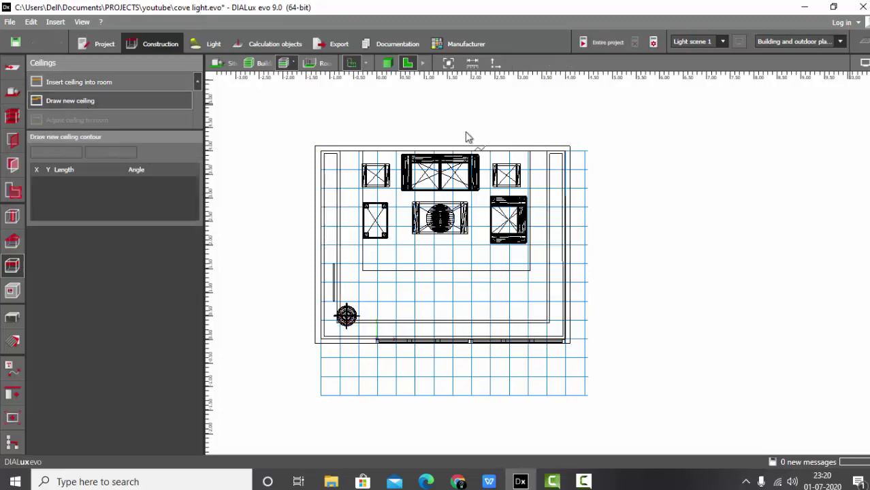
{"action": "scroll", "coordinate": [466, 136], "scroll_direction": "up", "scroll_amount": 2}
{"action": "scroll", "coordinate": [278, 185], "scroll_direction": "up", "scroll_amount": 2}
{"action": "scroll", "coordinate": [269, 191], "scroll_direction": "up", "scroll_amount": 2}
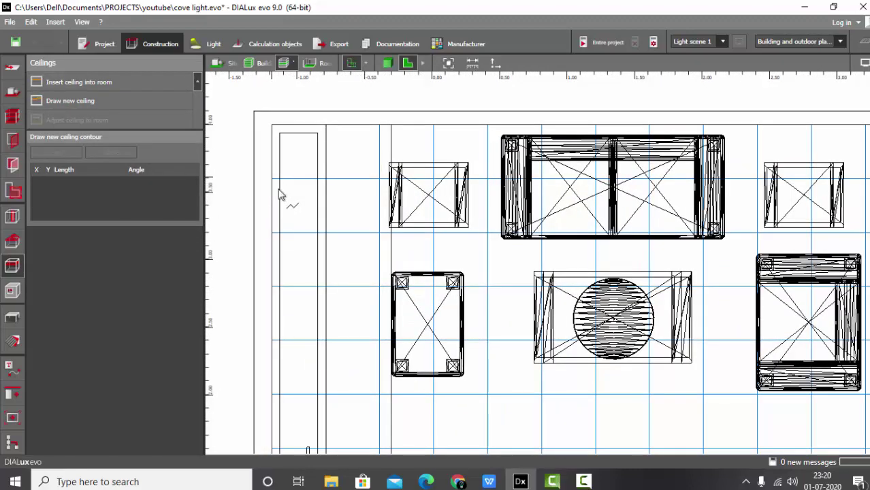
{"action": "left_click", "coordinate": [278, 185]}
{"action": "scroll", "coordinate": [276, 181], "scroll_direction": "down", "scroll_amount": 2}
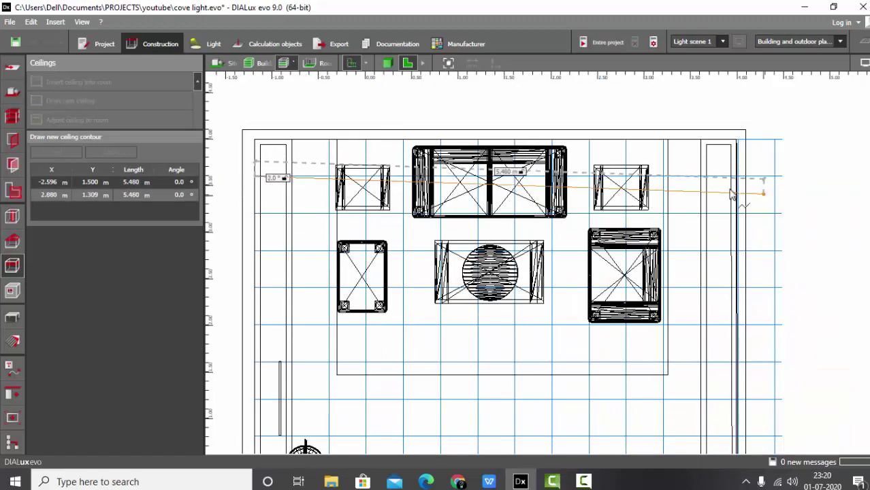
{"action": "scroll", "coordinate": [731, 178], "scroll_direction": "up", "scroll_amount": 4}
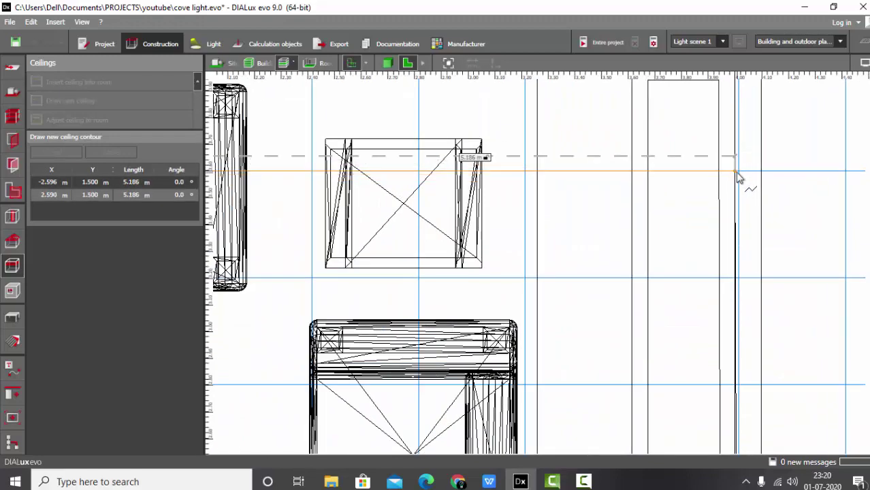
{"action": "left_click", "coordinate": [736, 173]}
Step: Extend the contour 0.4 m up to the sofa wall and back along it, close it into a ceiling strip, and deselect it
{"action": "scroll", "coordinate": [708, 228], "scroll_direction": "down", "scroll_amount": 2}
{"action": "scroll", "coordinate": [724, 142], "scroll_direction": "up", "scroll_amount": 1}
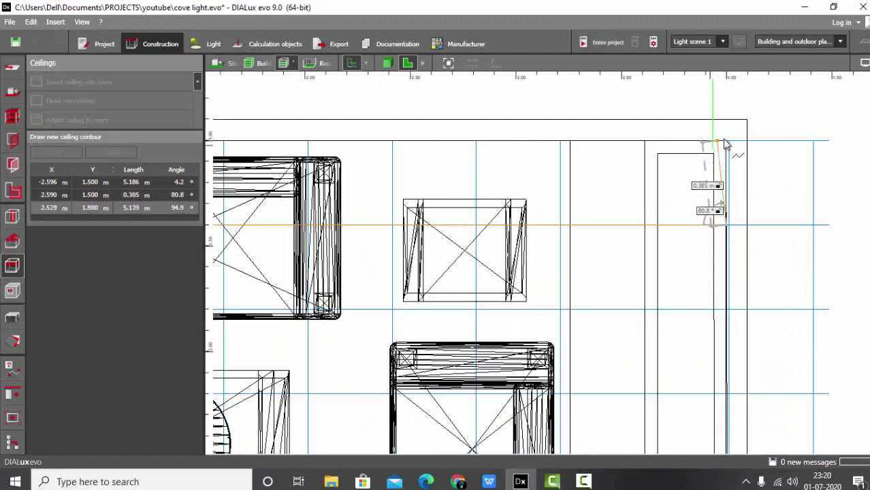
{"action": "left_click", "coordinate": [733, 148]}
{"action": "scroll", "coordinate": [330, 155], "scroll_direction": "down", "scroll_amount": 3}
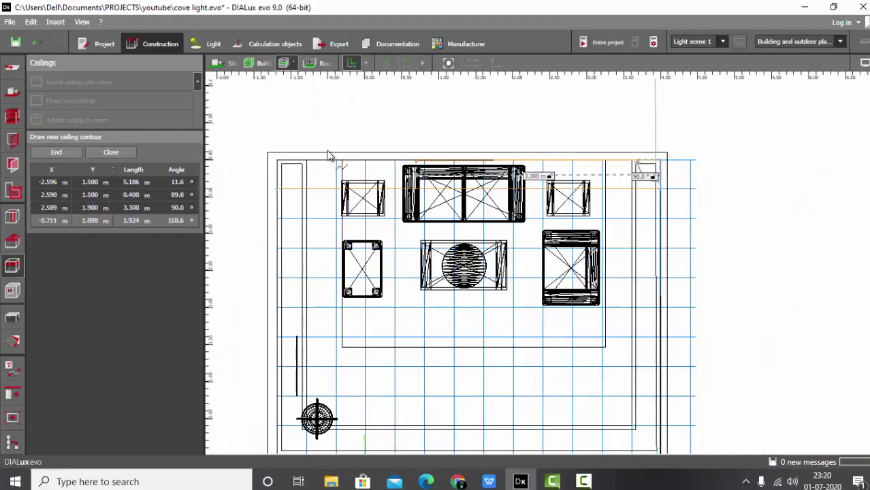
{"action": "scroll", "coordinate": [251, 170], "scroll_direction": "up", "scroll_amount": 2}
{"action": "left_click", "coordinate": [259, 170]}
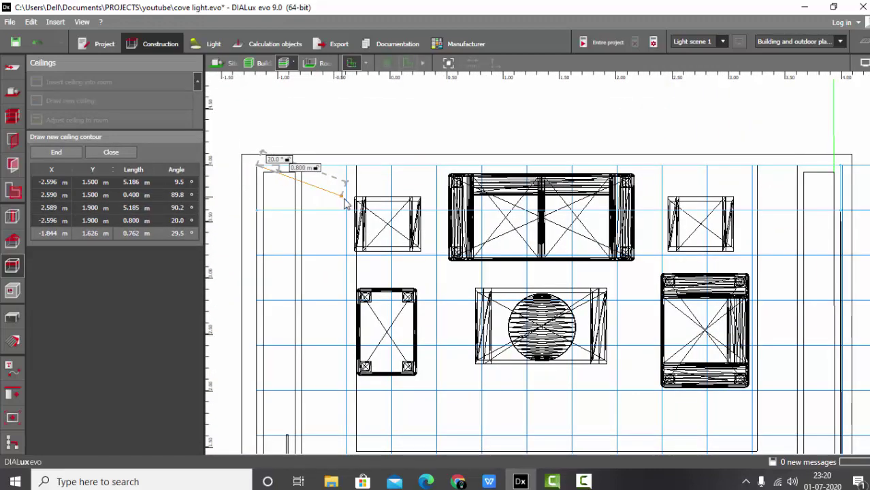
{"action": "right_click", "coordinate": [368, 185]}
{"action": "scroll", "coordinate": [369, 136], "scroll_direction": "down", "scroll_amount": 4}
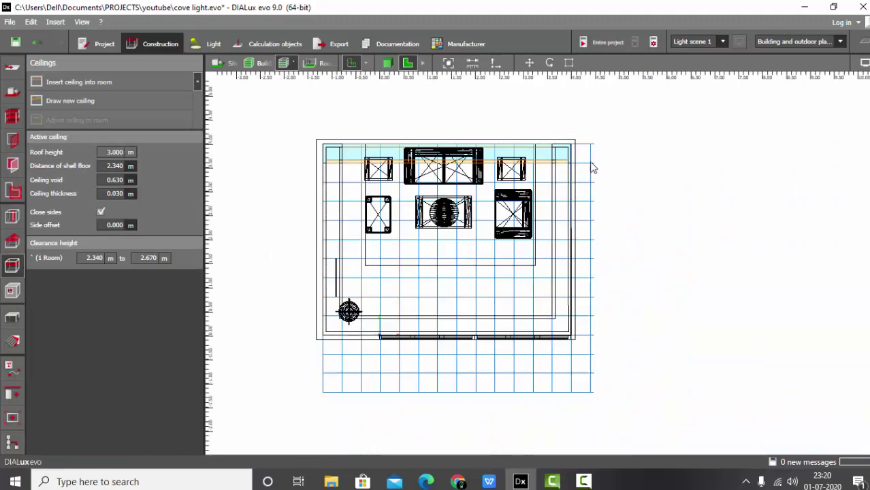
{"action": "scroll", "coordinate": [571, 290], "scroll_direction": "up", "scroll_amount": 2}
{"action": "scroll", "coordinate": [670, 330], "scroll_direction": "down", "scroll_amount": 3}
{"action": "scroll", "coordinate": [619, 303], "scroll_direction": "up", "scroll_amount": 1}
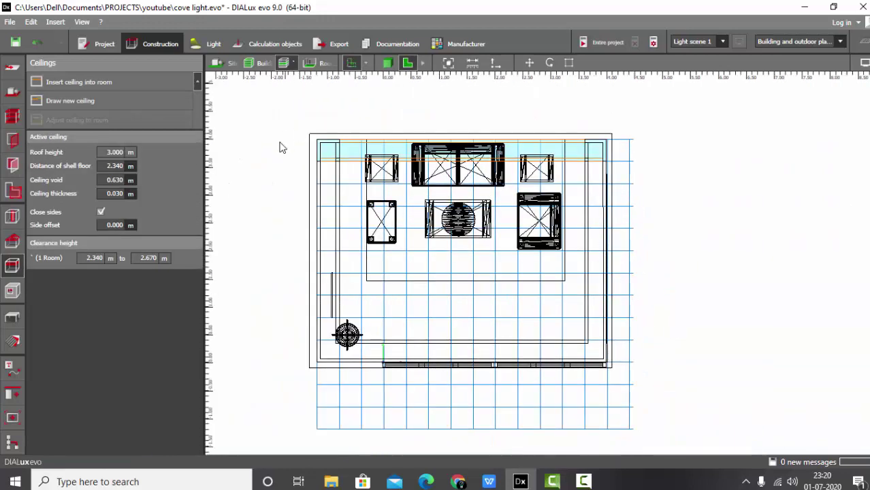
{"action": "left_click", "coordinate": [741, 226]}
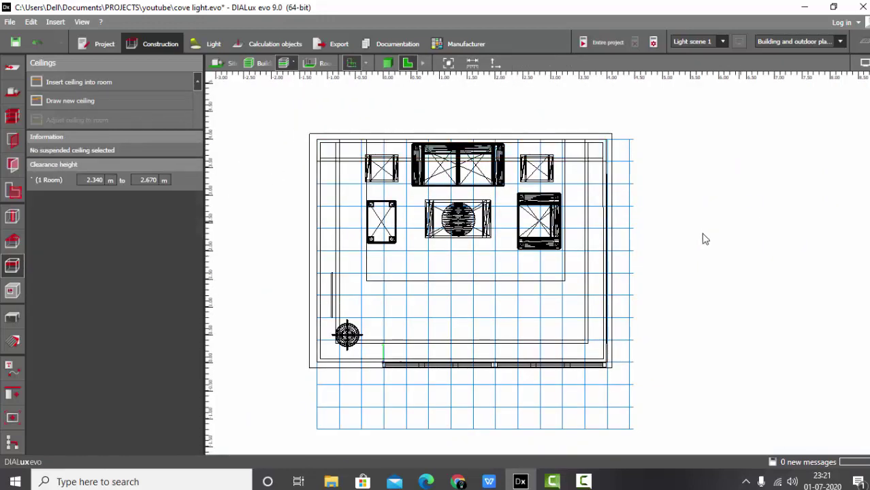
Step: Show the storey in 3D, inspect the suspended ceiling from inside the room, and select the strip above the orange wall
{"action": "left_click", "coordinate": [388, 65]}
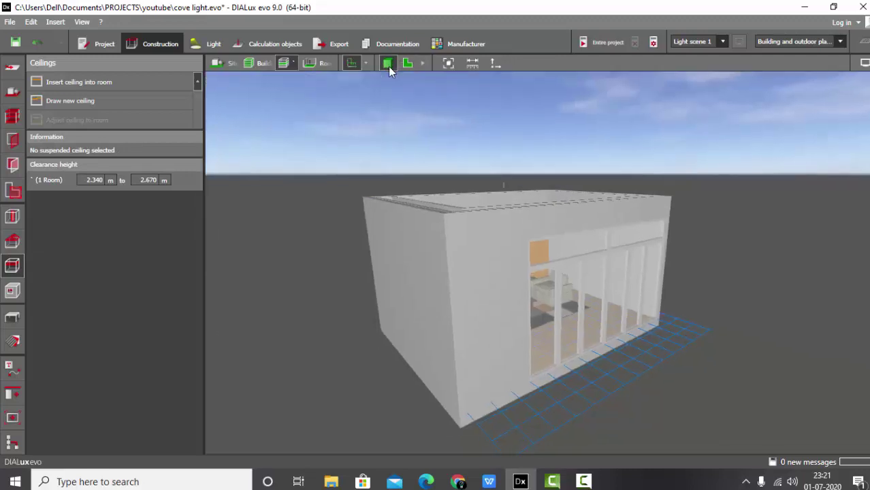
{"action": "scroll", "coordinate": [475, 186], "scroll_direction": "up", "scroll_amount": 10}
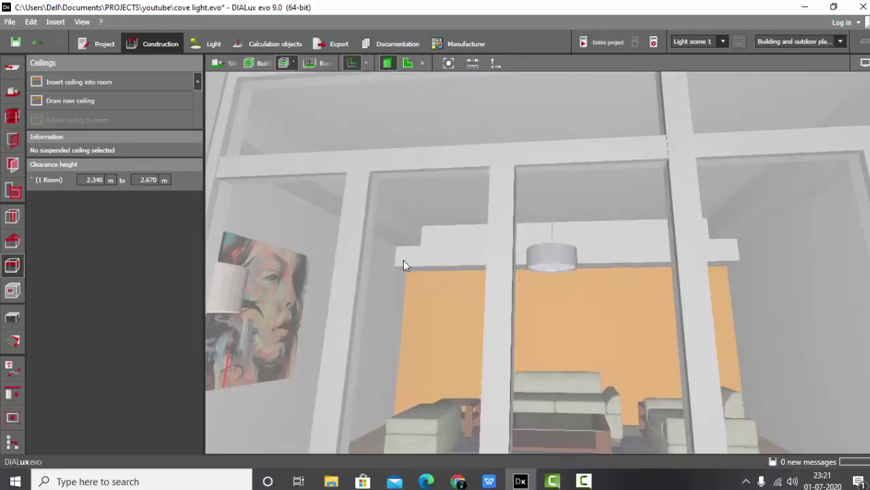
{"action": "scroll", "coordinate": [404, 261], "scroll_direction": "up", "scroll_amount": 3}
{"action": "mouse_move", "coordinate": [403, 260]}
{"action": "right_mouse_down"}
{"action": "mouse_move", "coordinate": [415, 285]}
{"action": "mouse_move", "coordinate": [407, 304]}
{"action": "mouse_move", "coordinate": [242, 221]}
{"action": "right_mouse_up"}
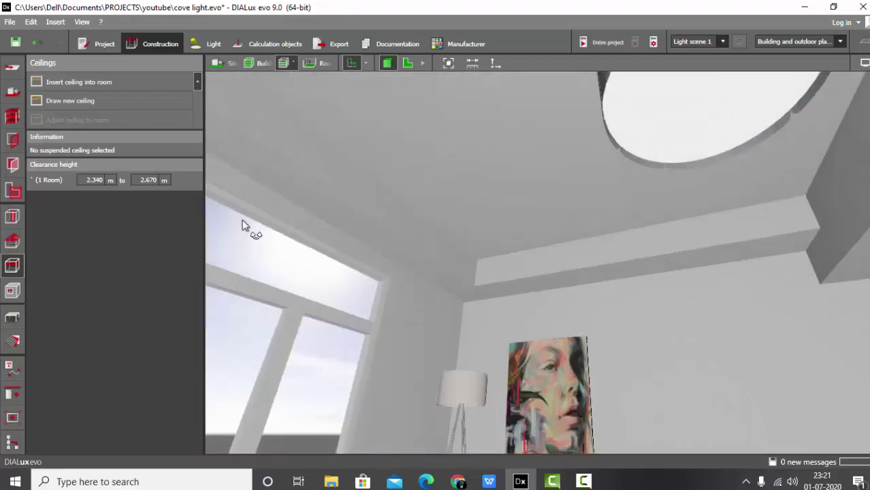
{"action": "left_click_drag", "start_coordinate": [243, 225], "coordinate": [398, 219]}
{"action": "left_click", "coordinate": [406, 221]}
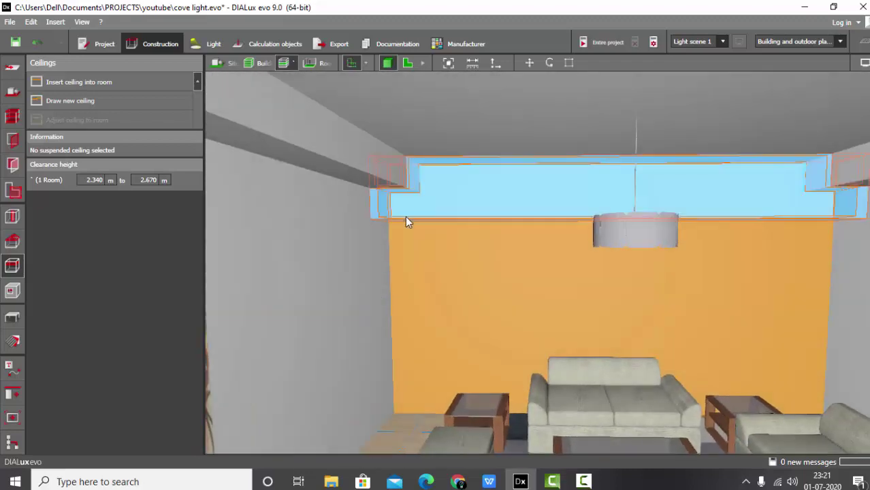
Step: Set the distance of shell floor to 2.7 m for the U-shaped ceiling and for the strip above the orange wall
{"action": "left_click", "coordinate": [298, 140]}
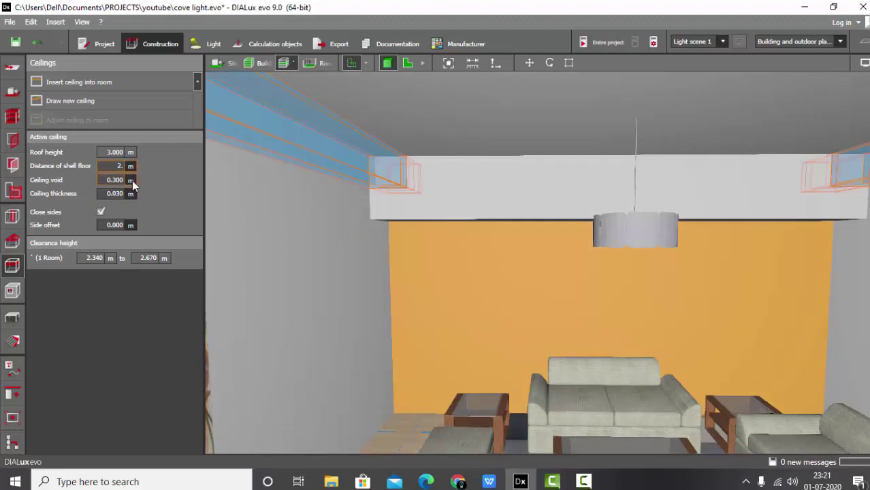
{"action": "key", "text": "Return"}
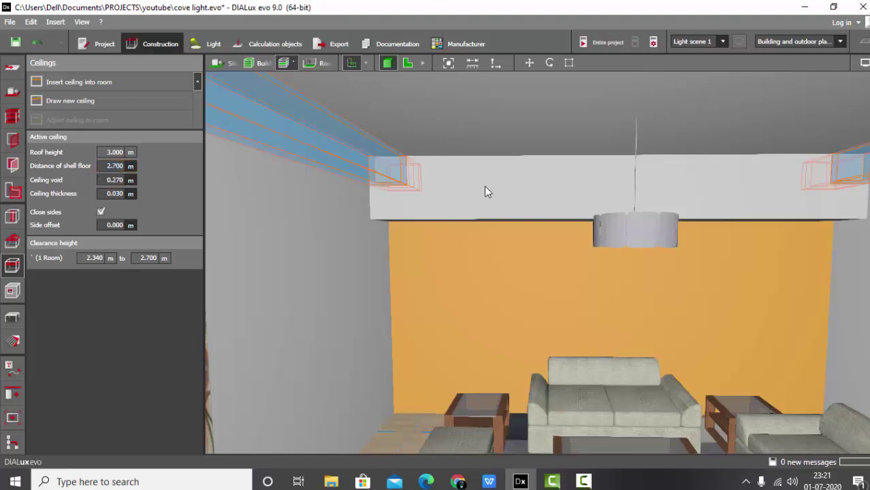
{"action": "left_click", "coordinate": [417, 205]}
{"action": "left_click", "coordinate": [120, 166]}
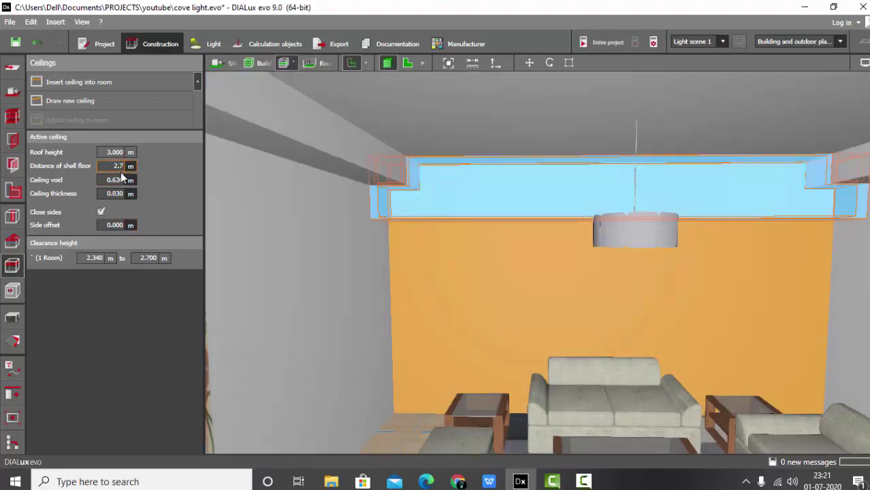
{"action": "type", "text": "2.7"}
{"action": "key", "text": "Return"}
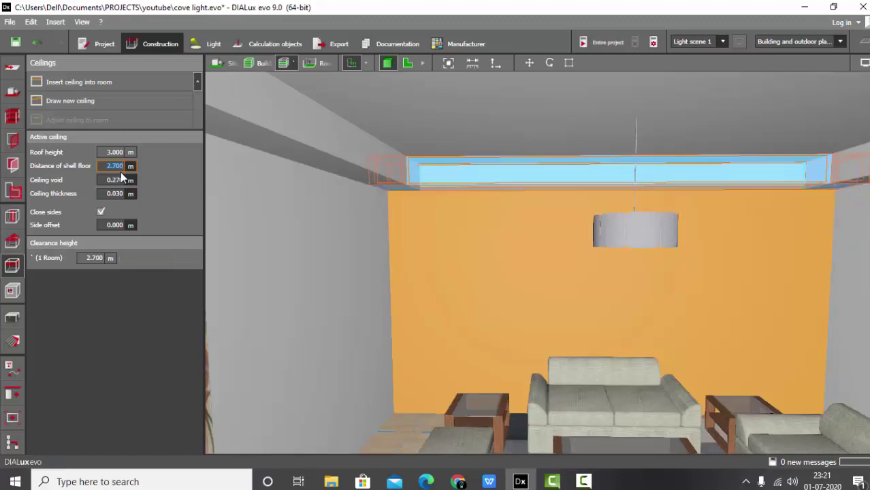
Step: Set the side offset of the U-shaped ceiling along the window and picture walls to 0.1 m and decline saving the project
{"action": "mouse_move", "coordinate": [480, 255]}
{"action": "left_mouse_down"}
{"action": "mouse_move", "coordinate": [487, 275]}
{"action": "mouse_move", "coordinate": [588, 243]}
{"action": "mouse_move", "coordinate": [599, 190]}
{"action": "mouse_move", "coordinate": [448, 177]}
{"action": "mouse_move", "coordinate": [415, 237]}
{"action": "mouse_move", "coordinate": [637, 232]}
{"action": "mouse_move", "coordinate": [582, 213]}
{"action": "mouse_move", "coordinate": [452, 272]}
{"action": "mouse_move", "coordinate": [431, 230]}
{"action": "mouse_move", "coordinate": [460, 293]}
{"action": "mouse_move", "coordinate": [368, 201]}
{"action": "mouse_move", "coordinate": [356, 287]}
{"action": "mouse_move", "coordinate": [380, 305]}
{"action": "mouse_move", "coordinate": [355, 258]}
{"action": "mouse_move", "coordinate": [369, 332]}
{"action": "mouse_move", "coordinate": [394, 334]}
{"action": "mouse_move", "coordinate": [328, 161]}
{"action": "mouse_move", "coordinate": [294, 288]}
{"action": "mouse_move", "coordinate": [303, 196]}
{"action": "mouse_move", "coordinate": [415, 282]}
{"action": "mouse_move", "coordinate": [338, 302]}
{"action": "mouse_move", "coordinate": [358, 190]}
{"action": "left_mouse_up"}
{"action": "left_click", "coordinate": [360, 205]}
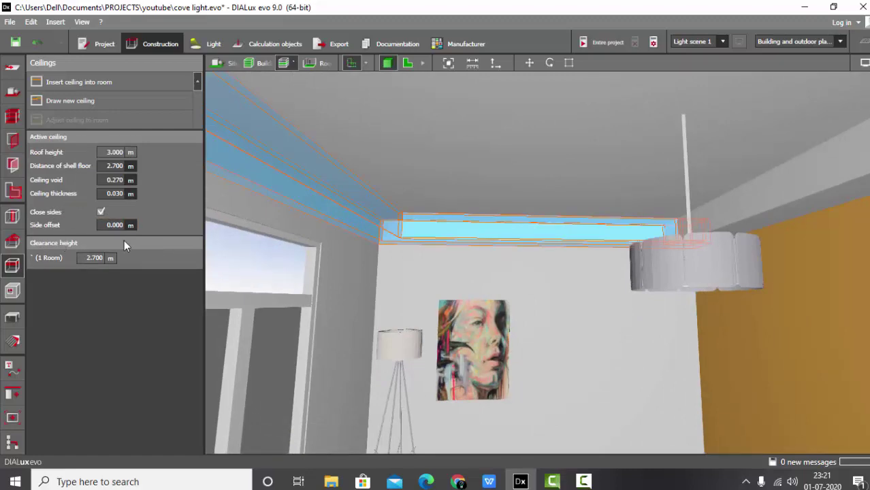
{"action": "mouse_move", "coordinate": [232, 256]}
{"action": "left_mouse_down"}
{"action": "mouse_move", "coordinate": [340, 254]}
{"action": "mouse_move", "coordinate": [248, 190]}
{"action": "mouse_move", "coordinate": [510, 209]}
{"action": "mouse_move", "coordinate": [487, 200]}
{"action": "mouse_move", "coordinate": [385, 208]}
{"action": "left_mouse_up"}
{"action": "left_click", "coordinate": [386, 208]}
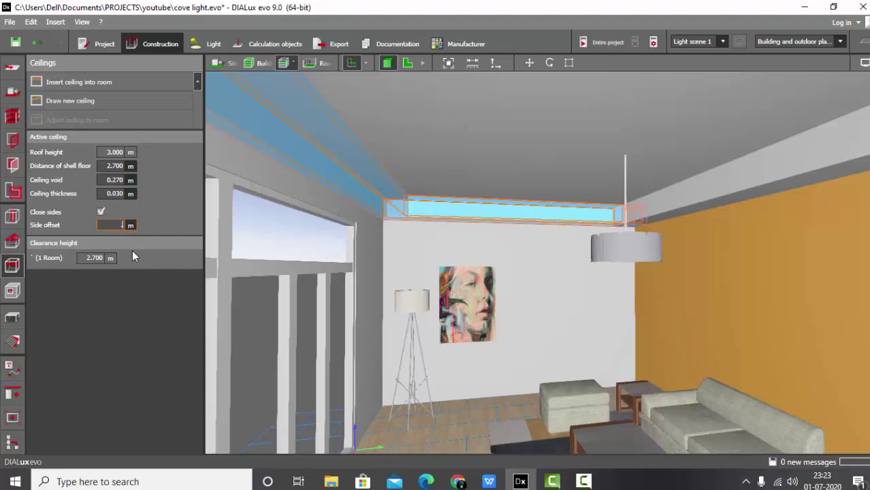
{"action": "key", "text": "Return"}
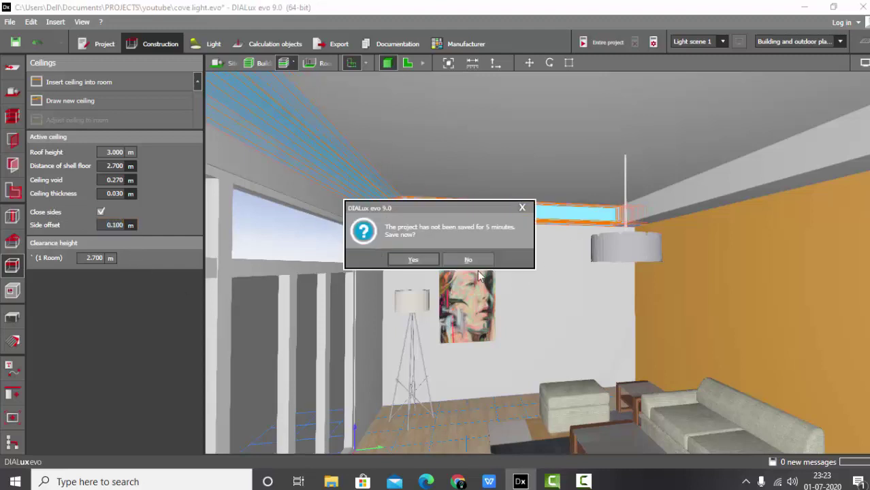
{"action": "left_click", "coordinate": [469, 256]}
Step: Set the side offset of the ceiling strip above the orange wall to 0.1 m and deselect it
{"action": "scroll", "coordinate": [453, 153], "scroll_direction": "up", "scroll_amount": 1}
{"action": "left_click_drag", "start_coordinate": [453, 157], "coordinate": [427, 213]}
{"action": "left_click_drag", "start_coordinate": [244, 300], "coordinate": [410, 145]}
{"action": "scroll", "coordinate": [381, 139], "scroll_direction": "down", "scroll_amount": 3}
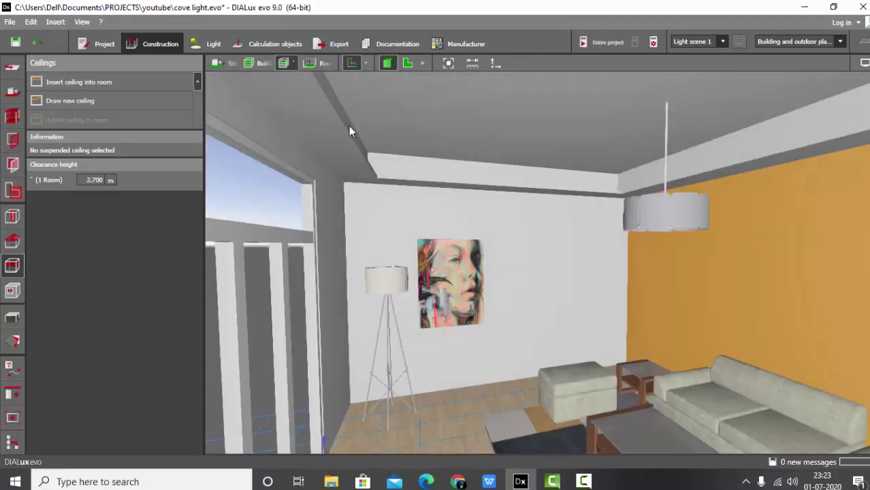
{"action": "scroll", "coordinate": [776, 227], "scroll_direction": "up", "scroll_amount": 2}
{"action": "scroll", "coordinate": [545, 232], "scroll_direction": "up", "scroll_amount": 3}
{"action": "left_click_drag", "start_coordinate": [496, 240], "coordinate": [598, 232]}
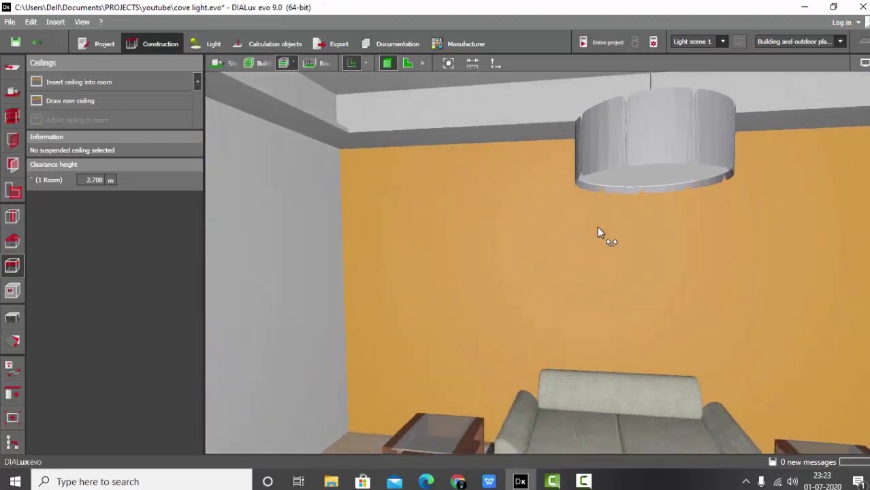
{"action": "left_click", "coordinate": [405, 126]}
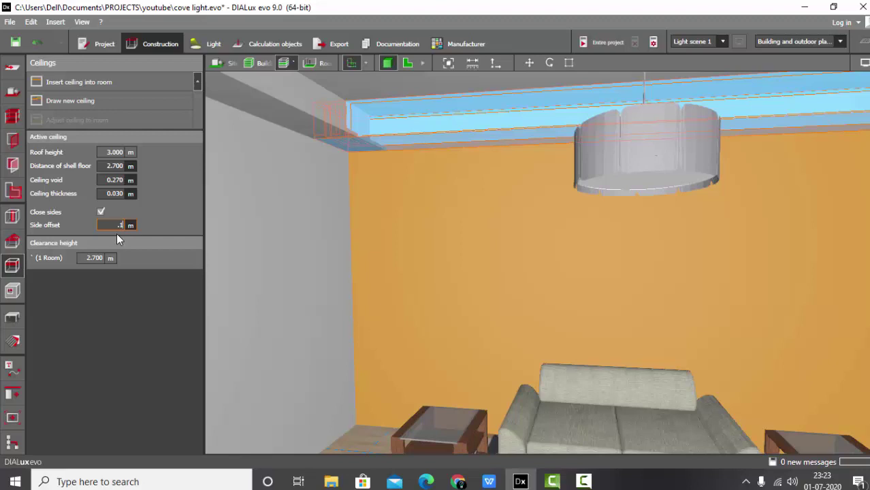
{"action": "key", "text": "Return"}
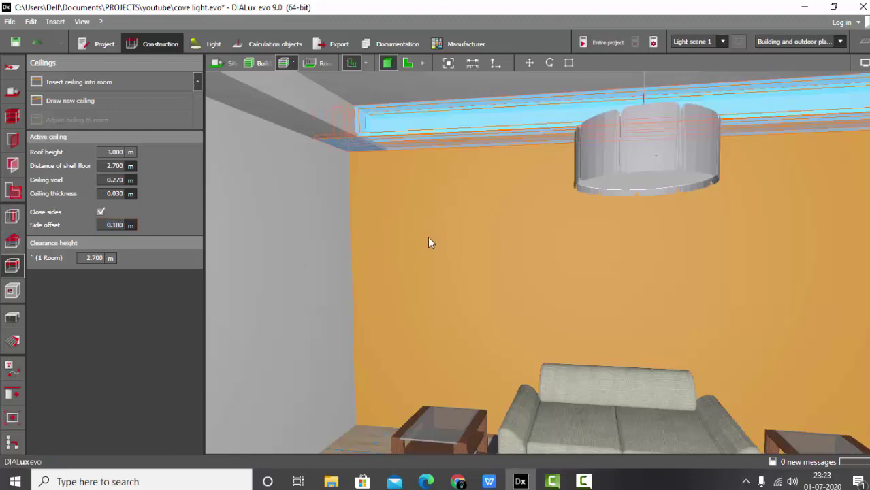
{"action": "mouse_move", "coordinate": [428, 241]}
{"action": "left_mouse_down"}
{"action": "mouse_move", "coordinate": [521, 174]}
{"action": "mouse_move", "coordinate": [336, 181]}
{"action": "mouse_move", "coordinate": [297, 222]}
{"action": "mouse_move", "coordinate": [528, 245]}
{"action": "mouse_move", "coordinate": [480, 242]}
{"action": "mouse_move", "coordinate": [486, 217]}
{"action": "mouse_move", "coordinate": [425, 241]}
{"action": "mouse_move", "coordinate": [488, 268]}
{"action": "left_mouse_up"}
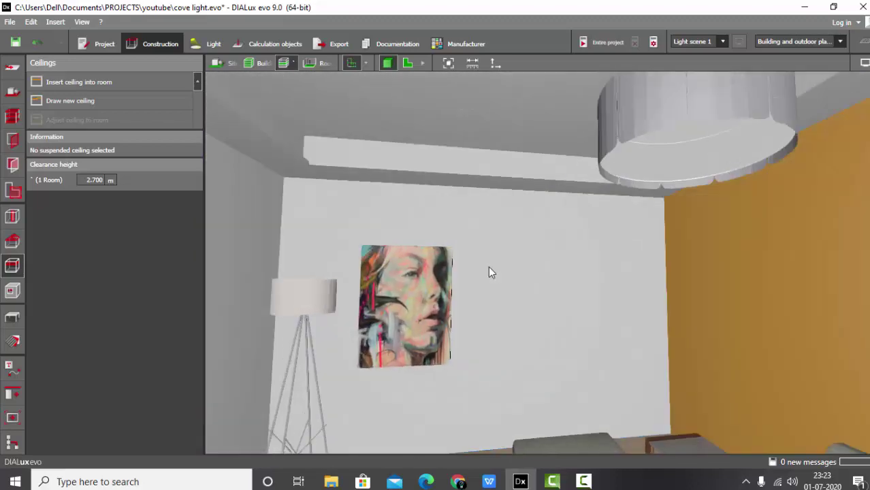
Step: Pick the material of the white wall behind the picture and examine its material type and reflection factor
{"action": "left_click", "coordinate": [15, 340]}
{"action": "left_click", "coordinate": [71, 82]}
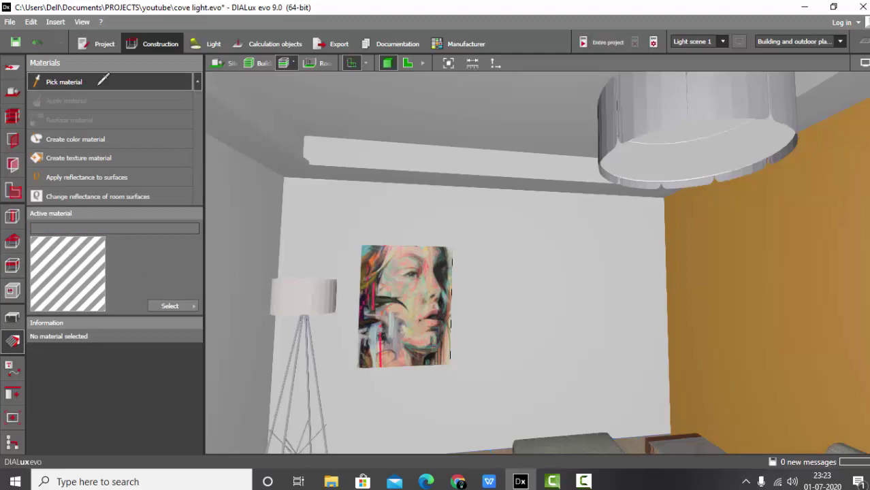
{"action": "left_click", "coordinate": [554, 248]}
{"action": "scroll", "coordinate": [158, 359], "scroll_direction": "down", "scroll_amount": 2}
{"action": "left_click", "coordinate": [168, 426]}
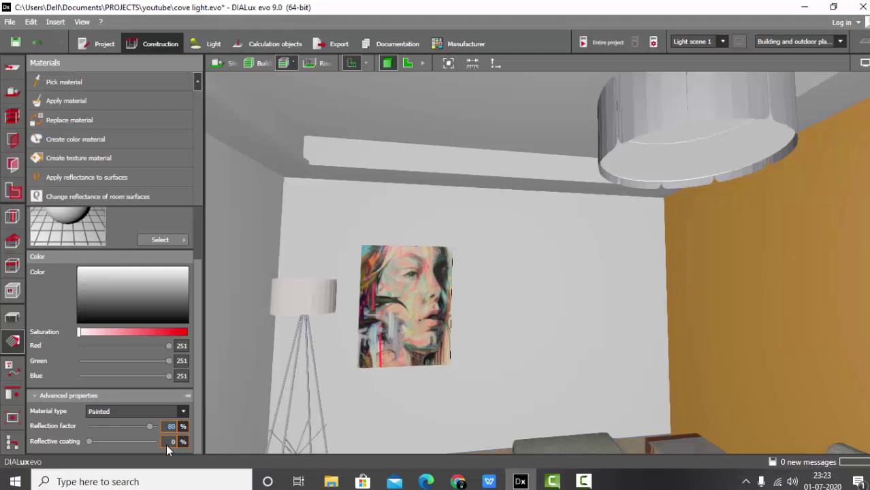
{"action": "scroll", "coordinate": [166, 444], "scroll_direction": "up", "scroll_amount": 1}
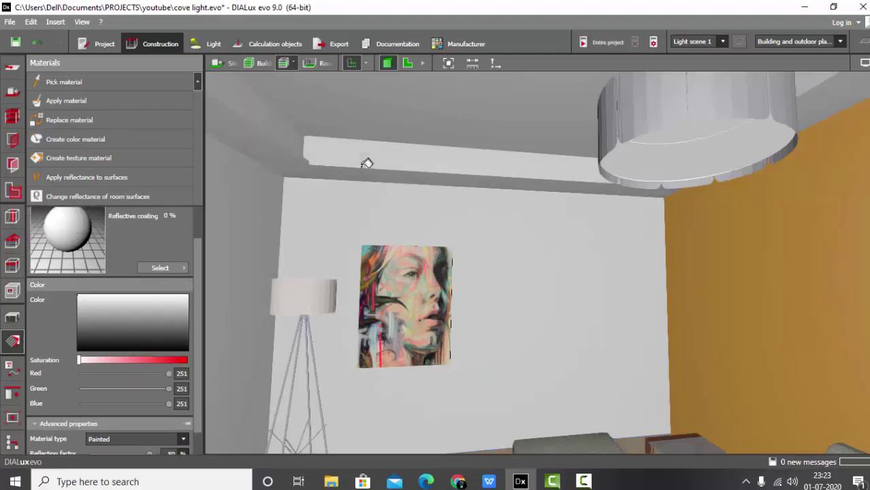
{"action": "mouse_move", "coordinate": [367, 163]}
{"action": "left_mouse_down"}
{"action": "mouse_move", "coordinate": [410, 182]}
{"action": "mouse_move", "coordinate": [448, 142]}
{"action": "mouse_move", "coordinate": [530, 149]}
{"action": "mouse_move", "coordinate": [522, 174]}
{"action": "mouse_move", "coordinate": [541, 153]}
{"action": "mouse_move", "coordinate": [404, 169]}
{"action": "mouse_move", "coordinate": [363, 237]}
{"action": "mouse_move", "coordinate": [164, 291]}
{"action": "left_mouse_up"}
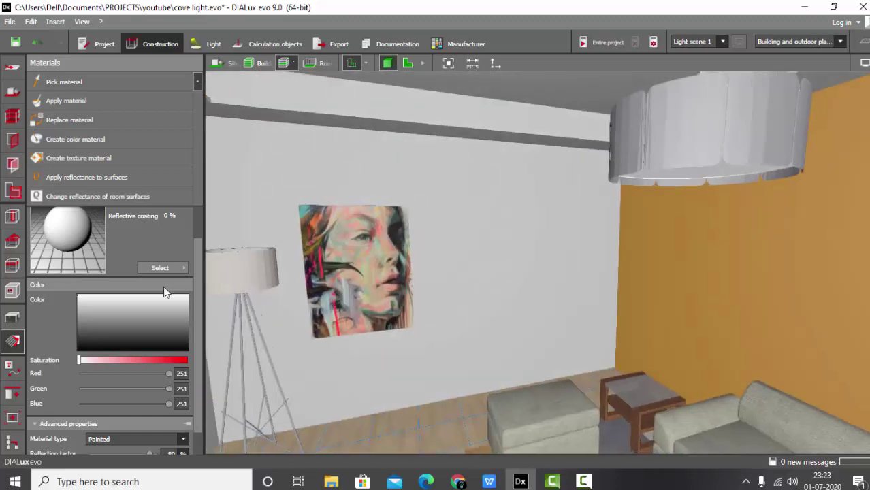
Step: Show the storey in floor plan with the suspended ceiling outlines
{"action": "left_click", "coordinate": [13, 317]}
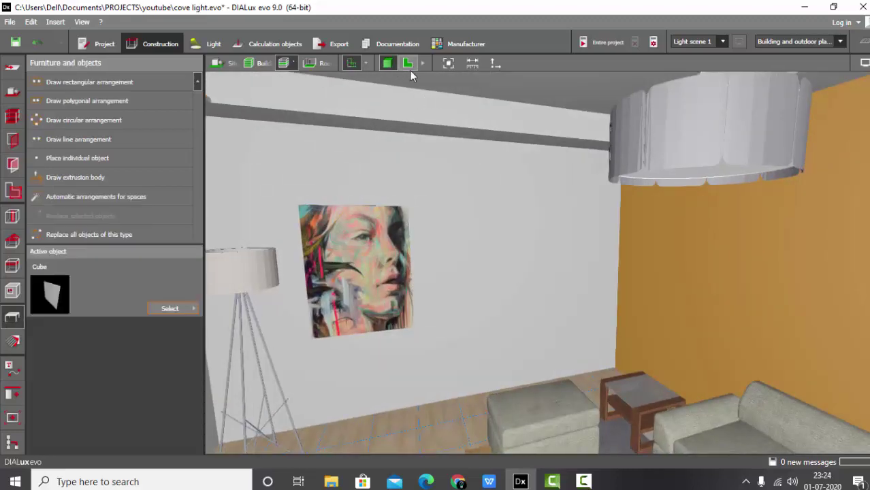
{"action": "left_click_drag", "start_coordinate": [492, 220], "coordinate": [466, 208]}
{"action": "left_click", "coordinate": [408, 64]}
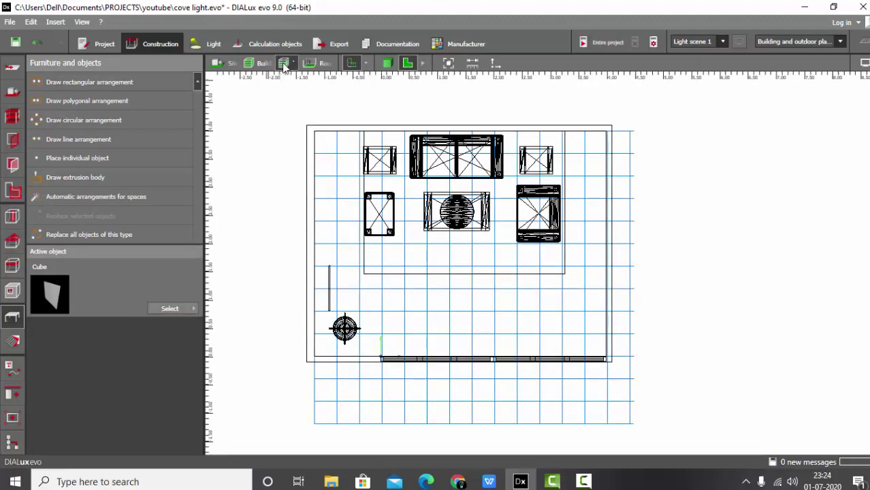
{"action": "left_click", "coordinate": [13, 265]}
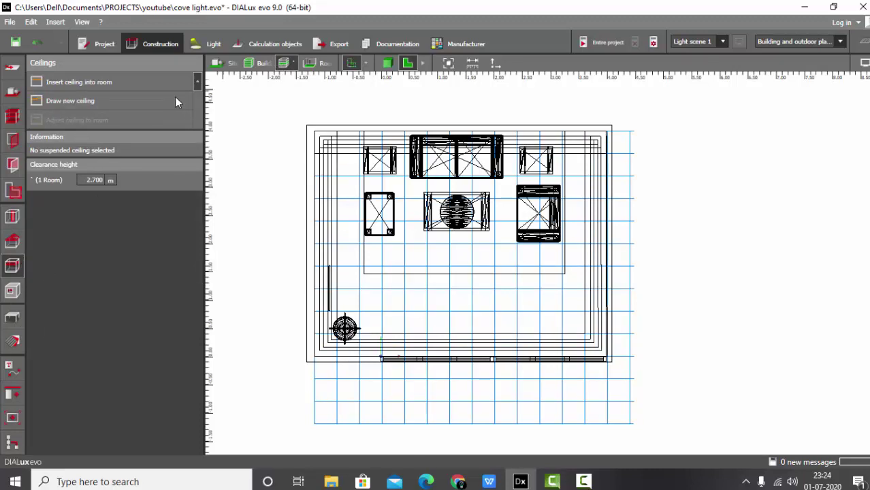
Step: Choose the LEO-F 5W 333mm flexi strip as the active luminaire for lighting planning and show the ceiling outlines in the site plan
{"action": "left_click", "coordinate": [212, 45]}
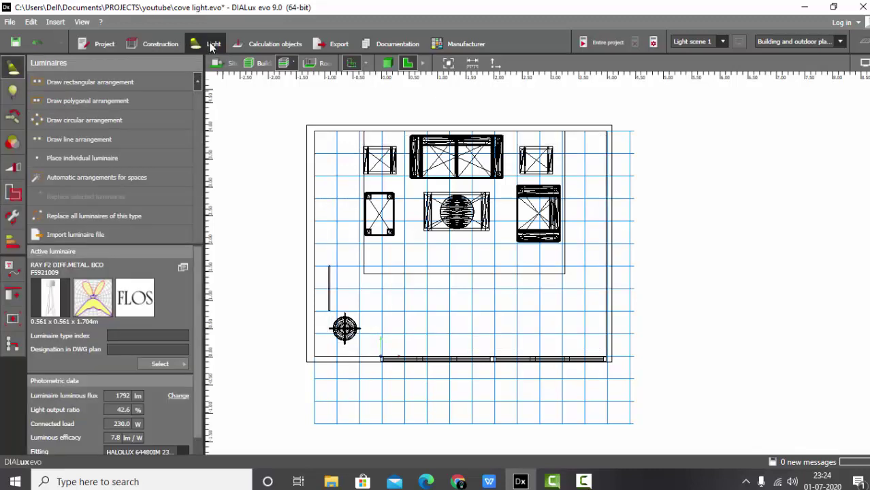
{"action": "left_click", "coordinate": [173, 362]}
{"action": "left_click", "coordinate": [297, 211]}
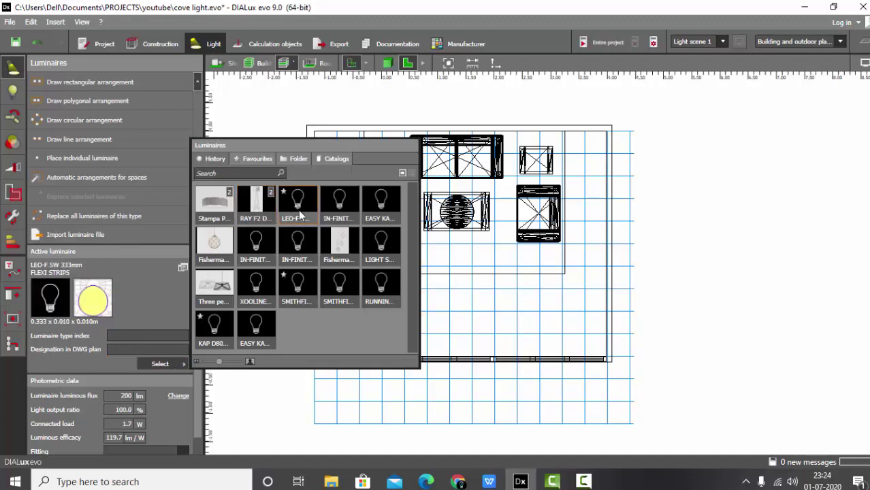
{"action": "scroll", "coordinate": [310, 175], "scroll_direction": "up", "scroll_amount": 2}
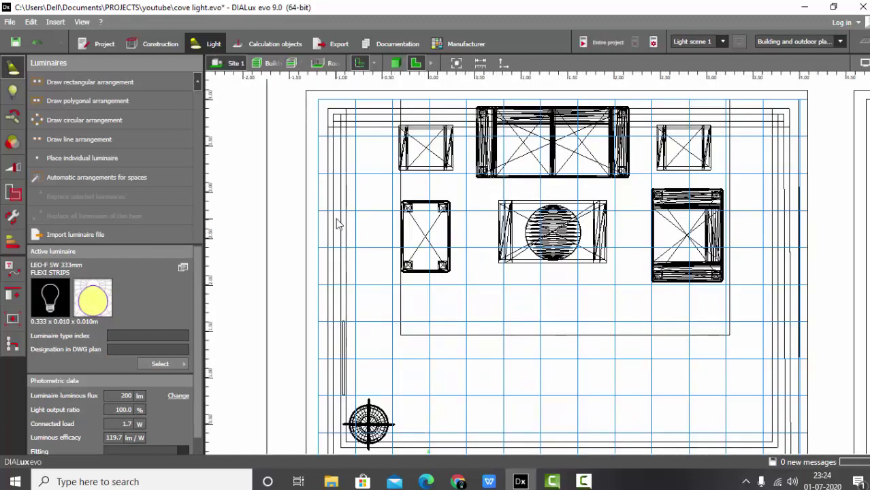
{"action": "scroll", "coordinate": [297, 216], "scroll_direction": "down", "scroll_amount": 2}
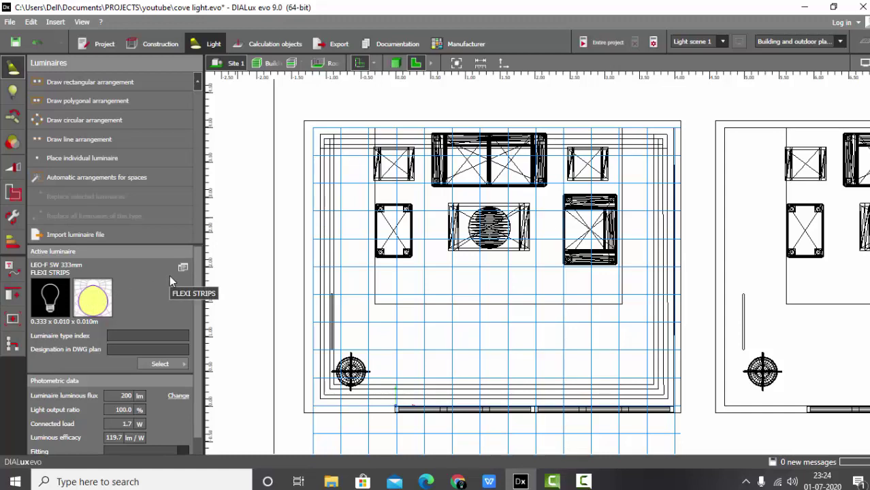
Step: Switch to the browser to view the YouTube tutorial on suspended ceilings with cove light, and return to DIALux evo
{"action": "left_click", "coordinate": [457, 481]}
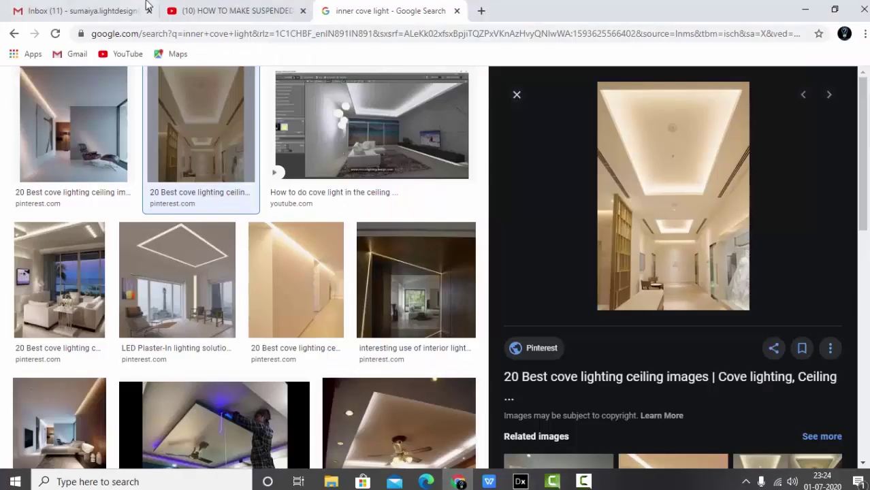
{"action": "left_click", "coordinate": [229, 15]}
{"action": "scroll", "coordinate": [359, 270], "scroll_direction": "down", "scroll_amount": 5}
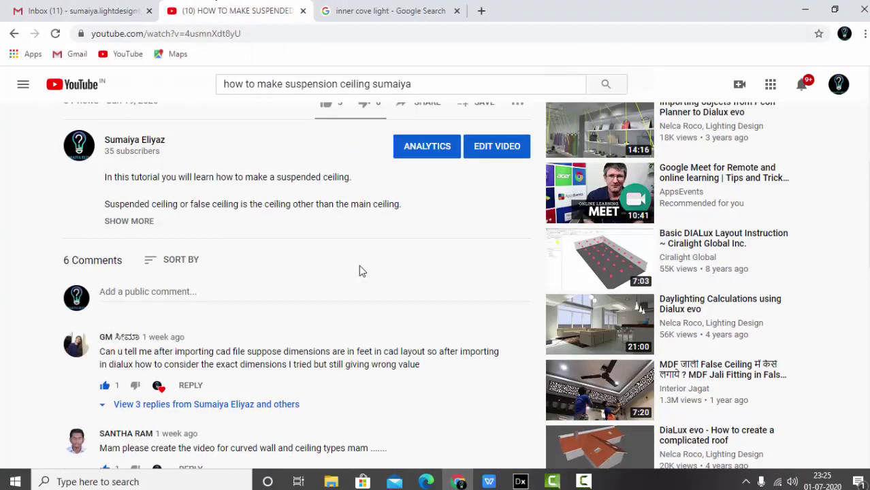
{"action": "scroll", "coordinate": [210, 247], "scroll_direction": "up", "scroll_amount": 4}
{"action": "scroll", "coordinate": [389, 227], "scroll_direction": "up", "scroll_amount": 1}
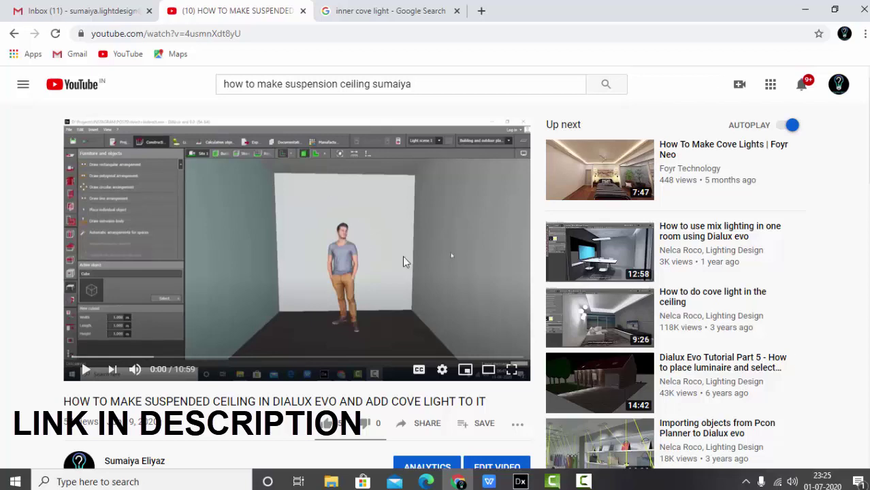
{"action": "key", "text": "alt+Tab"}
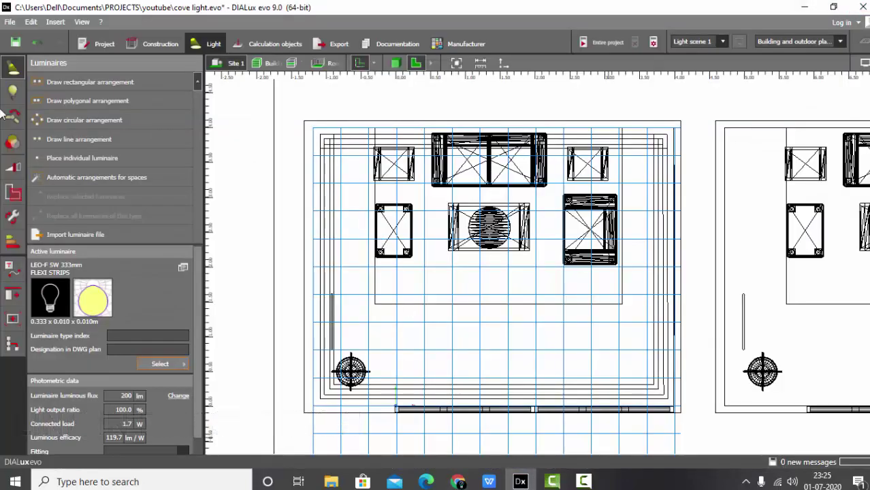
Step: Draw a line arrangement of the flexi strip about 3.42 m long inside the cove along the picture wall
{"action": "left_click", "coordinate": [107, 142]}
{"action": "scroll", "coordinate": [327, 160], "scroll_direction": "up", "scroll_amount": 5}
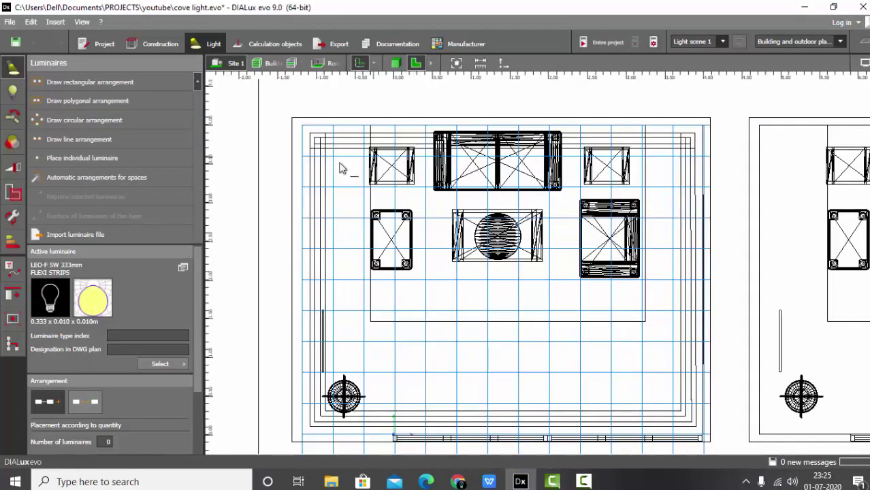
{"action": "scroll", "coordinate": [317, 154], "scroll_direction": "up", "scroll_amount": 3}
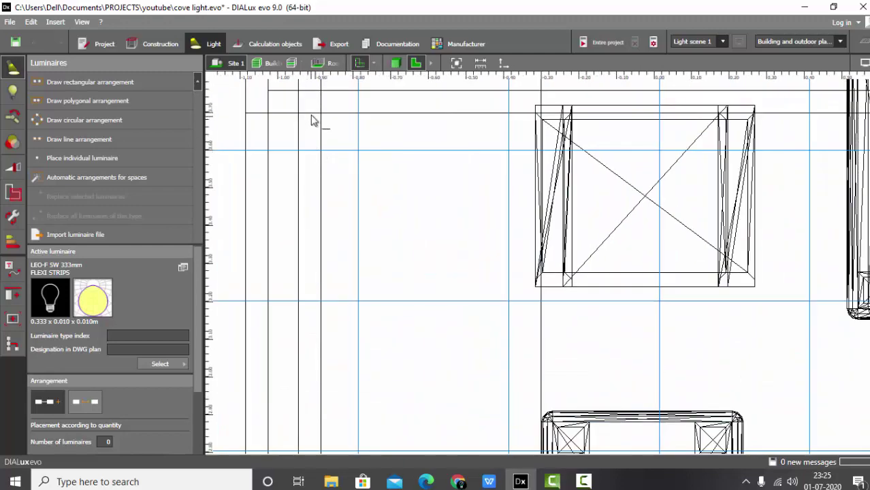
{"action": "left_click", "coordinate": [310, 113]}
{"action": "scroll", "coordinate": [311, 125], "scroll_direction": "down", "scroll_amount": 6}
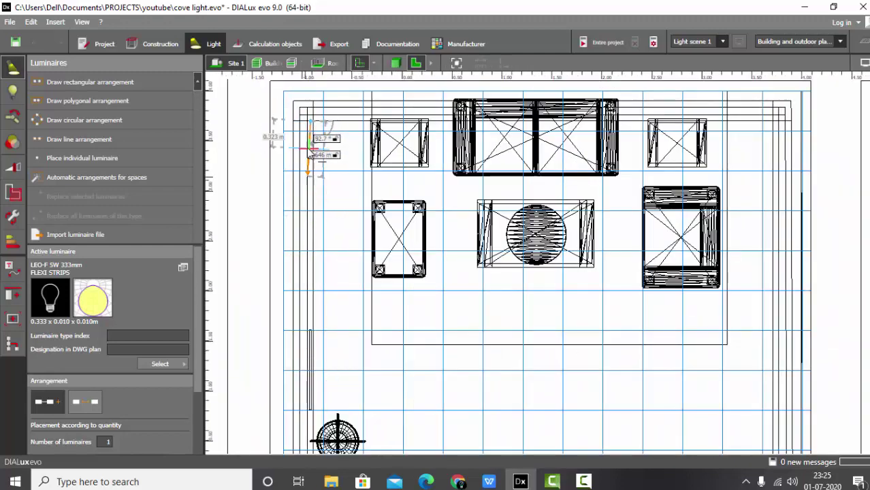
{"action": "scroll", "coordinate": [310, 155], "scroll_direction": "down", "scroll_amount": 2}
{"action": "scroll", "coordinate": [311, 313], "scroll_direction": "up", "scroll_amount": 5}
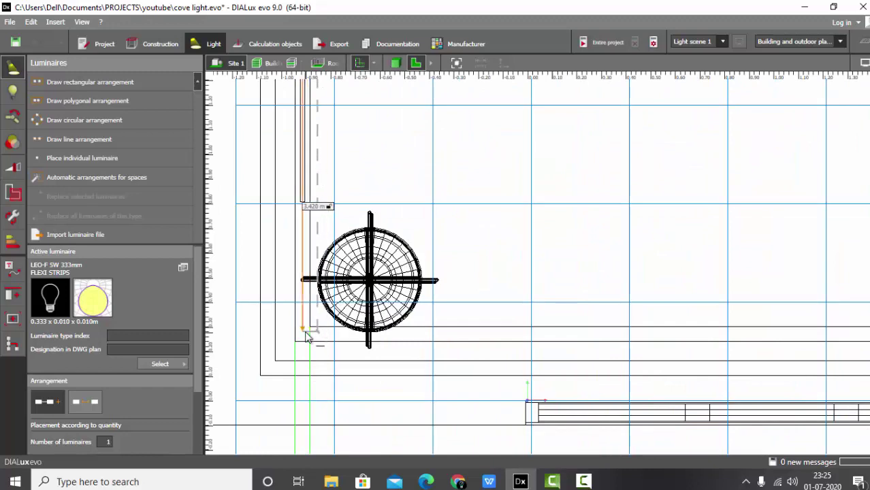
{"action": "left_click", "coordinate": [308, 332]}
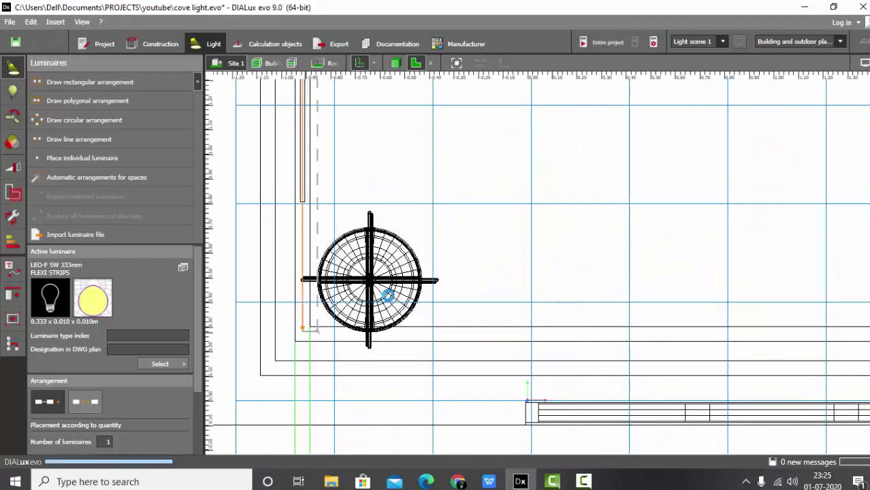
{"action": "scroll", "coordinate": [369, 327], "scroll_direction": "down", "scroll_amount": 5}
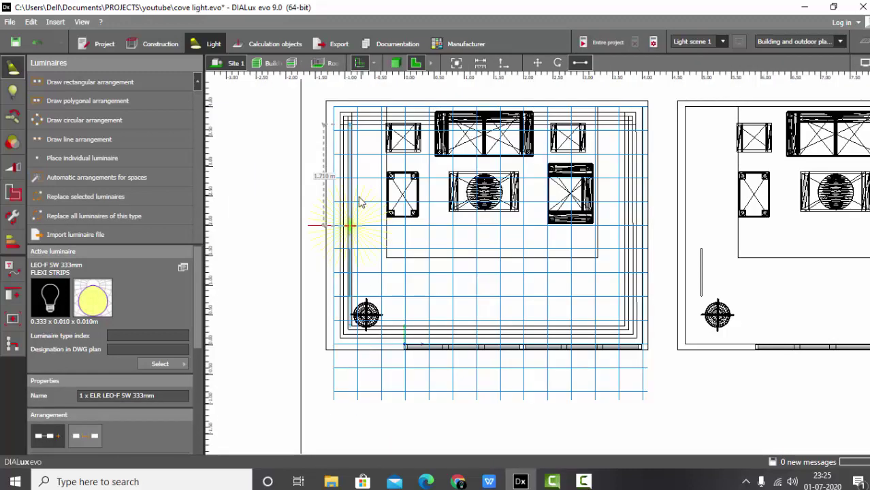
{"action": "scroll", "coordinate": [361, 202], "scroll_direction": "up", "scroll_amount": 2}
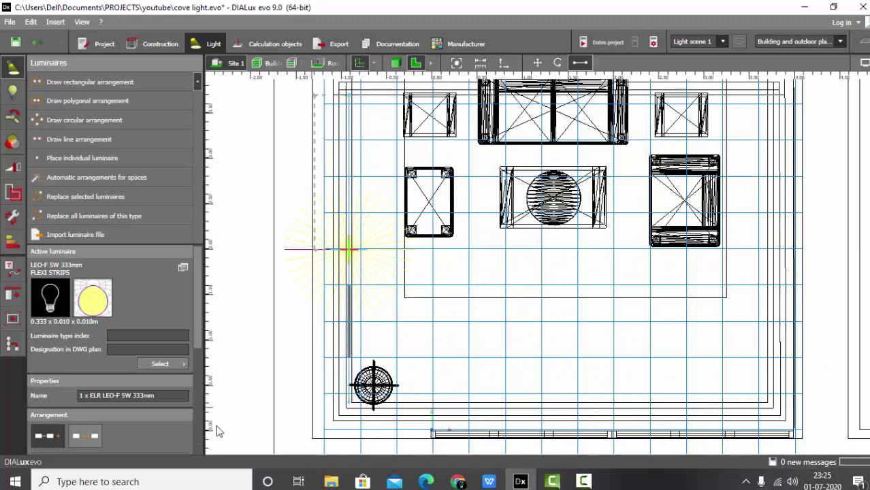
{"action": "scroll", "coordinate": [115, 383], "scroll_direction": "down", "scroll_amount": 3}
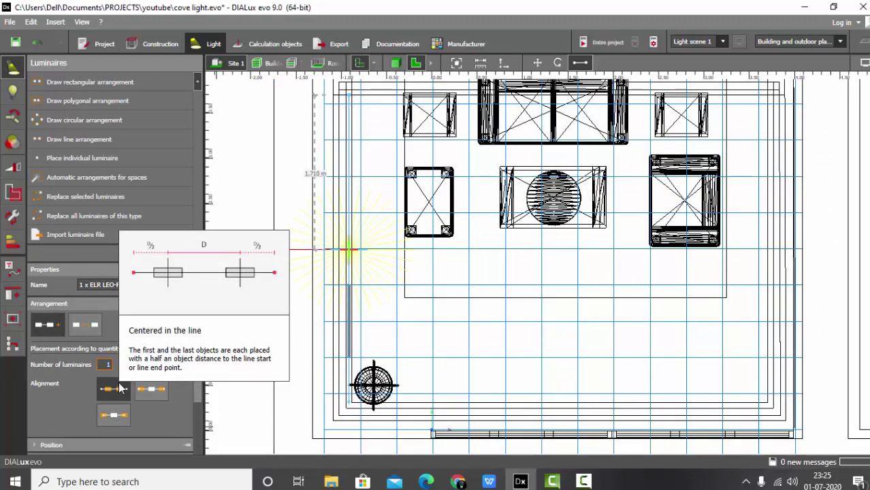
Step: Try 10 luminaires in the picture-wall line arrangement and check the spacing between adjacent flexi strips
{"action": "key", "text": "Return"}
{"action": "scroll", "coordinate": [392, 181], "scroll_direction": "up", "scroll_amount": 6}
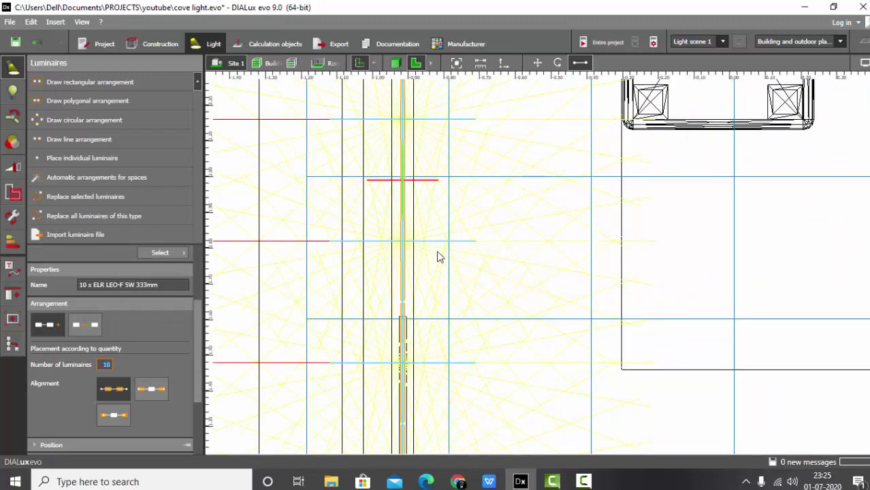
{"action": "scroll", "coordinate": [439, 272], "scroll_direction": "up", "scroll_amount": 4}
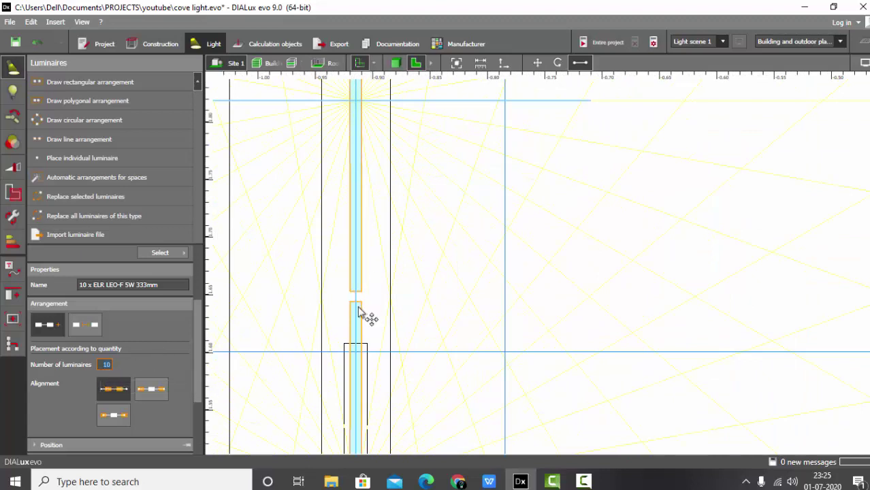
{"action": "scroll", "coordinate": [358, 311], "scroll_direction": "up", "scroll_amount": 4}
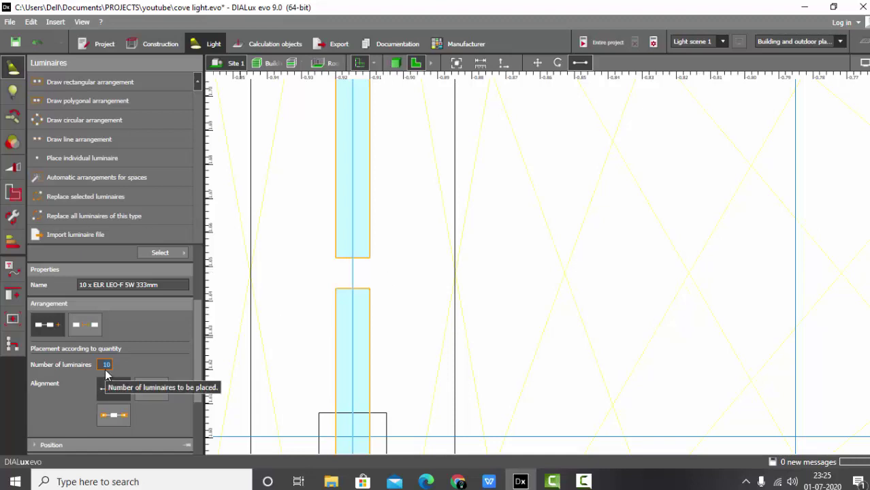
Step: Set the number of luminaires in the picture-wall line arrangement to 11
{"action": "key", "text": "Return"}
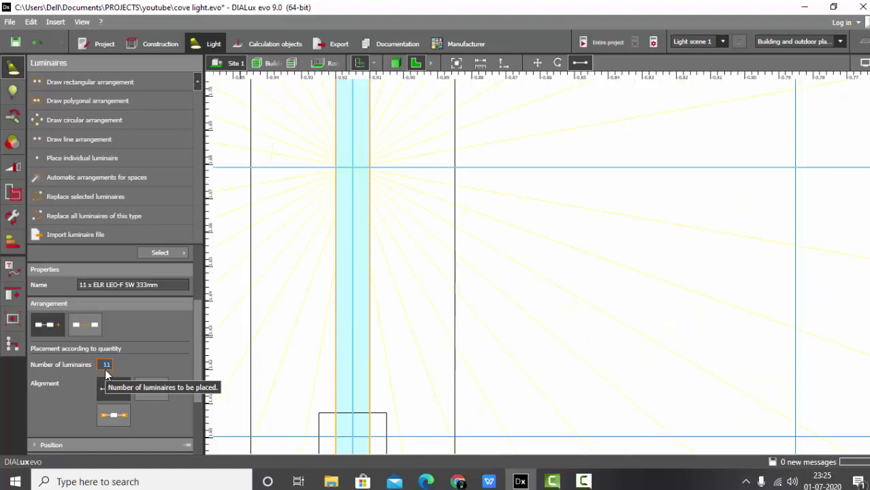
{"action": "scroll", "coordinate": [243, 318], "scroll_direction": "down", "scroll_amount": 2}
{"action": "scroll", "coordinate": [431, 306], "scroll_direction": "down", "scroll_amount": 1}
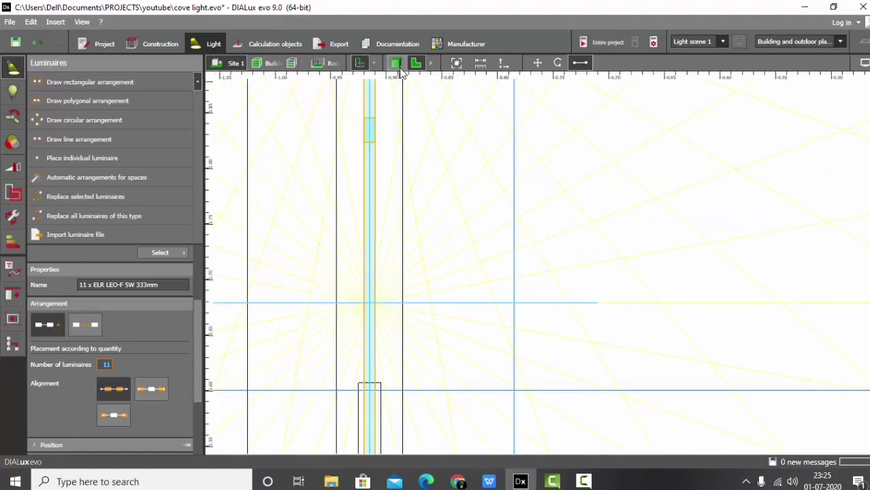
Step: In the front view, raise the picture-wall strips above the top surface of the suspended ceiling strip
{"action": "left_click", "coordinate": [431, 64]}
{"action": "left_click", "coordinate": [434, 63]}
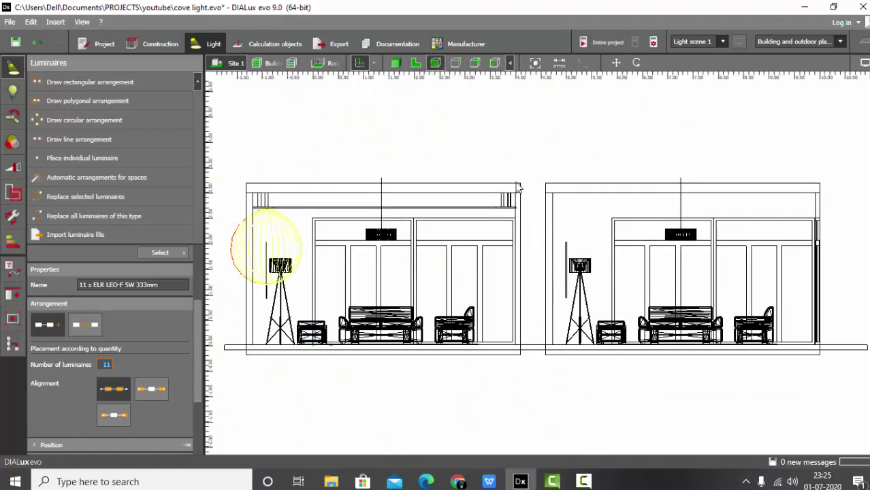
{"action": "scroll", "coordinate": [476, 189], "scroll_direction": "up", "scroll_amount": 4}
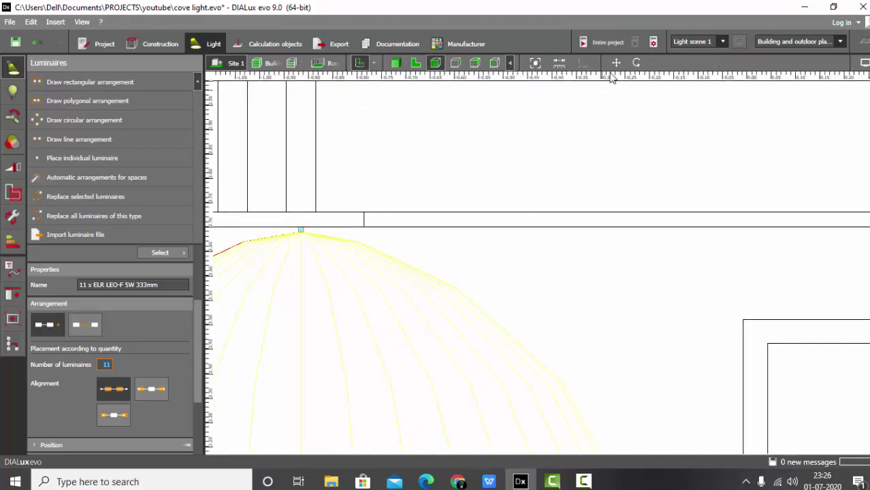
{"action": "left_click", "coordinate": [616, 63]}
{"action": "scroll", "coordinate": [286, 194], "scroll_direction": "up", "scroll_amount": 3}
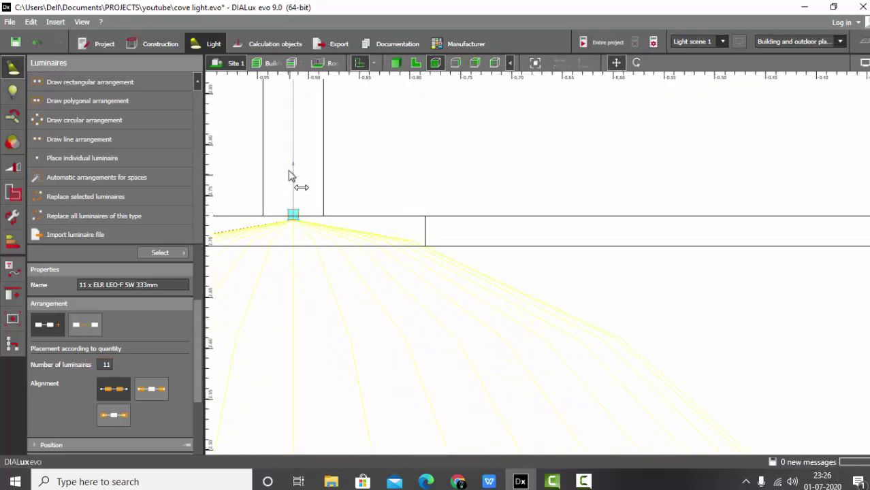
{"action": "left_click_drag", "start_coordinate": [289, 170], "coordinate": [296, 168]}
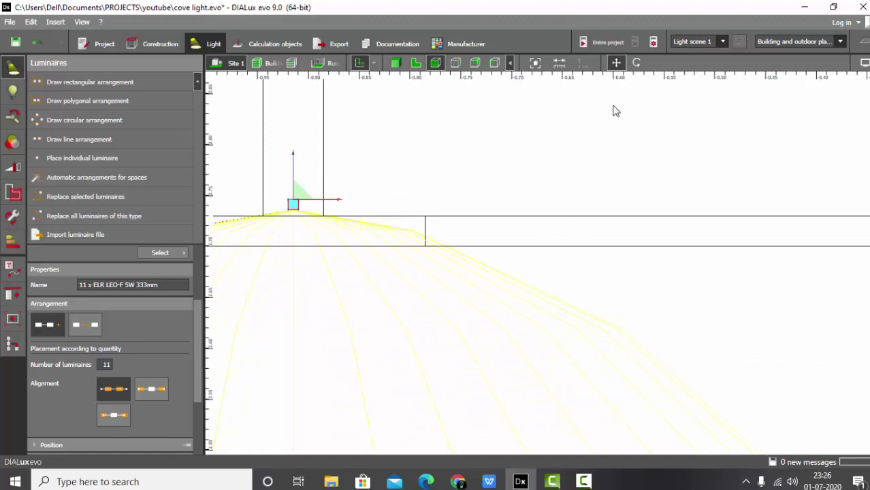
Step: Rotate the picture-wall strips in the front view so their light points upward and into the room
{"action": "left_click", "coordinate": [636, 63]}
{"action": "scroll", "coordinate": [389, 217], "scroll_direction": "down", "scroll_amount": 2}
{"action": "left_click_drag", "start_coordinate": [396, 207], "coordinate": [305, 171]}
{"action": "scroll", "coordinate": [474, 311], "scroll_direction": "down", "scroll_amount": 2}
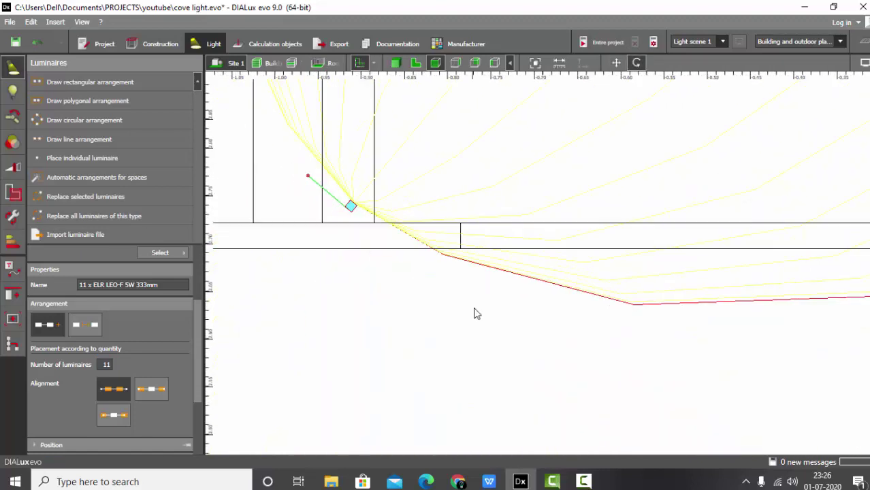
{"action": "scroll", "coordinate": [481, 253], "scroll_direction": "up", "scroll_amount": 1}
{"action": "scroll", "coordinate": [423, 357], "scroll_direction": "down", "scroll_amount": 2}
{"action": "scroll", "coordinate": [436, 221], "scroll_direction": "up", "scroll_amount": 2}
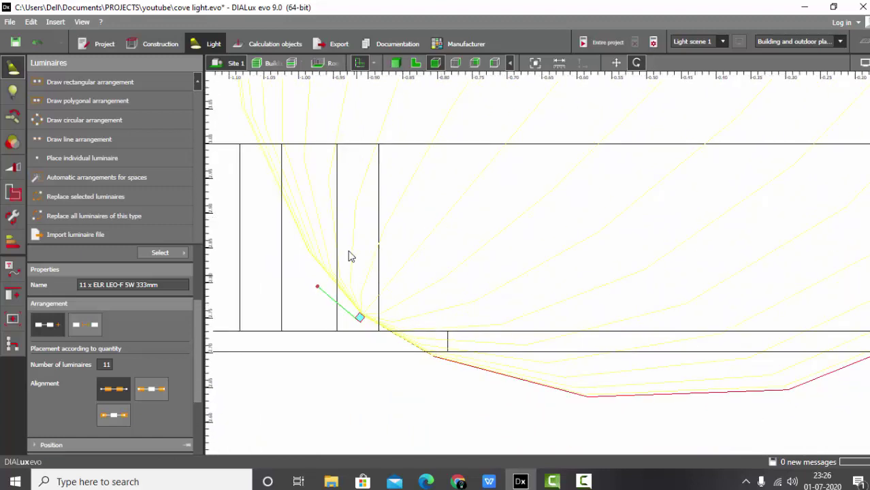
Step: Lower the rotated strips in the front view until they rest on the suspended ceiling strip
{"action": "left_click", "coordinate": [616, 63]}
{"action": "scroll", "coordinate": [298, 298], "scroll_direction": "up", "scroll_amount": 4}
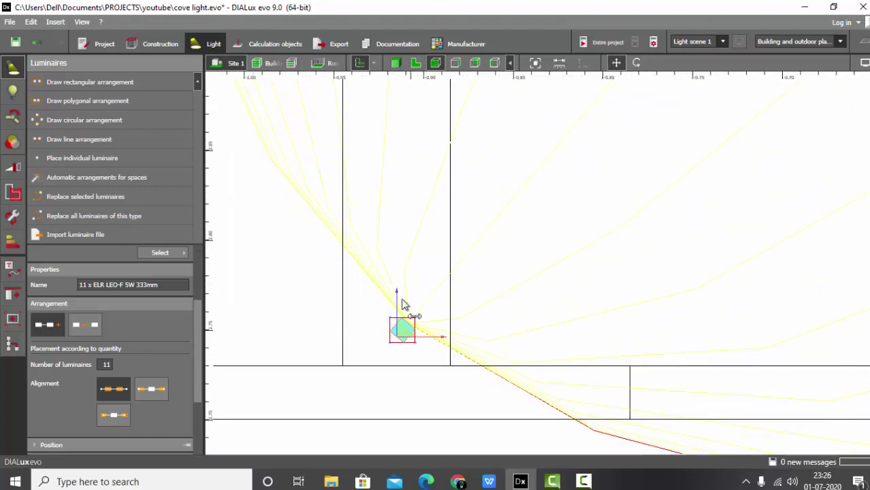
{"action": "left_click_drag", "start_coordinate": [392, 300], "coordinate": [392, 323]}
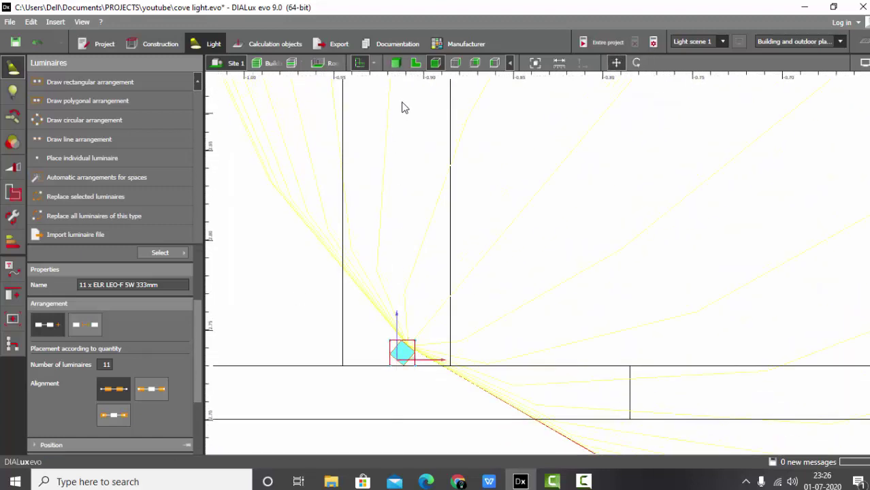
Step: Examine the position and light distribution of the picture-wall cove strips in the 3D view from inside the room
{"action": "left_click", "coordinate": [395, 63]}
{"action": "scroll", "coordinate": [409, 187], "scroll_direction": "up", "scroll_amount": 5}
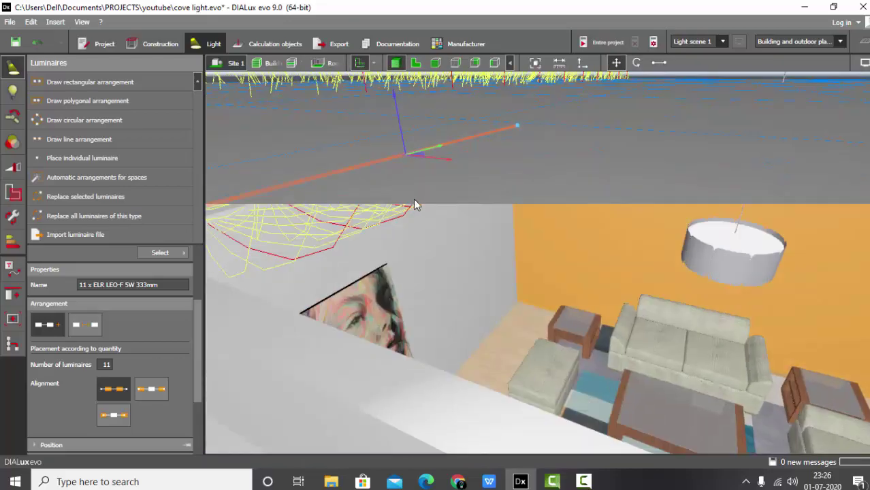
{"action": "right_click_drag", "start_coordinate": [415, 200], "coordinate": [332, 345]}
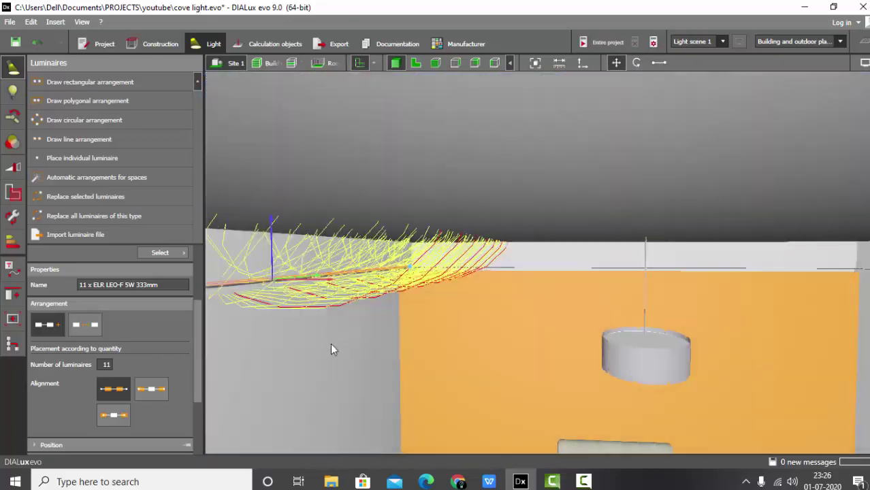
{"action": "scroll", "coordinate": [470, 327], "scroll_direction": "up", "scroll_amount": 1}
{"action": "mouse_move", "coordinate": [470, 327]}
{"action": "right_mouse_down"}
{"action": "mouse_move", "coordinate": [428, 334]}
{"action": "mouse_move", "coordinate": [447, 326]}
{"action": "right_mouse_up"}
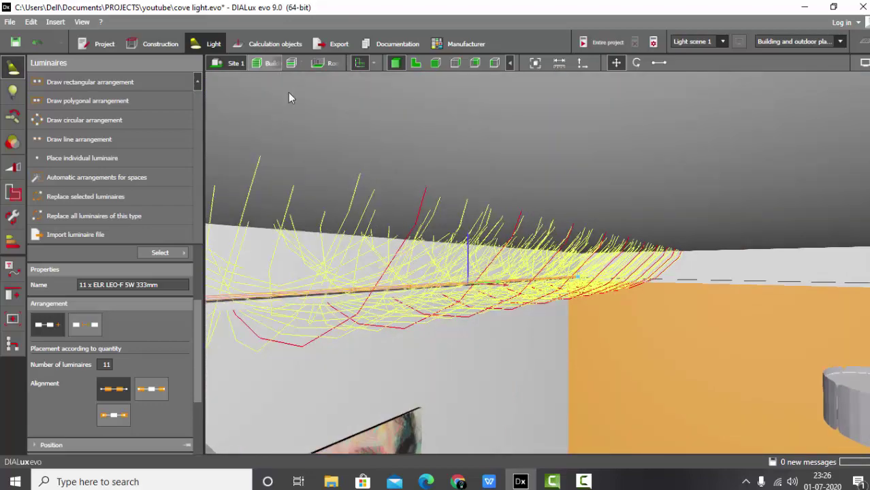
{"action": "right_click_drag", "start_coordinate": [436, 222], "coordinate": [436, 231]}
{"action": "scroll", "coordinate": [390, 126], "scroll_direction": "down", "scroll_amount": 6}
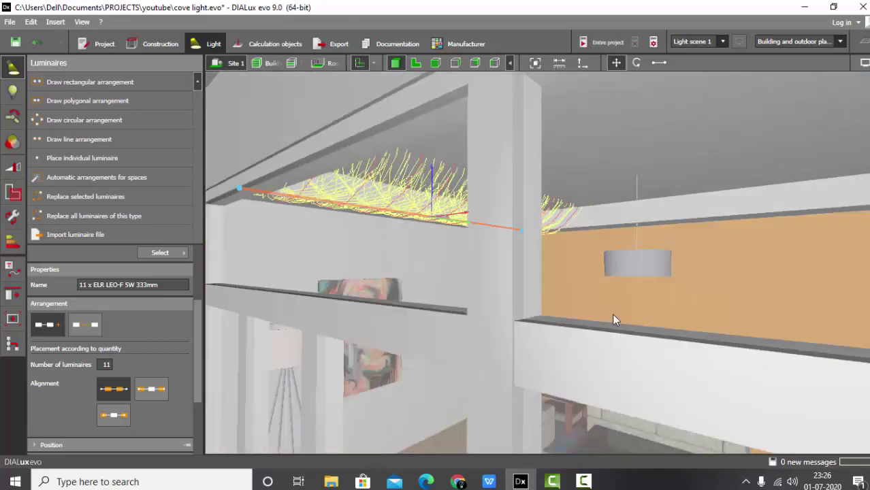
{"action": "scroll", "coordinate": [599, 311], "scroll_direction": "up", "scroll_amount": 3}
{"action": "mouse_move", "coordinate": [492, 296]}
{"action": "left_mouse_down"}
{"action": "mouse_move", "coordinate": [441, 299]}
{"action": "mouse_move", "coordinate": [479, 302]}
{"action": "mouse_move", "coordinate": [310, 158]}
{"action": "left_mouse_up"}
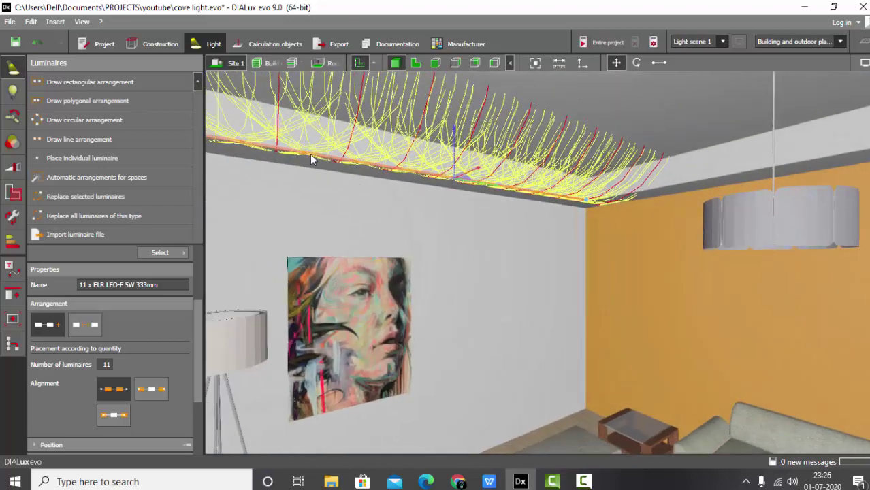
{"action": "left_click", "coordinate": [570, 266]}
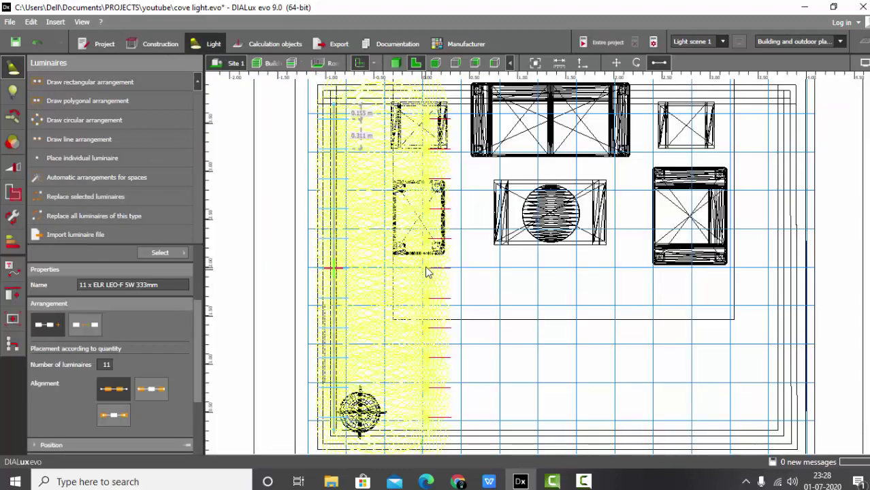
Step: In the floor plan, copy the picture-wall strip arrangement to the opposite wall, without saving the project
{"action": "scroll", "coordinate": [428, 273], "scroll_direction": "down", "scroll_amount": 2}
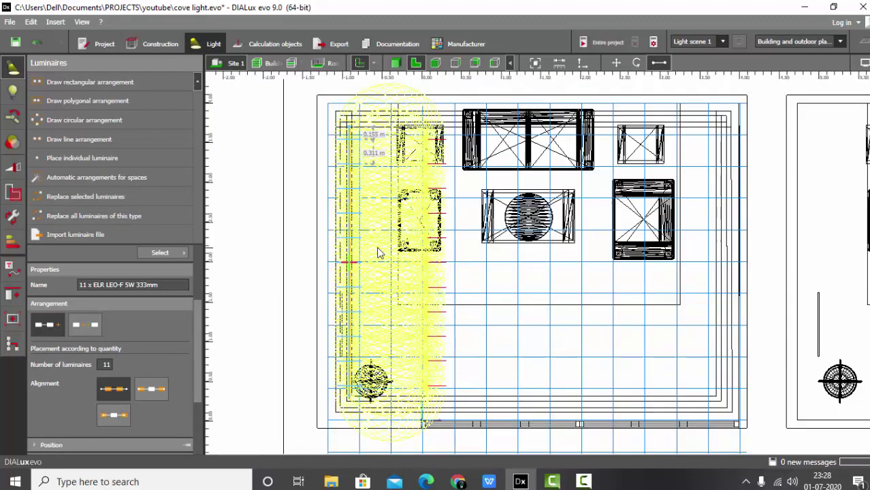
{"action": "left_click", "coordinate": [616, 63]}
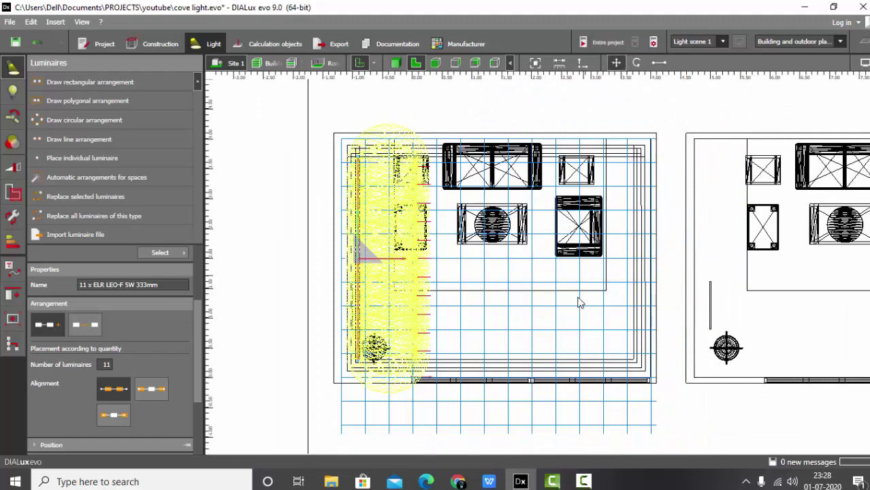
{"action": "key", "text": "ctrl+z"}
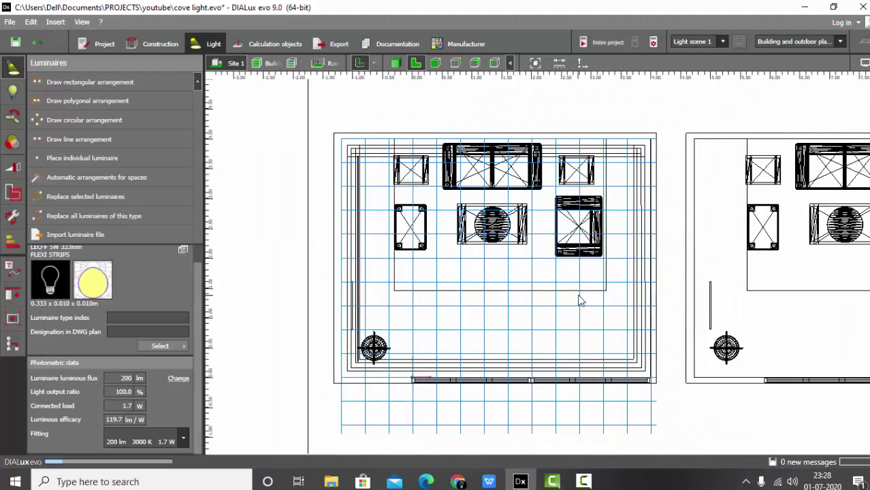
{"action": "key", "text": "ctrl+y"}
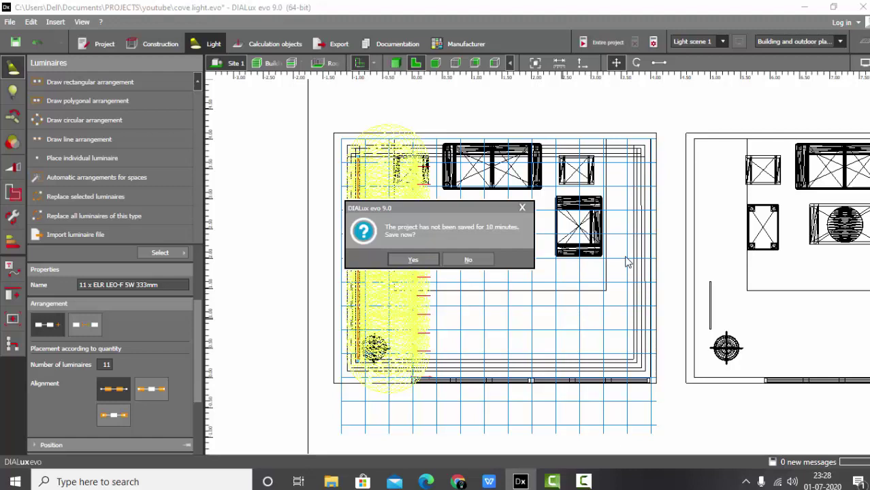
{"action": "left_click", "coordinate": [466, 260]}
{"action": "left_click_drag", "start_coordinate": [414, 268], "coordinate": [679, 258]}
{"action": "scroll", "coordinate": [678, 257], "scroll_direction": "up", "scroll_amount": 2}
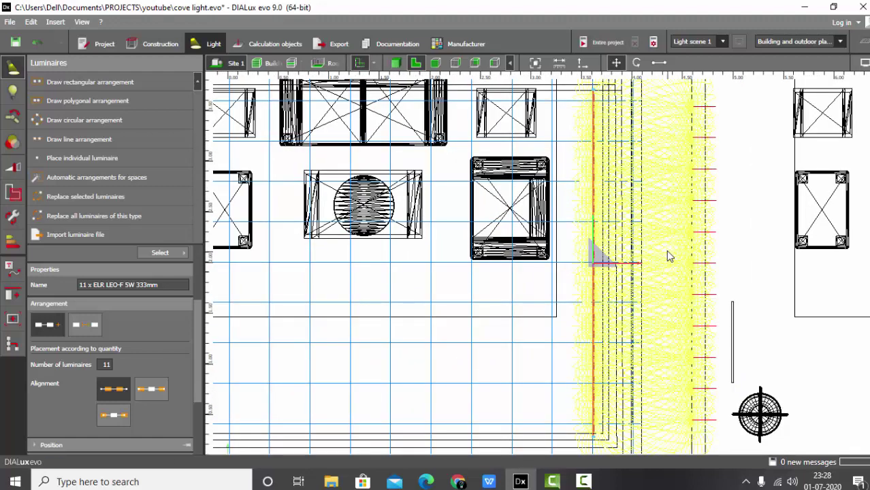
Step: In the view from behind, rotate the copied strips so their light points upward and into the room
{"action": "left_click", "coordinate": [475, 63]}
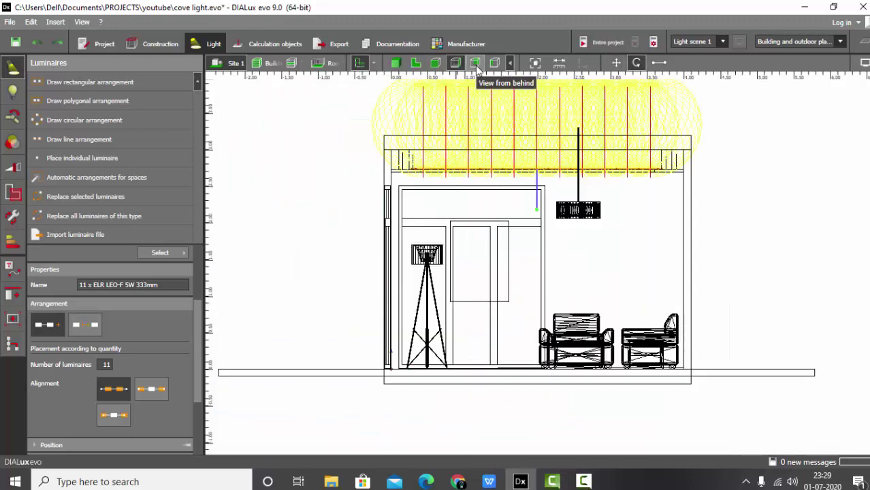
{"action": "left_click", "coordinate": [476, 65]}
{"action": "scroll", "coordinate": [617, 200], "scroll_direction": "up", "scroll_amount": 4}
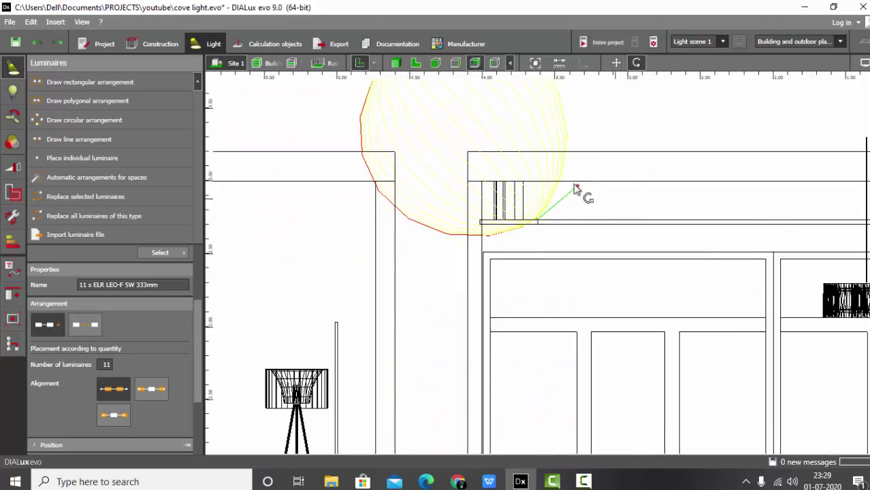
{"action": "scroll", "coordinate": [576, 190], "scroll_direction": "up", "scroll_amount": 2}
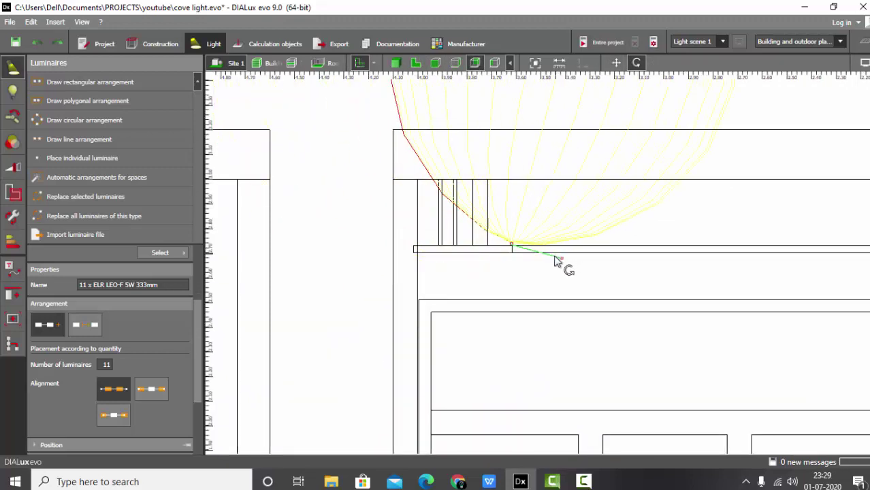
{"action": "scroll", "coordinate": [526, 208], "scroll_direction": "up", "scroll_amount": 3}
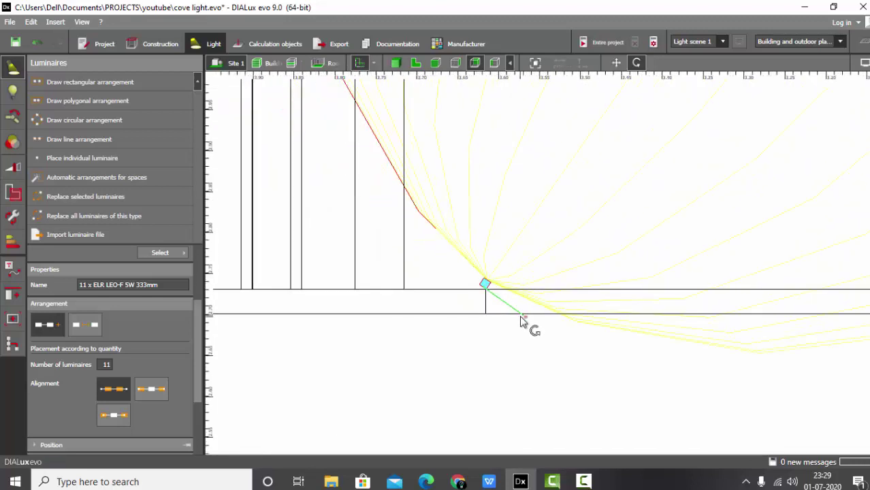
Step: Move the copied strips horizontally toward the wall so they sit inside the cove, clear of the ceiling strip's inner edge
{"action": "left_click", "coordinate": [617, 62]}
{"action": "scroll", "coordinate": [484, 268], "scroll_direction": "up", "scroll_amount": 2}
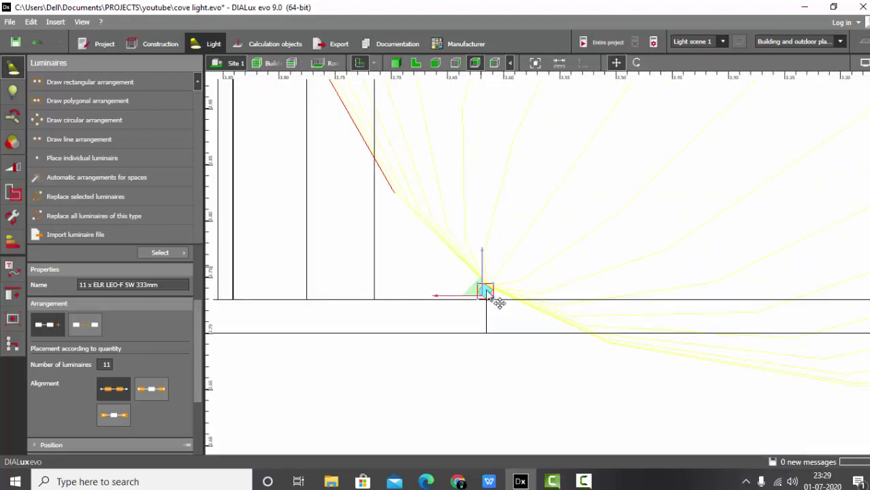
{"action": "left_click_drag", "start_coordinate": [452, 298], "coordinate": [398, 305]}
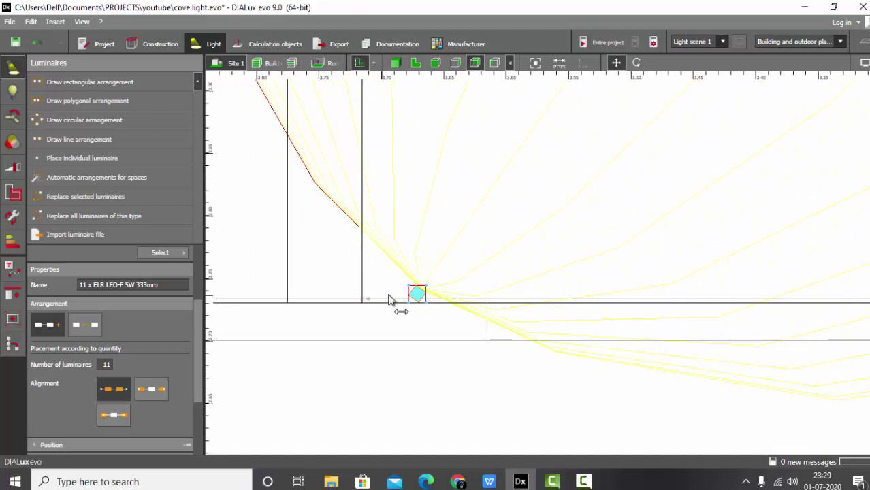
{"action": "scroll", "coordinate": [408, 293], "scroll_direction": "down", "scroll_amount": 2}
Step: Examine the copied cove strips along the wall opposite the picture in the 3D view
{"action": "left_click", "coordinate": [396, 64]}
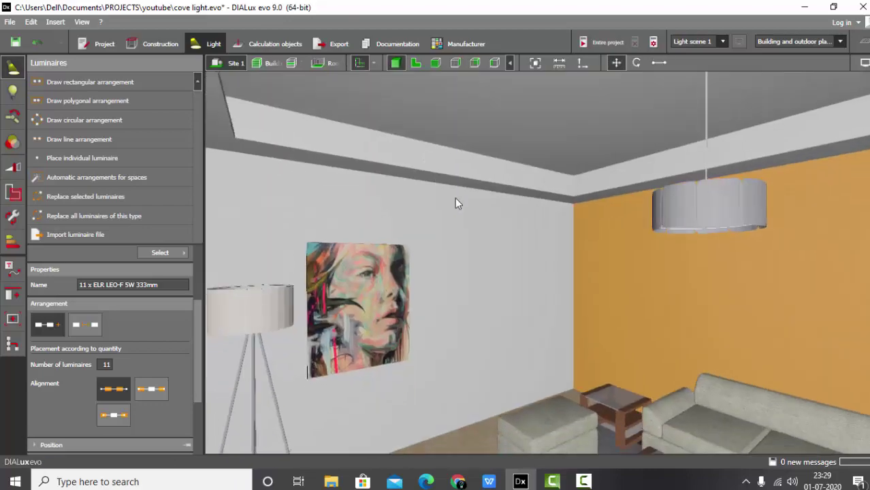
{"action": "right_click_drag", "start_coordinate": [455, 198], "coordinate": [544, 211]}
{"action": "left_click_drag", "start_coordinate": [545, 215], "coordinate": [490, 127]}
{"action": "scroll", "coordinate": [328, 146], "scroll_direction": "down", "scroll_amount": 1}
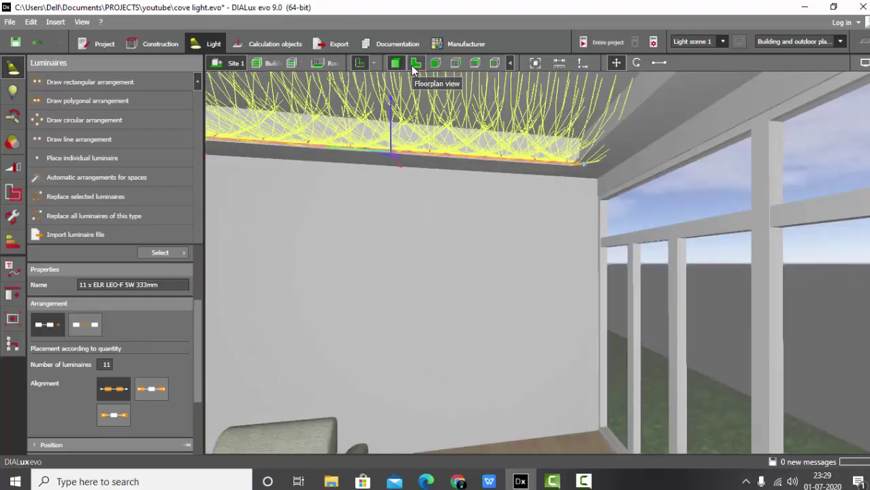
Step: Return to the floor plan of the first room and deselect the copied strip arrangement
{"action": "left_click", "coordinate": [411, 64]}
{"action": "scroll", "coordinate": [406, 218], "scroll_direction": "up", "scroll_amount": 3}
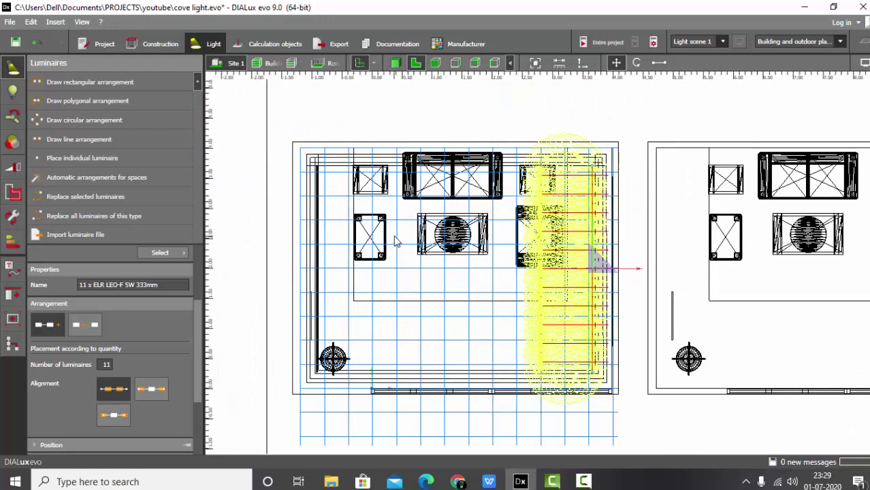
{"action": "scroll", "coordinate": [404, 313], "scroll_direction": "down", "scroll_amount": 1}
{"action": "left_click", "coordinate": [272, 122]}
{"action": "scroll", "coordinate": [471, 225], "scroll_direction": "up", "scroll_amount": 2}
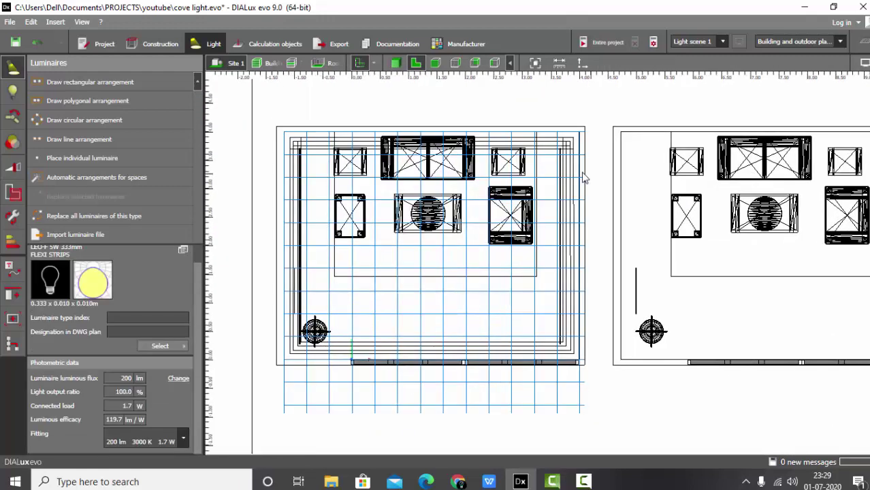
{"action": "scroll", "coordinate": [516, 243], "scroll_direction": "up", "scroll_amount": 1}
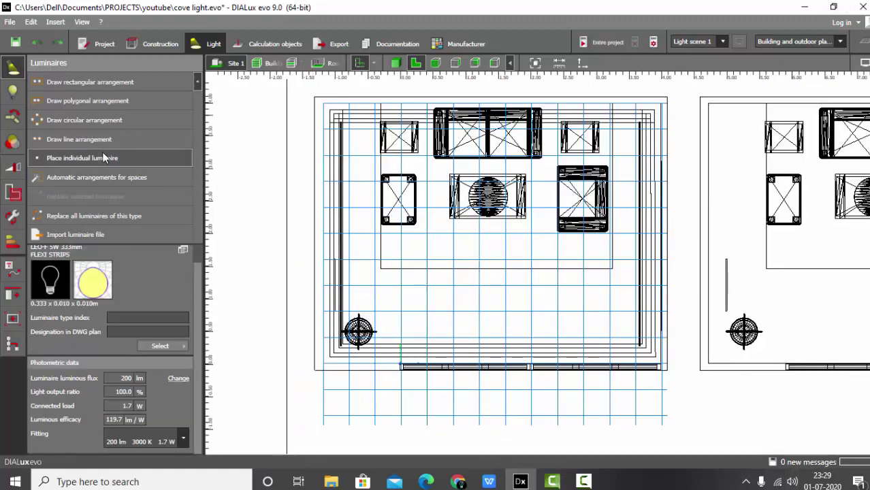
Step: Draw a line arrangement of LEO-F strips about 4.59 m long in the cove along the sofa wall, using 15 luminaires
{"action": "left_click", "coordinate": [101, 142]}
{"action": "scroll", "coordinate": [334, 115], "scroll_direction": "up", "scroll_amount": 5}
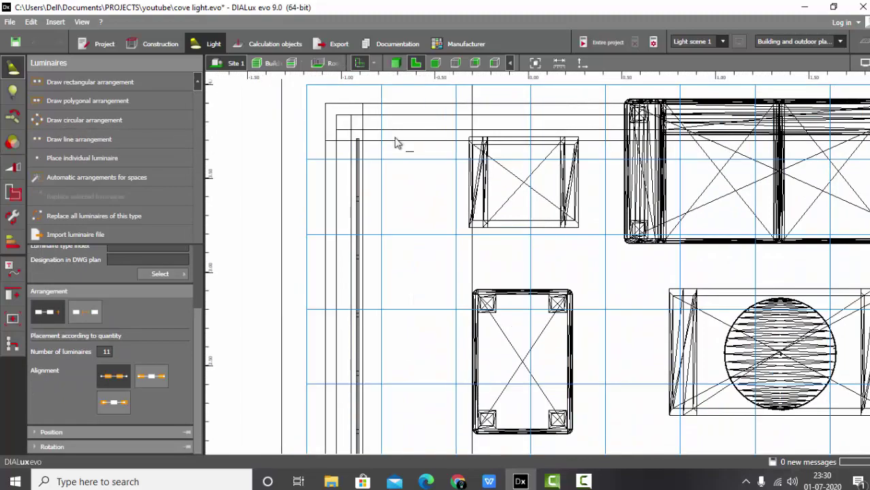
{"action": "scroll", "coordinate": [328, 144], "scroll_direction": "up", "scroll_amount": 3}
{"action": "left_click", "coordinate": [320, 144]}
{"action": "scroll", "coordinate": [320, 144], "scroll_direction": "down", "scroll_amount": 8}
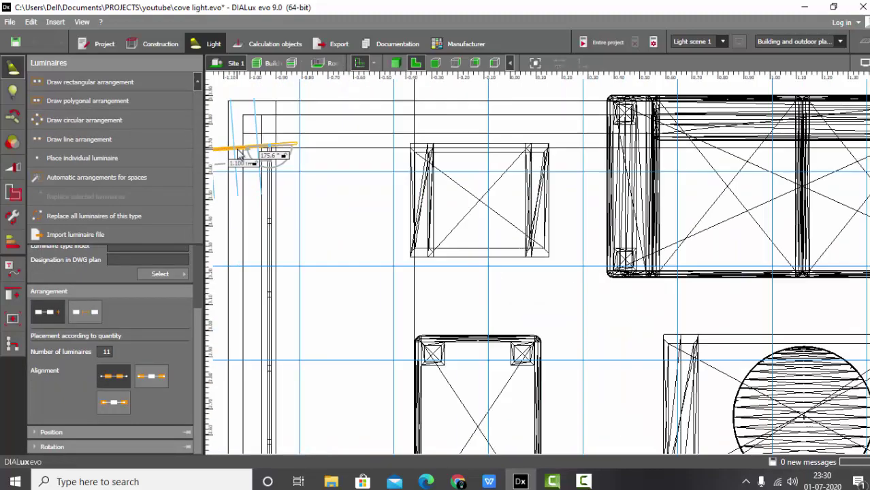
{"action": "scroll", "coordinate": [699, 200], "scroll_direction": "down", "scroll_amount": 2}
{"action": "scroll", "coordinate": [734, 204], "scroll_direction": "up", "scroll_amount": 8}
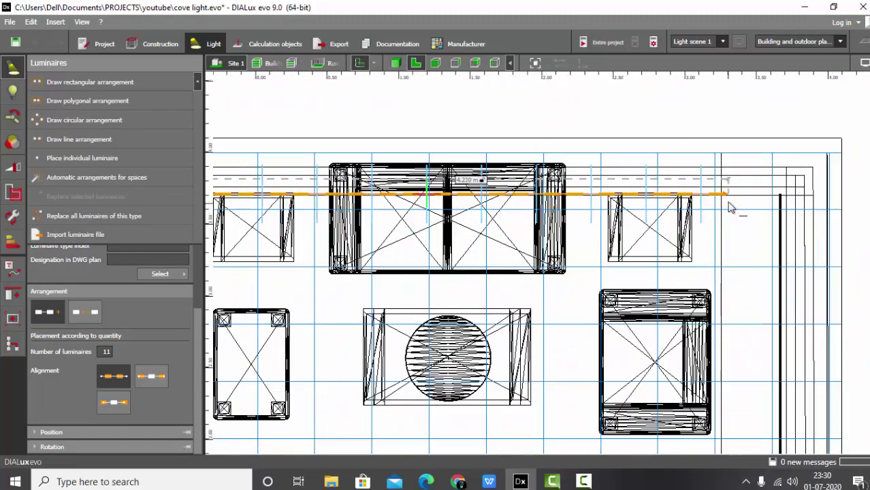
{"action": "scroll", "coordinate": [821, 184], "scroll_direction": "up", "scroll_amount": 2}
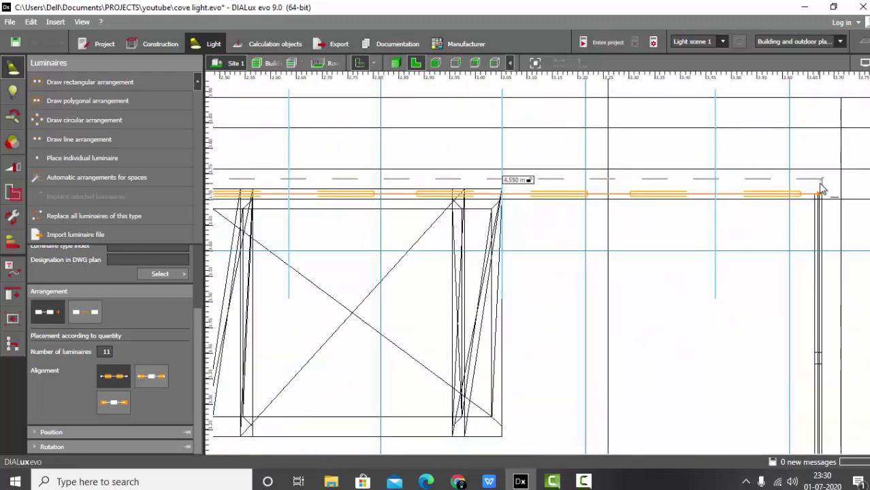
{"action": "left_click", "coordinate": [819, 189]}
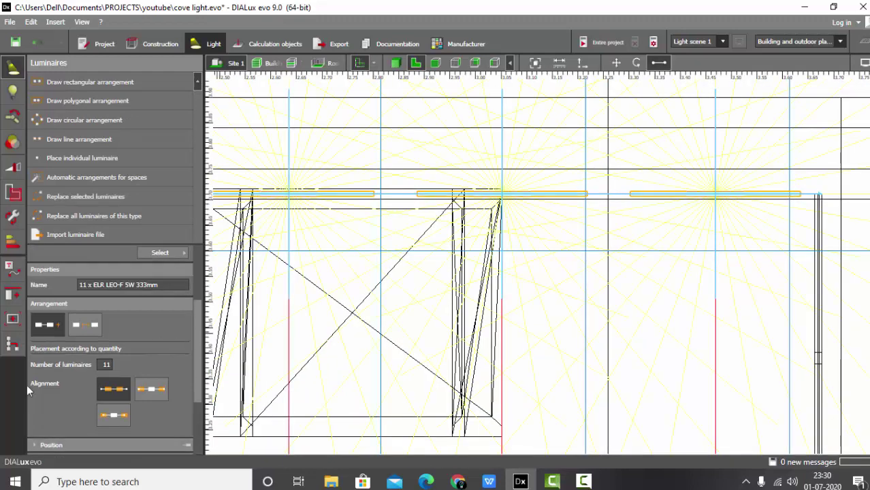
{"action": "left_click", "coordinate": [109, 400]}
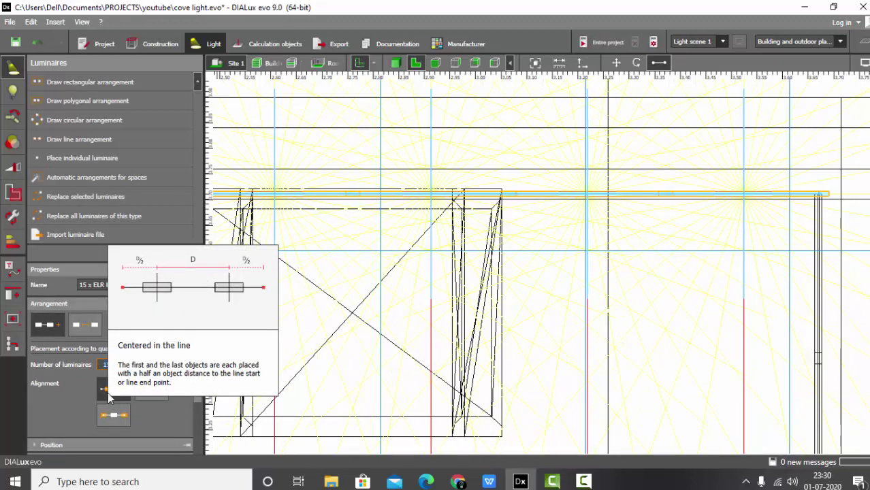
Step: Shift the new strip arrangement slightly toward the sofa wall in the floor plan so it clears the ceiling's inner edge
{"action": "left_click", "coordinate": [617, 67]}
{"action": "scroll", "coordinate": [796, 232], "scroll_direction": "down", "scroll_amount": 2}
{"action": "scroll", "coordinate": [429, 247], "scroll_direction": "up", "scroll_amount": 2}
{"action": "scroll", "coordinate": [755, 215], "scroll_direction": "down", "scroll_amount": 3}
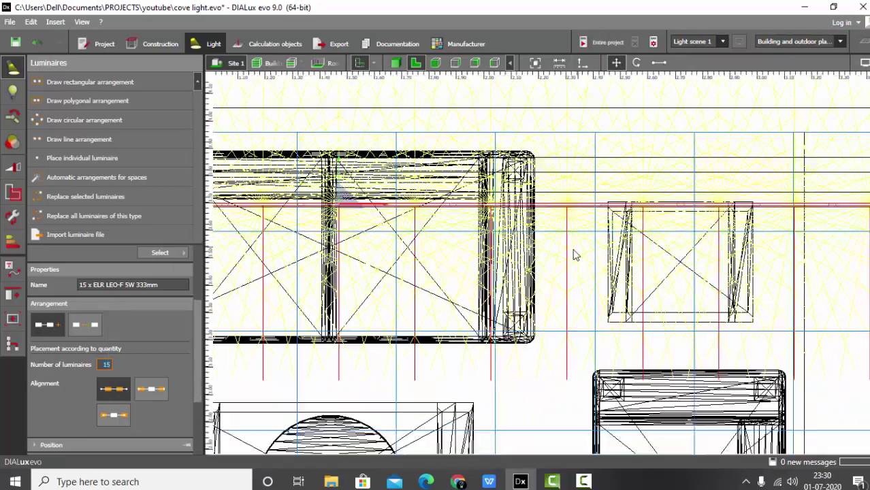
{"action": "scroll", "coordinate": [415, 251], "scroll_direction": "up", "scroll_amount": 2}
{"action": "scroll", "coordinate": [413, 238], "scroll_direction": "up", "scroll_amount": 3}
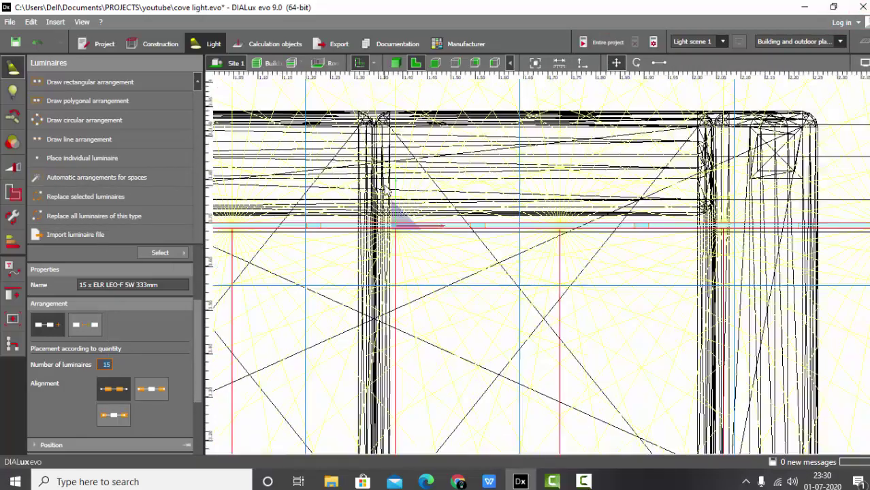
{"action": "left_click", "coordinate": [400, 194]}
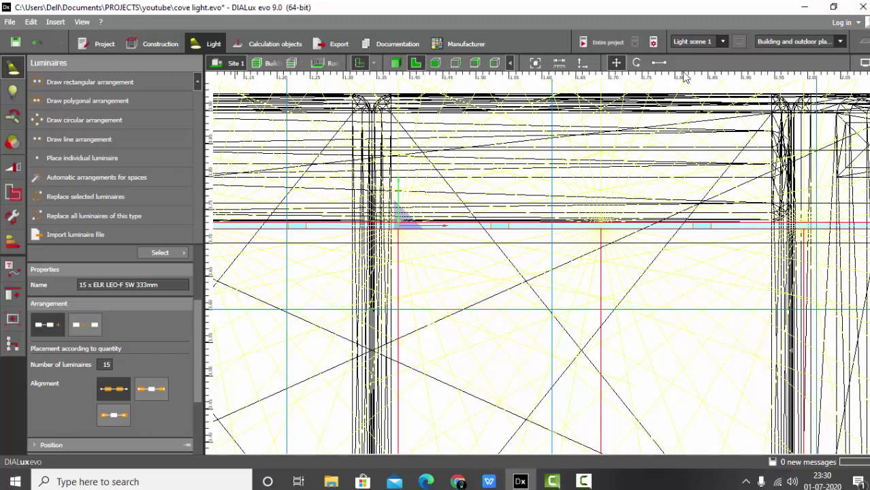
Step: In a side view, raise the sofa-wall strips so they rest on the cove ledge
{"action": "left_click", "coordinate": [435, 62]}
{"action": "scroll", "coordinate": [322, 254], "scroll_direction": "down", "scroll_amount": 8}
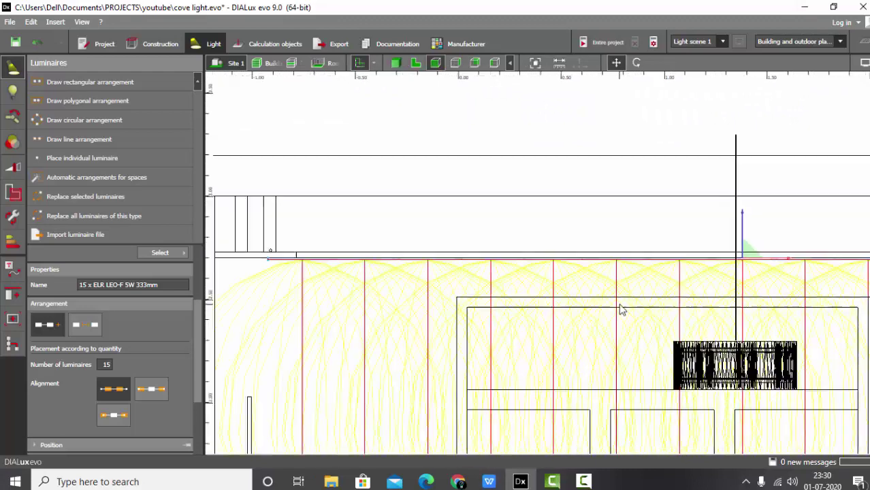
{"action": "left_click", "coordinate": [455, 62]}
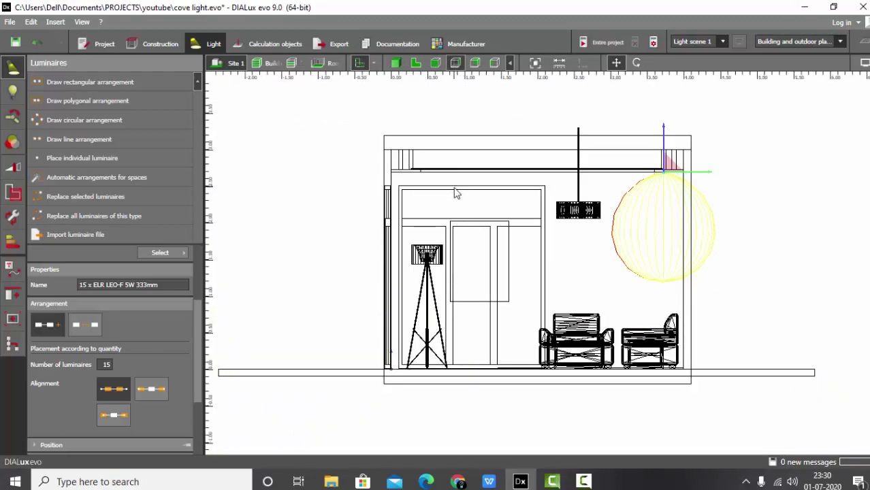
{"action": "scroll", "coordinate": [549, 190], "scroll_direction": "up", "scroll_amount": 10}
{"action": "scroll", "coordinate": [571, 200], "scroll_direction": "up", "scroll_amount": 3}
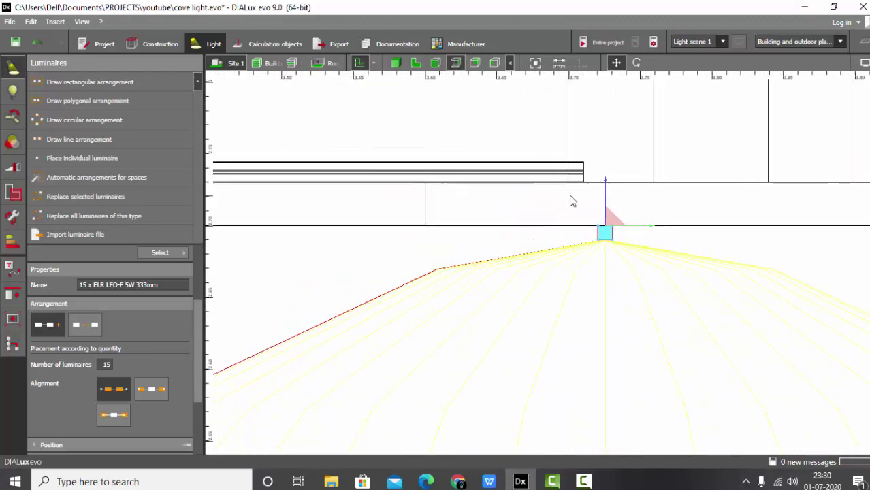
{"action": "left_click_drag", "start_coordinate": [607, 201], "coordinate": [608, 142]}
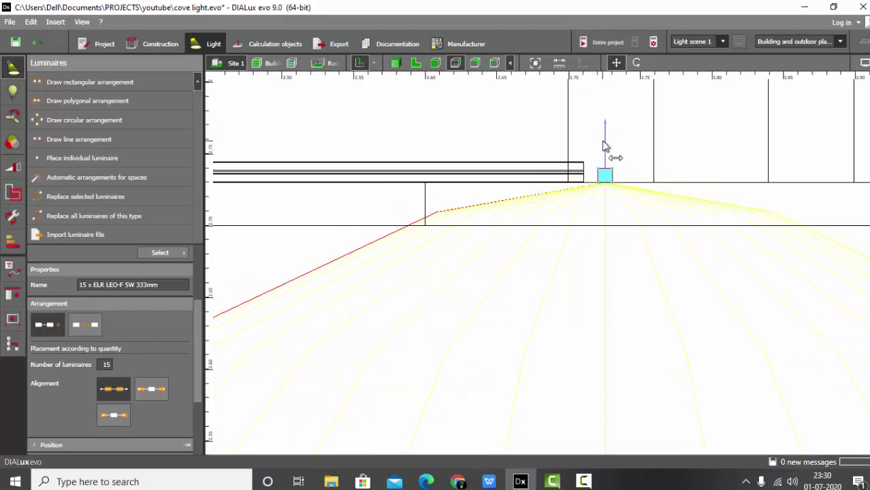
Step: Rotate the sofa-wall strips in the side view so their light points upward and into the room
{"action": "left_click", "coordinate": [635, 64]}
{"action": "middle_click_drag", "start_coordinate": [634, 168], "coordinate": [609, 195]}
{"action": "scroll", "coordinate": [609, 195], "scroll_direction": "up", "scroll_amount": 1}
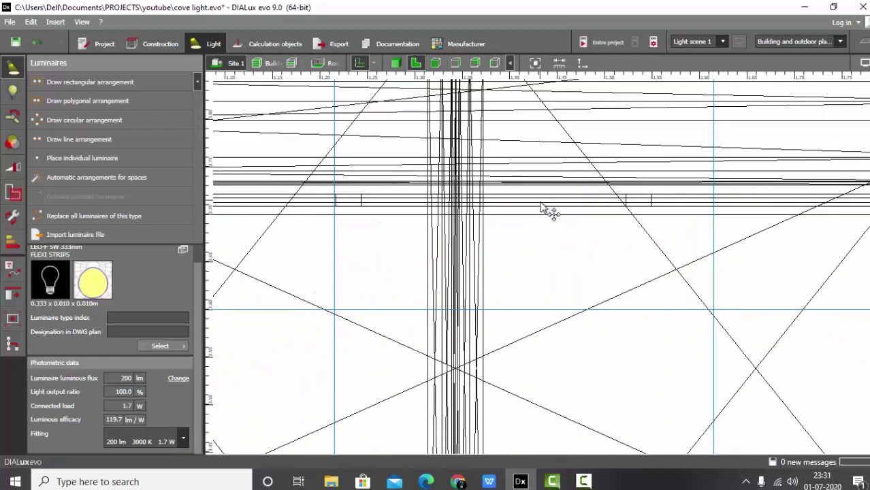
Step: Copy the sofa-wall strip arrangement to the cove on the opposite wall and align it with the ceiling's inner edge
{"action": "left_click", "coordinate": [509, 191]}
{"action": "scroll", "coordinate": [531, 196], "scroll_direction": "down", "scroll_amount": 14}
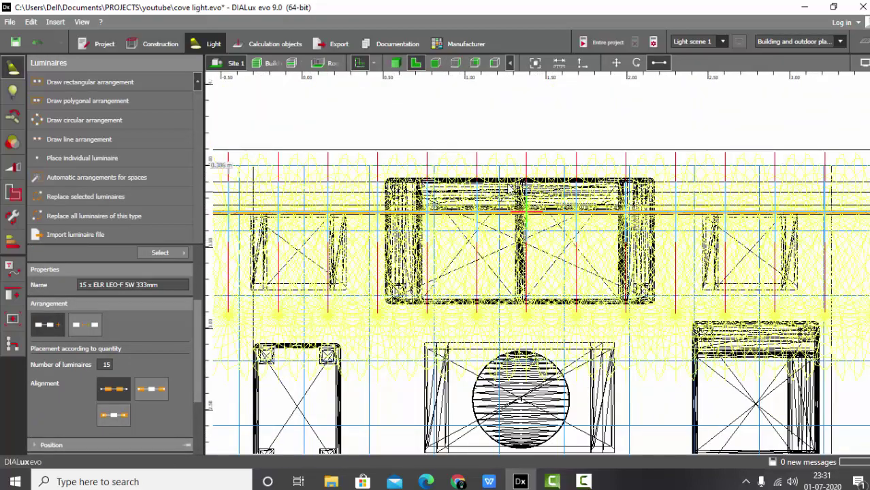
{"action": "scroll", "coordinate": [538, 167], "scroll_direction": "down", "scroll_amount": 1}
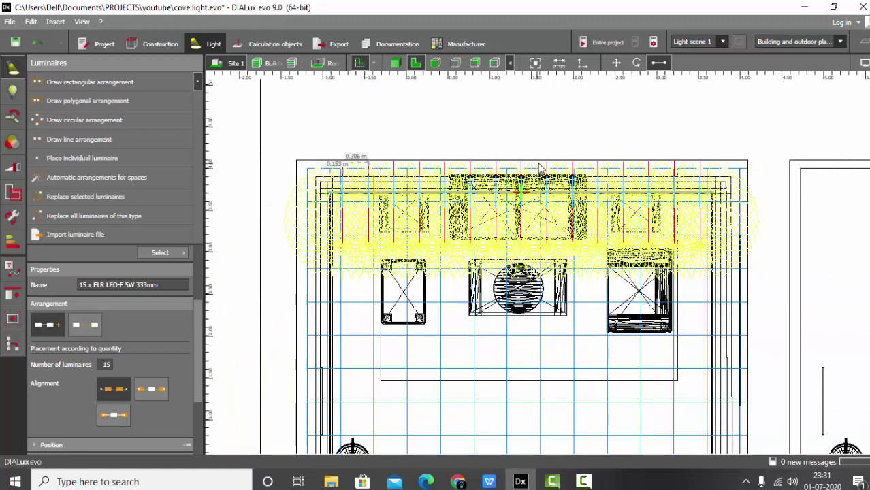
{"action": "left_click", "coordinate": [615, 61]}
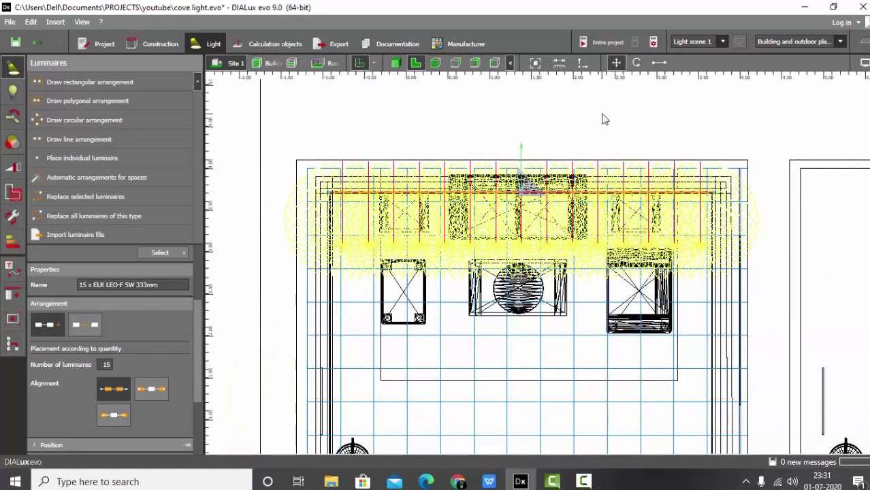
{"action": "scroll", "coordinate": [567, 141], "scroll_direction": "down", "scroll_amount": 2}
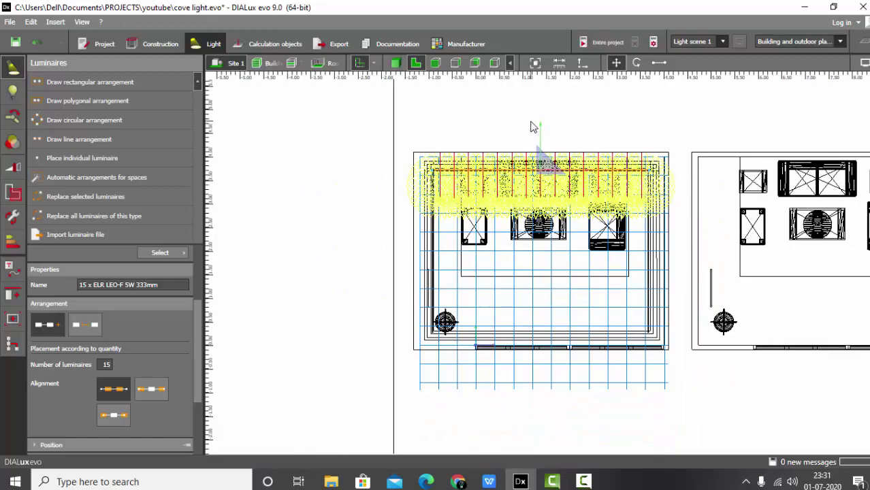
{"action": "left_click_drag", "start_coordinate": [545, 131], "coordinate": [563, 291]}
{"action": "scroll", "coordinate": [558, 406], "scroll_direction": "up", "scroll_amount": 1}
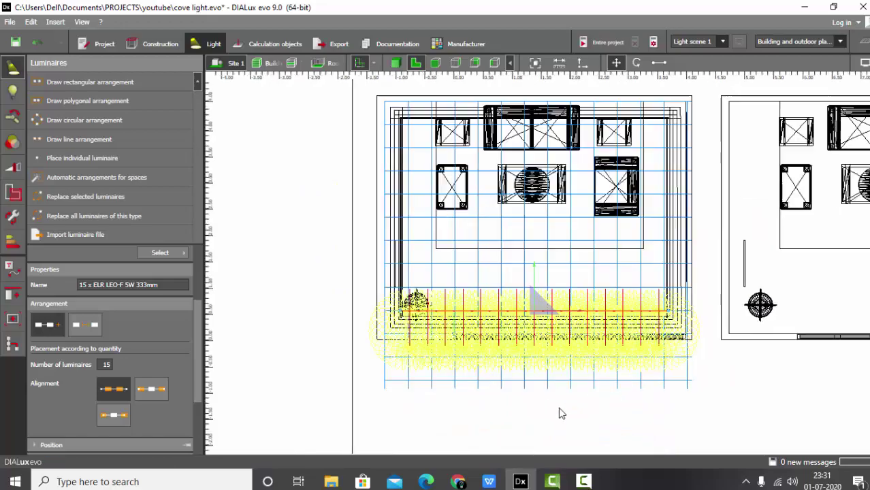
{"action": "scroll", "coordinate": [509, 245], "scroll_direction": "up", "scroll_amount": 5}
{"action": "scroll", "coordinate": [503, 109], "scroll_direction": "up", "scroll_amount": 2}
{"action": "left_click_drag", "start_coordinate": [495, 126], "coordinate": [474, 161]}
Step: In the side view, rotate the copied strips opposite the sofa so their light points upward and into the room
{"action": "left_click", "coordinate": [456, 64]}
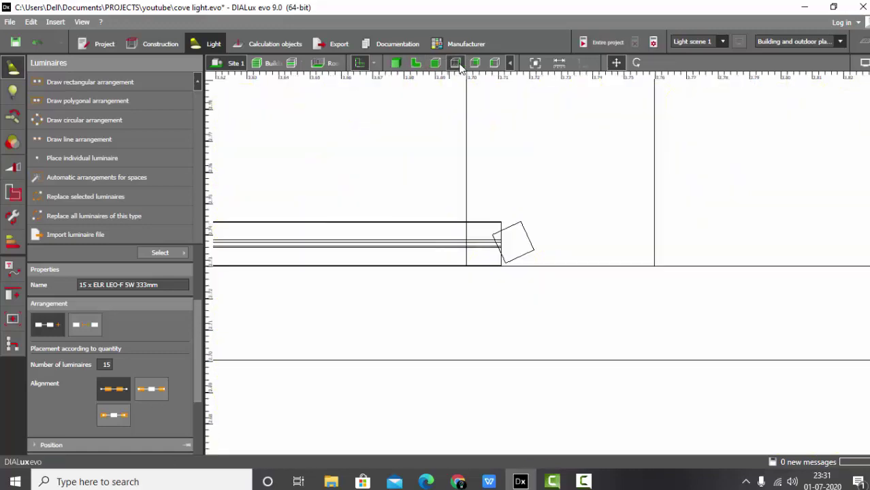
{"action": "scroll", "coordinate": [683, 352], "scroll_direction": "down", "scroll_amount": 6}
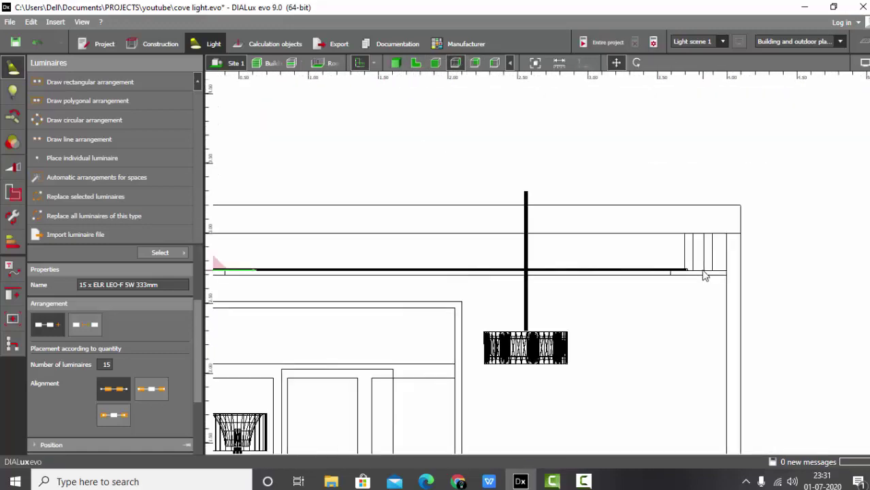
{"action": "scroll", "coordinate": [517, 276], "scroll_direction": "up", "scroll_amount": 6}
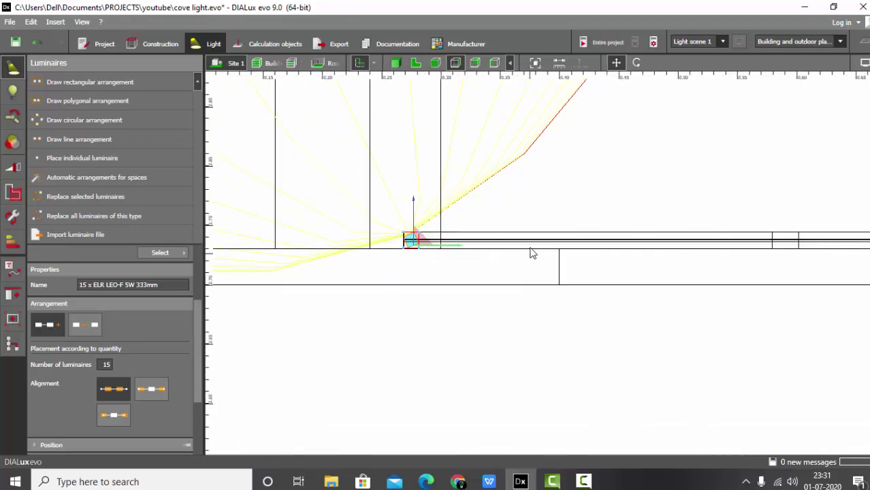
{"action": "left_click", "coordinate": [635, 63]}
{"action": "scroll", "coordinate": [592, 160], "scroll_direction": "up", "scroll_amount": 1}
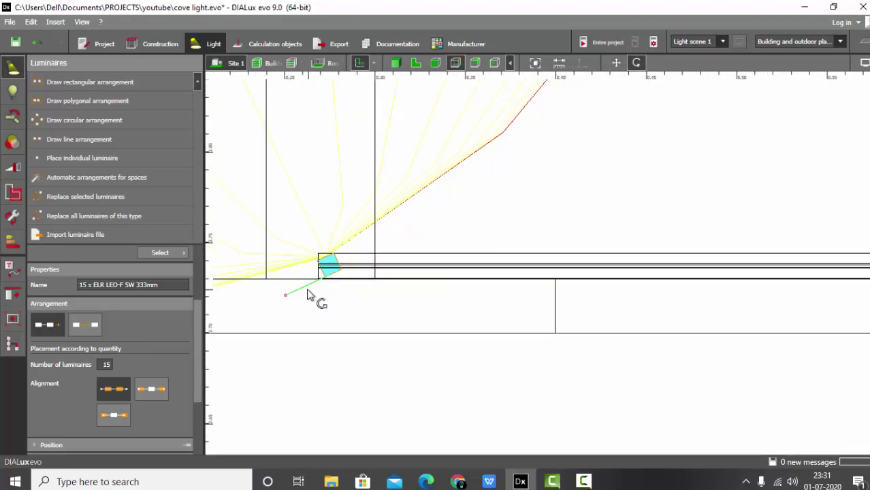
{"action": "left_click_drag", "start_coordinate": [290, 296], "coordinate": [279, 249]}
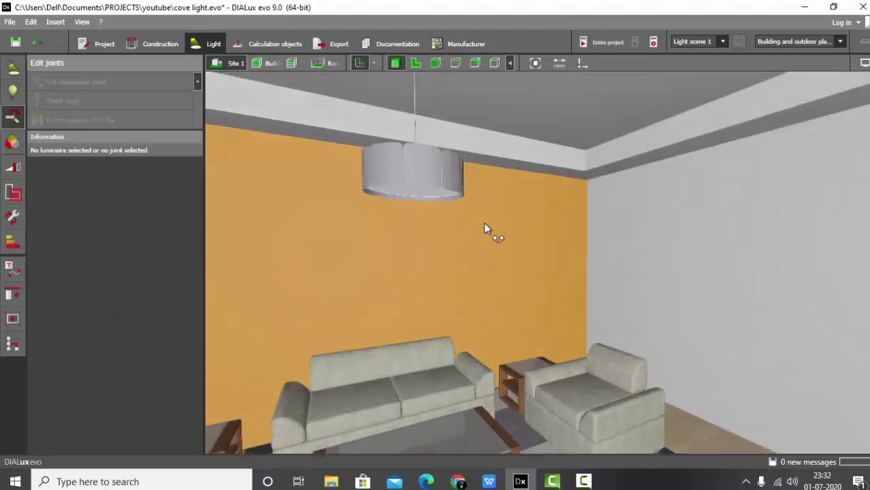
Step: Examine the cove strips around the first room's ceiling in the 3D view
{"action": "mouse_move", "coordinate": [485, 228]}
{"action": "left_mouse_down"}
{"action": "mouse_move", "coordinate": [435, 252]}
{"action": "mouse_move", "coordinate": [419, 184]}
{"action": "mouse_move", "coordinate": [383, 183]}
{"action": "mouse_move", "coordinate": [451, 279]}
{"action": "mouse_move", "coordinate": [544, 323]}
{"action": "mouse_move", "coordinate": [512, 324]}
{"action": "mouse_move", "coordinate": [426, 202]}
{"action": "mouse_move", "coordinate": [712, 204]}
{"action": "mouse_move", "coordinate": [818, 193]}
{"action": "mouse_move", "coordinate": [357, 154]}
{"action": "mouse_move", "coordinate": [385, 123]}
{"action": "left_mouse_up"}
{"action": "left_click", "coordinate": [421, 160]}
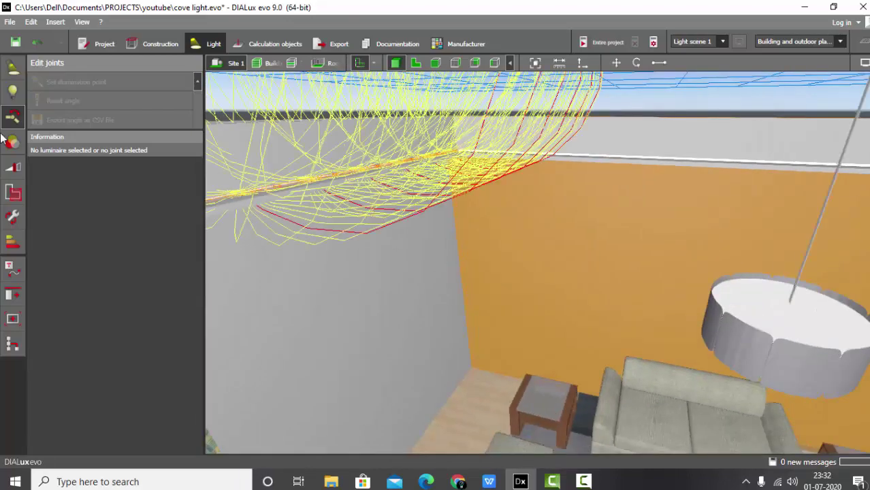
{"action": "left_click_drag", "start_coordinate": [533, 140], "coordinate": [572, 148]}
Step: Return to the floor plan and hide the grid lines over the first room
{"action": "left_click", "coordinate": [415, 62]}
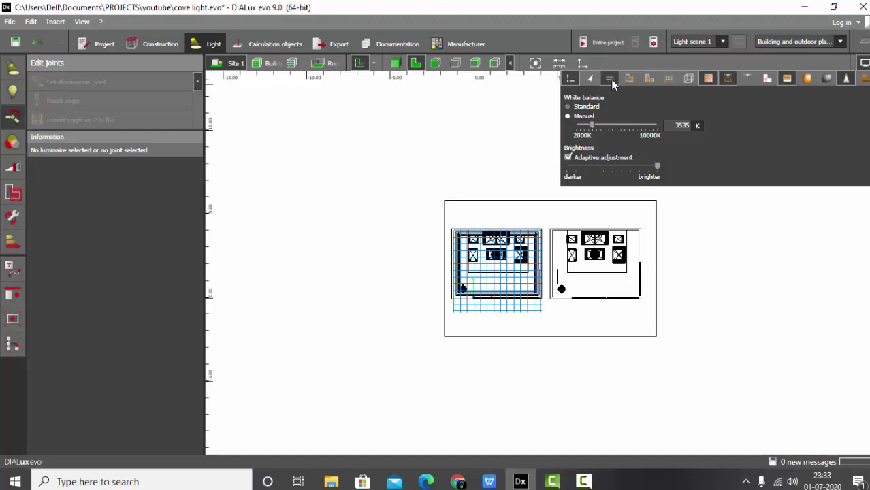
{"action": "left_click", "coordinate": [611, 79]}
{"action": "scroll", "coordinate": [480, 200], "scroll_direction": "up", "scroll_amount": 3}
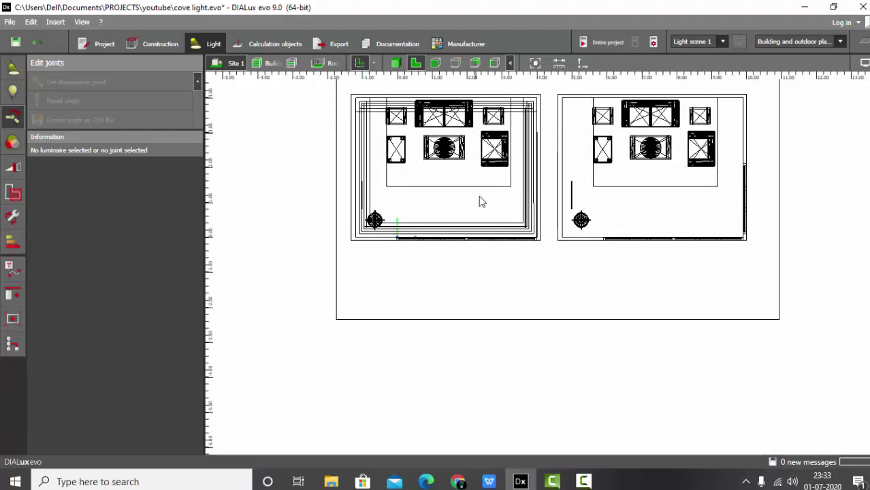
{"action": "scroll", "coordinate": [480, 200], "scroll_direction": "down", "scroll_amount": 2}
{"action": "scroll", "coordinate": [491, 294], "scroll_direction": "up", "scroll_amount": 4}
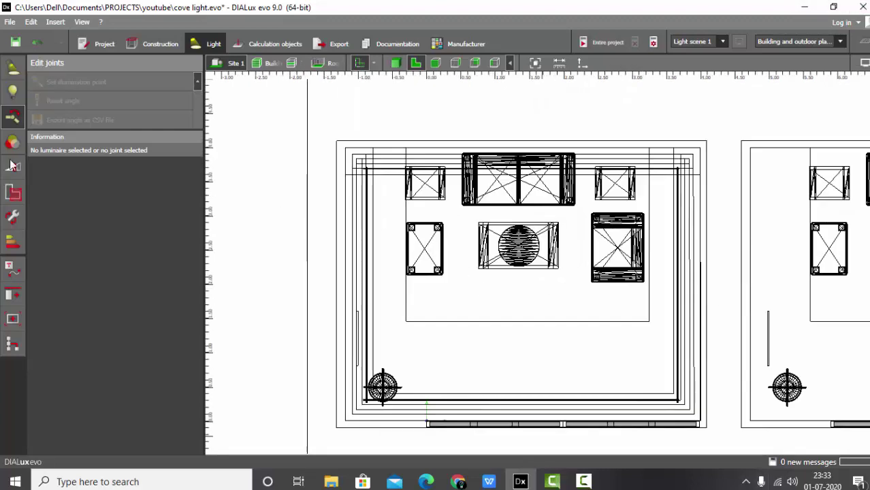
Step: Inspect the lamp properties of the strips along the picture wall, decline saving the project, and deselect the strips
{"action": "left_click", "coordinate": [15, 91]}
{"action": "left_click", "coordinate": [368, 305]}
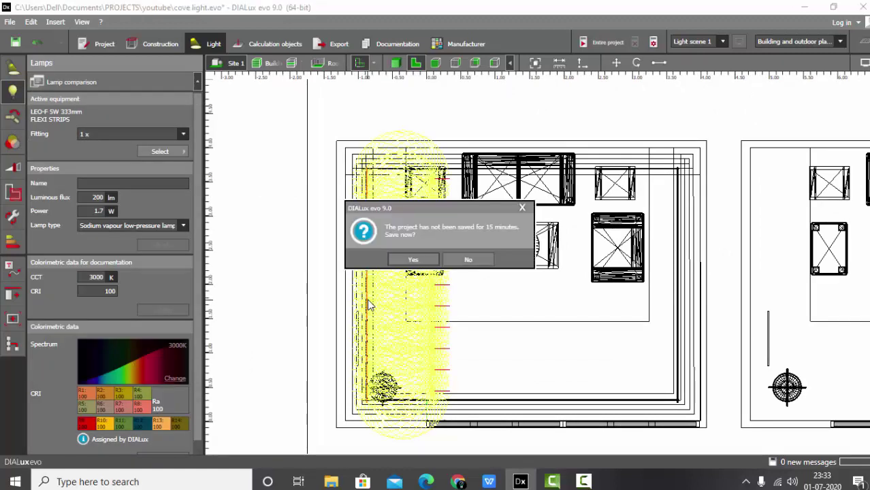
{"action": "left_click", "coordinate": [468, 259]}
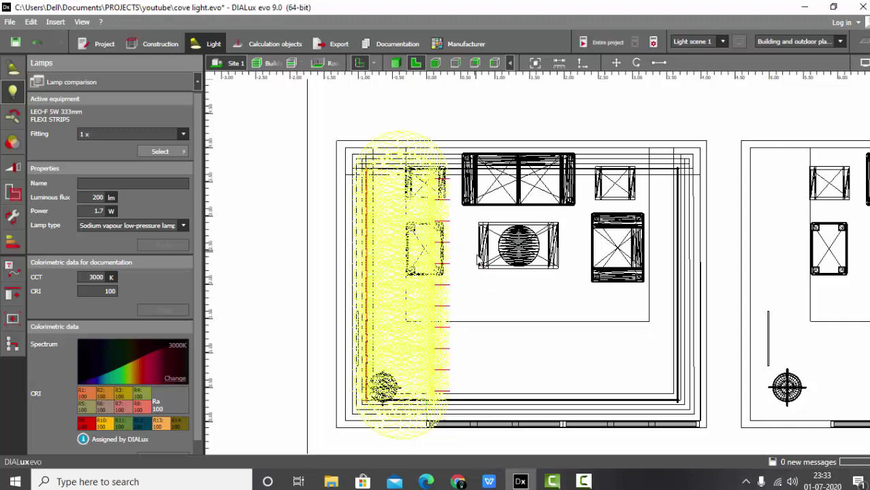
{"action": "scroll", "coordinate": [480, 265], "scroll_direction": "down", "scroll_amount": 2}
{"action": "left_click", "coordinate": [325, 259]}
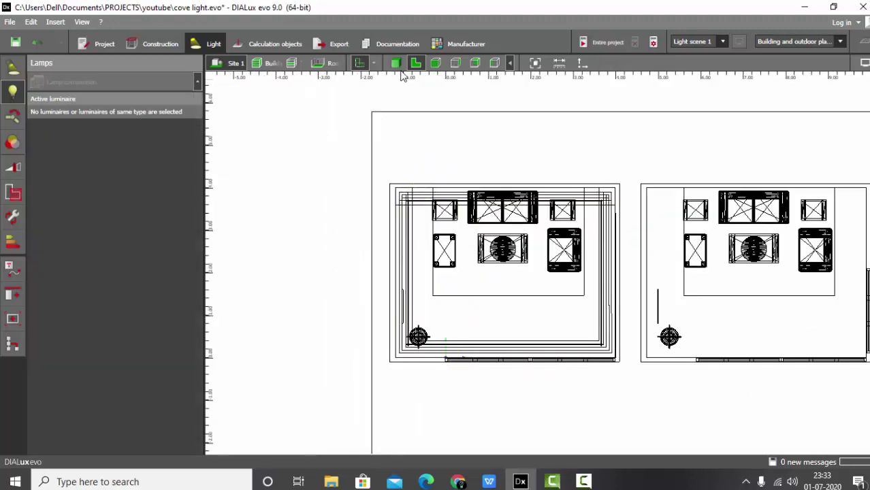
Step: Frame the corner between the picture and sofa walls in 3D and calculate the lighting for the entire project
{"action": "left_click", "coordinate": [395, 62]}
{"action": "right_click_drag", "start_coordinate": [397, 103], "coordinate": [495, 168]}
{"action": "left_click_drag", "start_coordinate": [495, 168], "coordinate": [324, 158]}
{"action": "left_click_drag", "start_coordinate": [510, 275], "coordinate": [520, 273]}
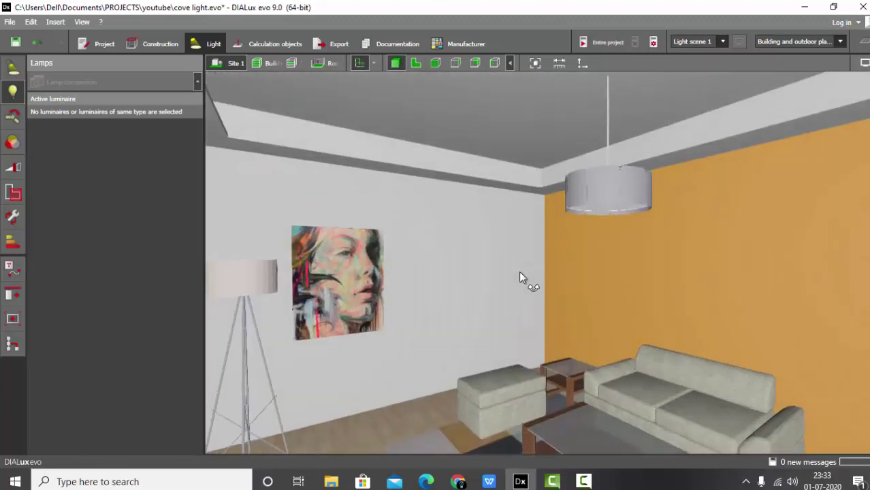
{"action": "left_click", "coordinate": [274, 42]}
{"action": "left_click", "coordinate": [605, 40]}
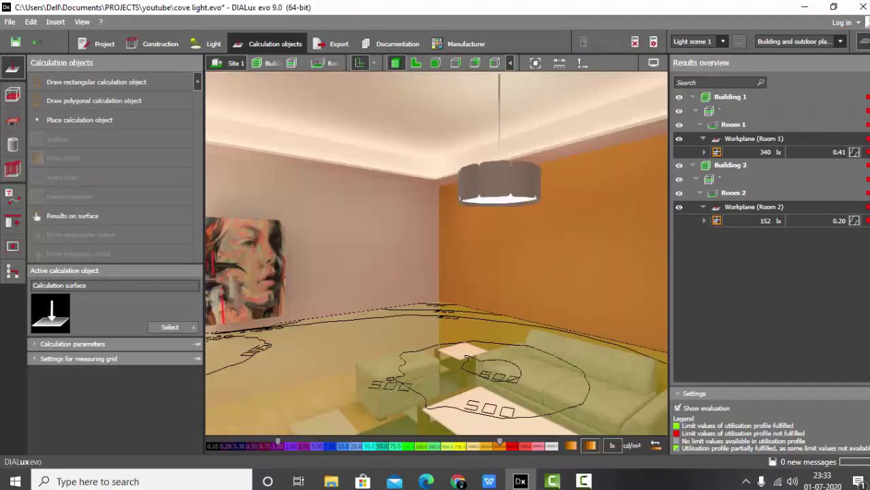
Step: Hide the results overview and examine the calculated cove lighting of the first room in 3D
{"action": "left_click", "coordinate": [862, 41]}
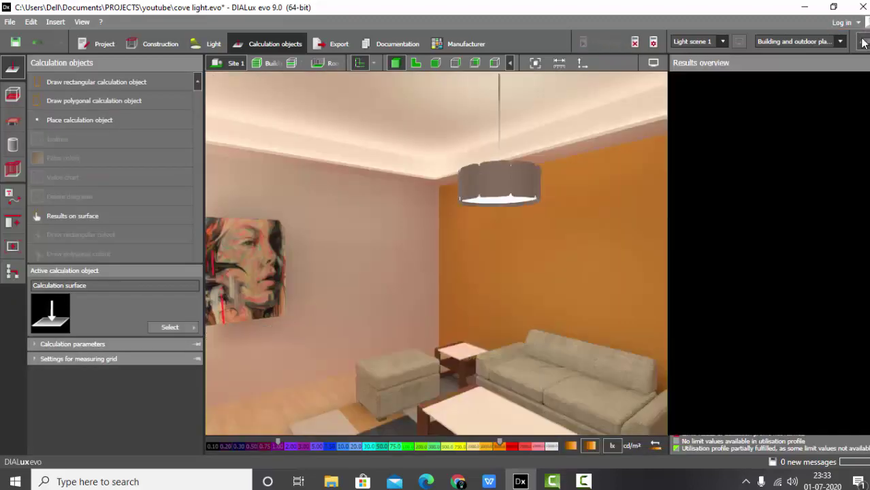
{"action": "right_click_drag", "start_coordinate": [732, 191], "coordinate": [586, 230]}
{"action": "mouse_move", "coordinate": [585, 229]}
{"action": "left_mouse_down"}
{"action": "mouse_move", "coordinate": [549, 294]}
{"action": "mouse_move", "coordinate": [581, 292]}
{"action": "mouse_move", "coordinate": [479, 234]}
{"action": "mouse_move", "coordinate": [485, 214]}
{"action": "mouse_move", "coordinate": [461, 215]}
{"action": "mouse_move", "coordinate": [469, 217]}
{"action": "mouse_move", "coordinate": [453, 261]}
{"action": "mouse_move", "coordinate": [469, 221]}
{"action": "mouse_move", "coordinate": [453, 198]}
{"action": "mouse_move", "coordinate": [485, 170]}
{"action": "mouse_move", "coordinate": [520, 181]}
{"action": "mouse_move", "coordinate": [493, 161]}
{"action": "mouse_move", "coordinate": [421, 175]}
{"action": "mouse_move", "coordinate": [443, 204]}
{"action": "mouse_move", "coordinate": [453, 200]}
{"action": "mouse_move", "coordinate": [396, 188]}
{"action": "mouse_move", "coordinate": [637, 200]}
{"action": "mouse_move", "coordinate": [570, 221]}
{"action": "mouse_move", "coordinate": [477, 220]}
{"action": "mouse_move", "coordinate": [533, 273]}
{"action": "mouse_move", "coordinate": [596, 305]}
{"action": "mouse_move", "coordinate": [554, 291]}
{"action": "mouse_move", "coordinate": [483, 313]}
{"action": "mouse_move", "coordinate": [572, 258]}
{"action": "mouse_move", "coordinate": [558, 296]}
{"action": "left_mouse_up"}
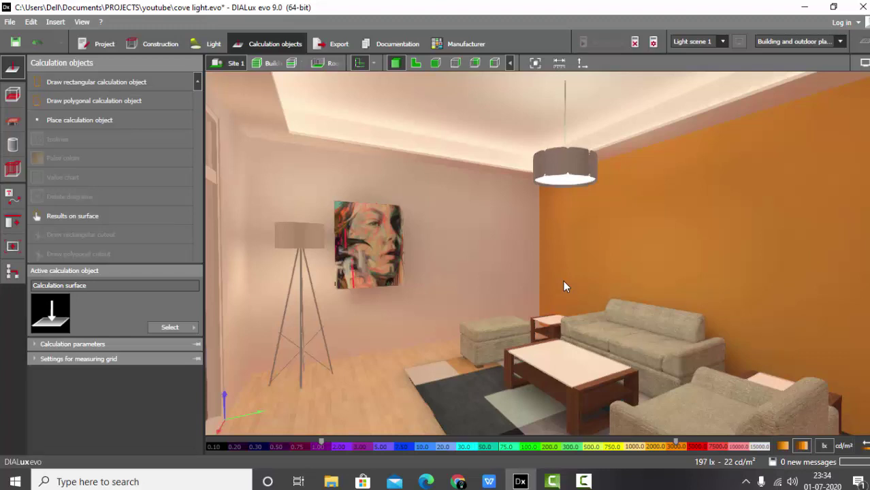
Step: Examine the calculated lighting of both buildings from outside and inside in 3D, and look at their floor plan
{"action": "left_click", "coordinate": [536, 64]}
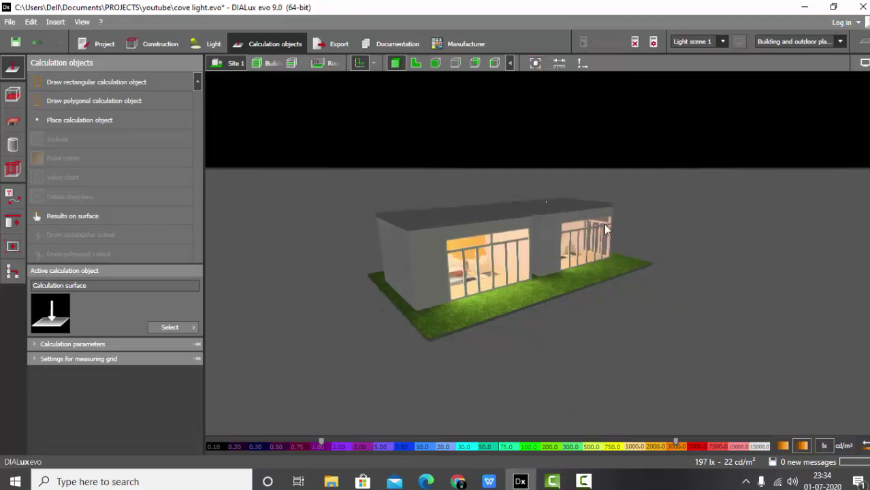
{"action": "left_click_drag", "start_coordinate": [604, 223], "coordinate": [345, 285]}
{"action": "scroll", "coordinate": [526, 235], "scroll_direction": "down", "scroll_amount": 5}
{"action": "scroll", "coordinate": [534, 231], "scroll_direction": "up", "scroll_amount": 8}
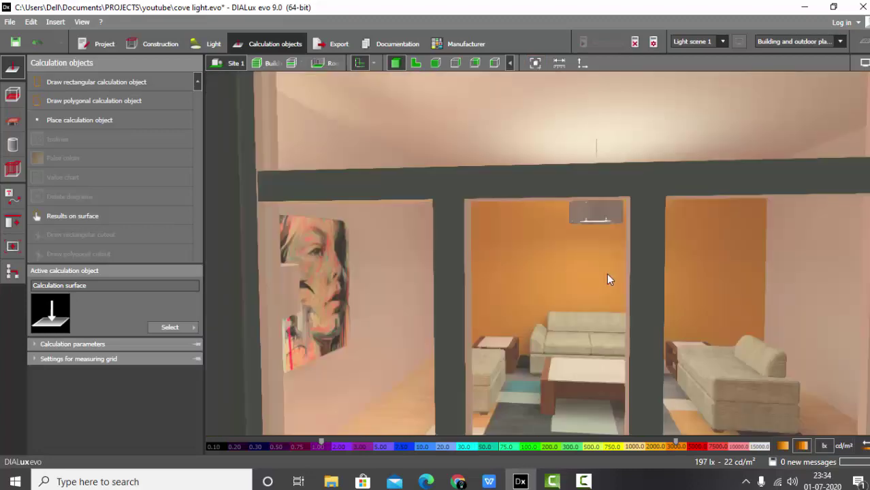
{"action": "left_click_drag", "start_coordinate": [606, 273], "coordinate": [595, 252]}
{"action": "scroll", "coordinate": [557, 274], "scroll_direction": "up", "scroll_amount": 2}
{"action": "mouse_move", "coordinate": [557, 274]}
{"action": "left_mouse_down"}
{"action": "mouse_move", "coordinate": [460, 302]}
{"action": "mouse_move", "coordinate": [417, 295]}
{"action": "left_mouse_up"}
{"action": "scroll", "coordinate": [419, 298], "scroll_direction": "down", "scroll_amount": 1}
{"action": "left_click_drag", "start_coordinate": [624, 180], "coordinate": [708, 230]}
{"action": "scroll", "coordinate": [708, 230], "scroll_direction": "up", "scroll_amount": 2}
{"action": "right_click_drag", "start_coordinate": [599, 263], "coordinate": [720, 216]}
{"action": "left_click", "coordinate": [415, 63]}
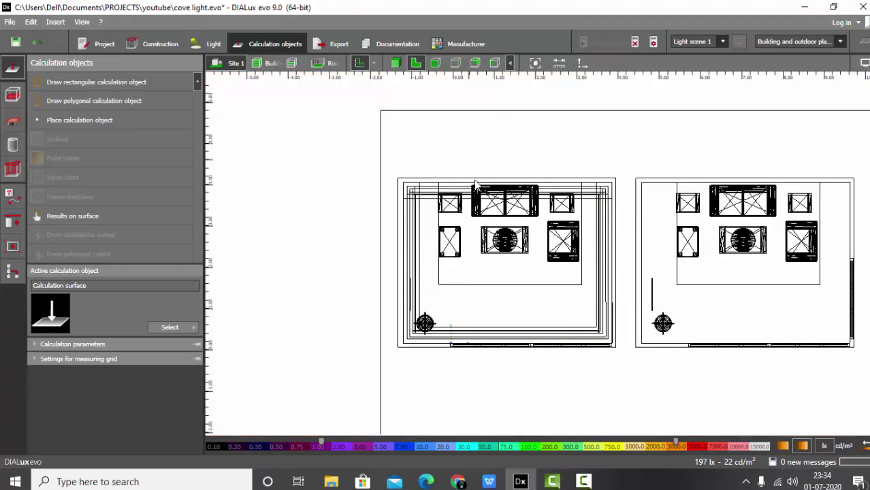
{"action": "left_click", "coordinate": [397, 64]}
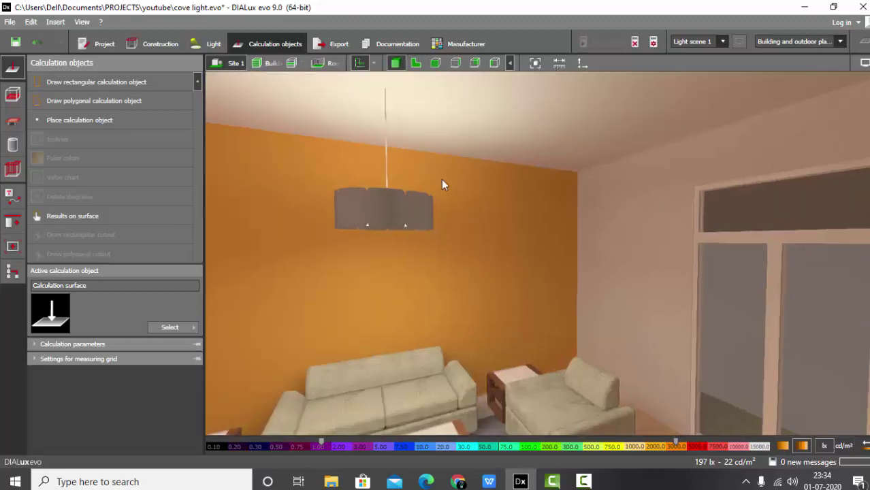
Step: Frame the first room's picture and sofa wall corner with its cove lighting in 3D and save it as a new view for export
{"action": "left_click_drag", "start_coordinate": [488, 229], "coordinate": [415, 292]}
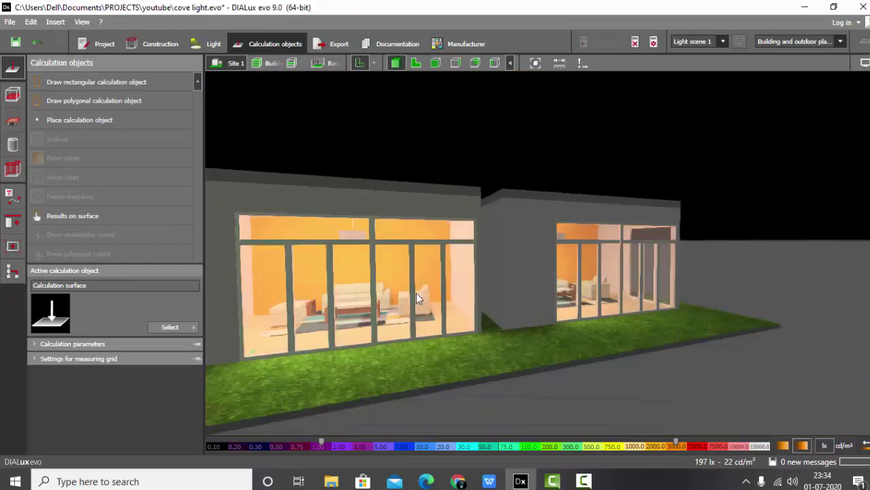
{"action": "scroll", "coordinate": [328, 241], "scroll_direction": "up", "scroll_amount": 5}
{"action": "mouse_move", "coordinate": [328, 241]}
{"action": "left_mouse_down"}
{"action": "mouse_move", "coordinate": [321, 270]}
{"action": "mouse_move", "coordinate": [249, 228]}
{"action": "mouse_move", "coordinate": [496, 194]}
{"action": "mouse_move", "coordinate": [472, 232]}
{"action": "mouse_move", "coordinate": [485, 239]}
{"action": "mouse_move", "coordinate": [370, 249]}
{"action": "mouse_move", "coordinate": [570, 215]}
{"action": "mouse_move", "coordinate": [530, 206]}
{"action": "left_mouse_up"}
{"action": "scroll", "coordinate": [529, 207], "scroll_direction": "down", "scroll_amount": 2}
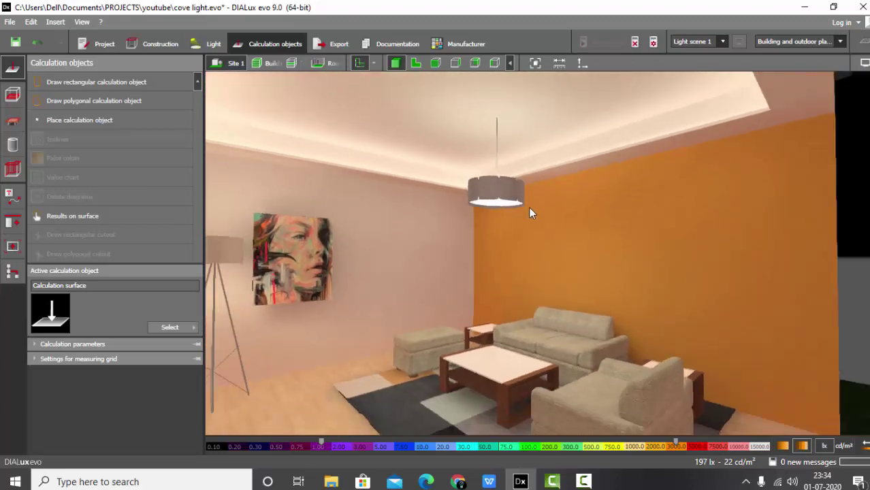
{"action": "scroll", "coordinate": [462, 214], "scroll_direction": "up", "scroll_amount": 1}
{"action": "right_click_drag", "start_coordinate": [454, 222], "coordinate": [450, 227]}
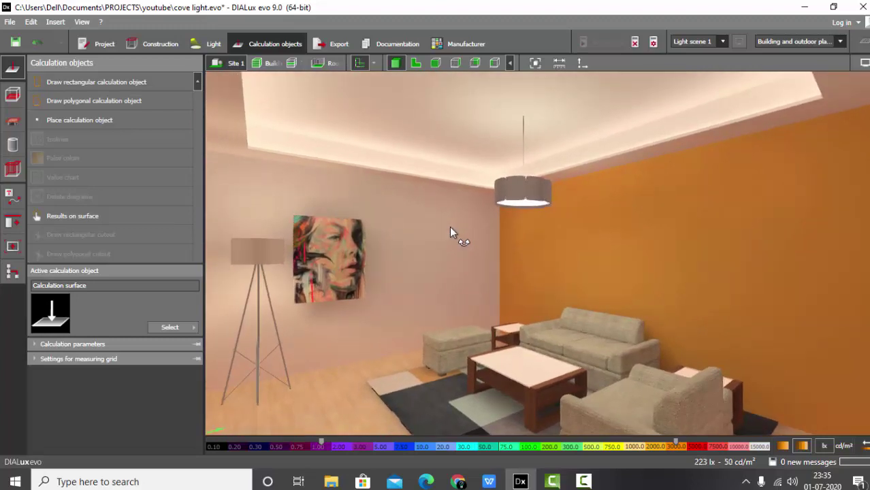
{"action": "left_click", "coordinate": [336, 46]}
{"action": "left_click", "coordinate": [14, 66]}
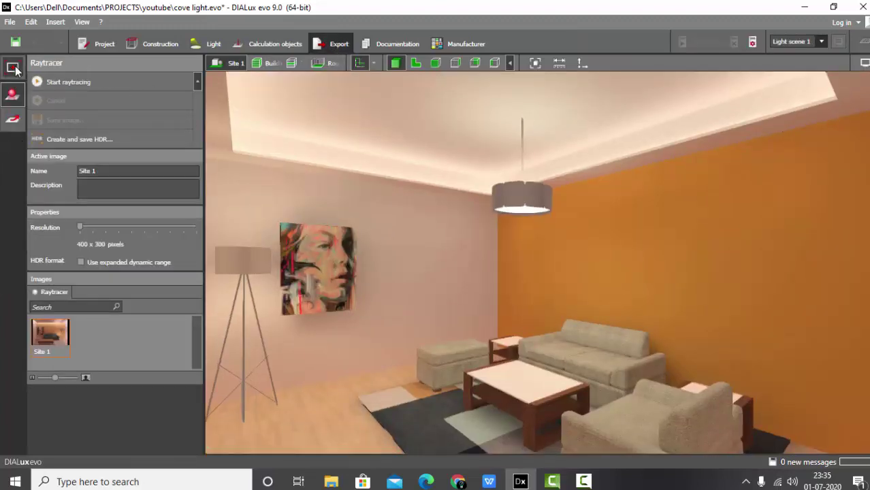
{"action": "left_click", "coordinate": [72, 81]}
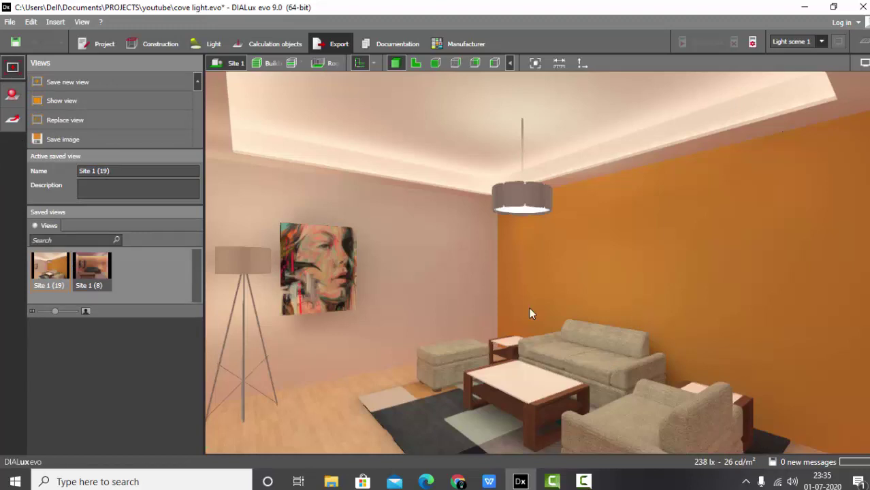
Step: Frame the second building from outside and delete the project's calculation results
{"action": "left_click", "coordinate": [536, 63]}
{"action": "right_click_drag", "start_coordinate": [526, 286], "coordinate": [604, 227]}
{"action": "scroll", "coordinate": [592, 253], "scroll_direction": "up", "scroll_amount": 4}
{"action": "right_click_drag", "start_coordinate": [500, 338], "coordinate": [520, 305]}
{"action": "left_click", "coordinate": [275, 45]}
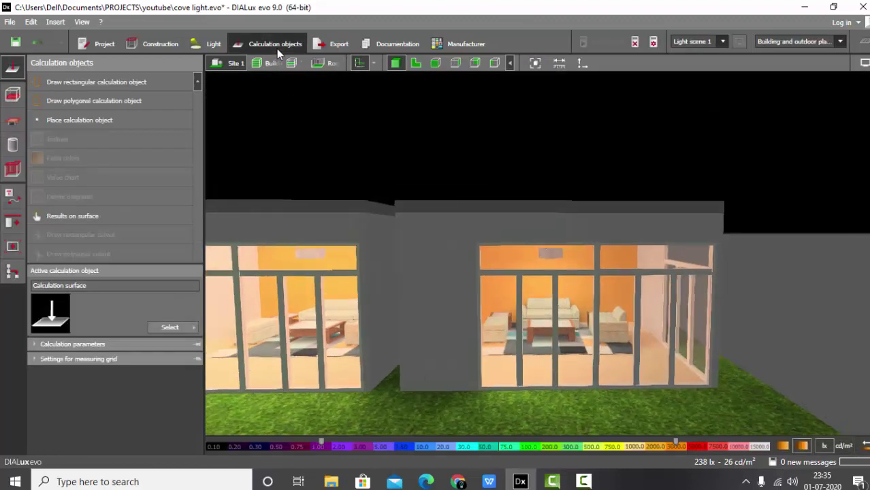
{"action": "left_click", "coordinate": [634, 42]}
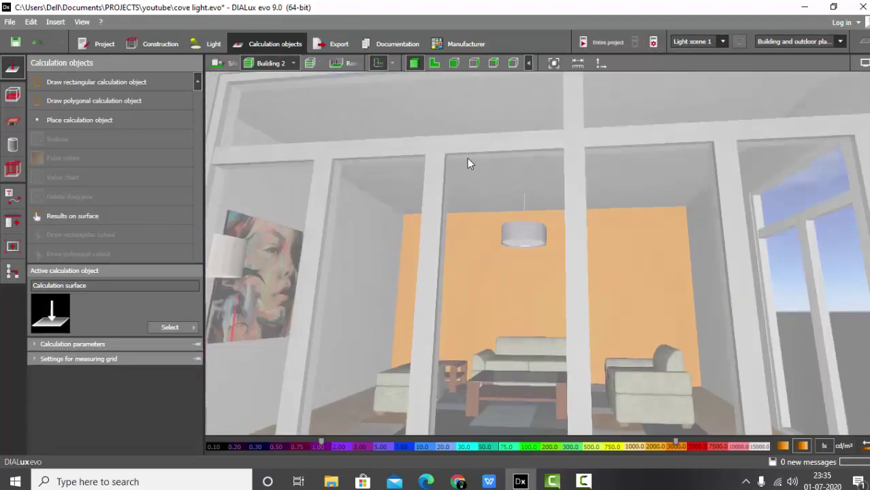
Step: Insert a suspended ceiling into the room of Building 2 and deselect it
{"action": "scroll", "coordinate": [466, 159], "scroll_direction": "up", "scroll_amount": 2}
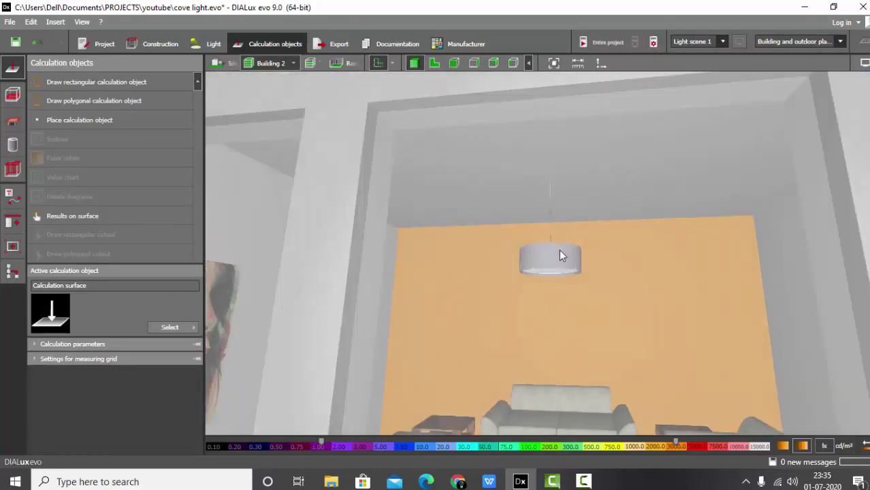
{"action": "right_click_drag", "start_coordinate": [559, 249], "coordinate": [237, 269]}
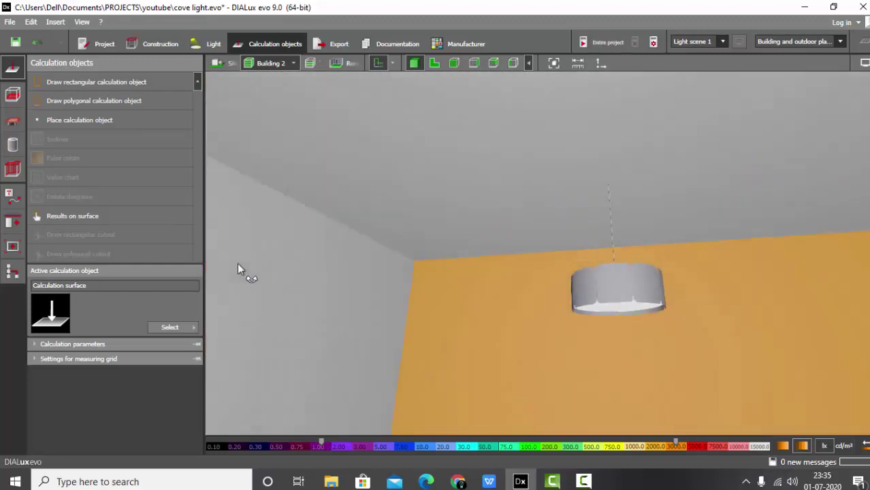
{"action": "left_click", "coordinate": [435, 64]}
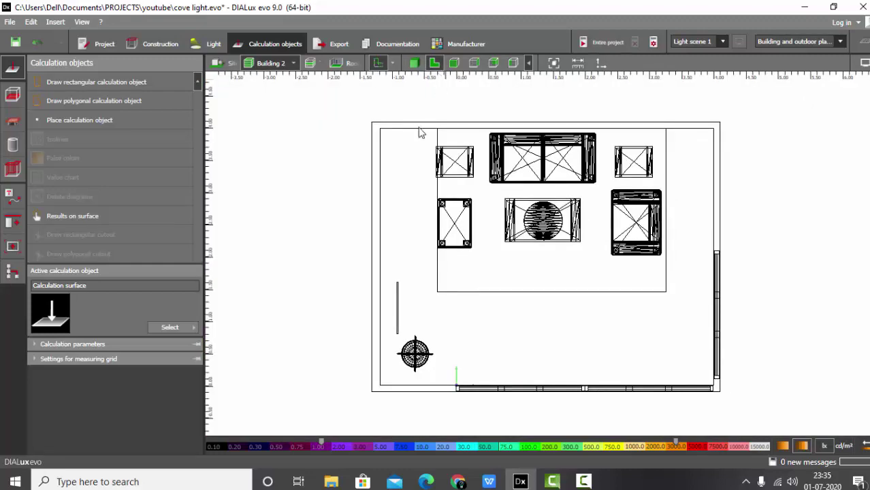
{"action": "left_click", "coordinate": [157, 45]}
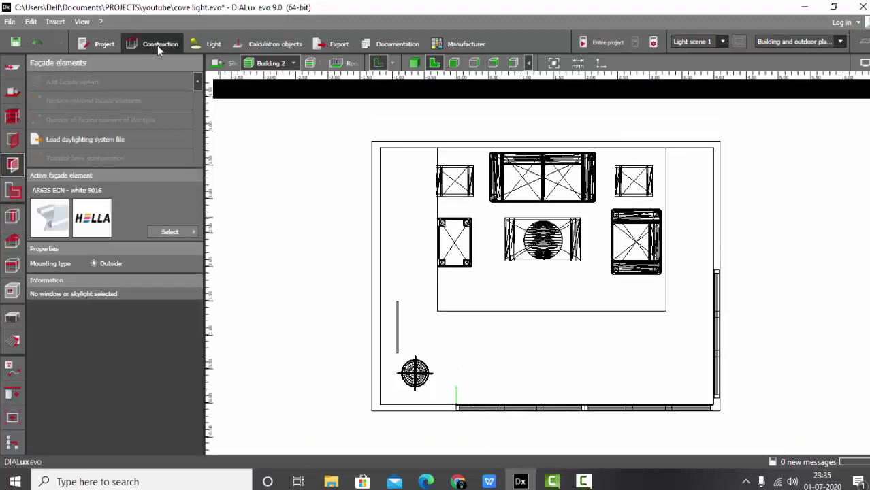
{"action": "left_click", "coordinate": [12, 267]}
{"action": "left_click", "coordinate": [311, 63]}
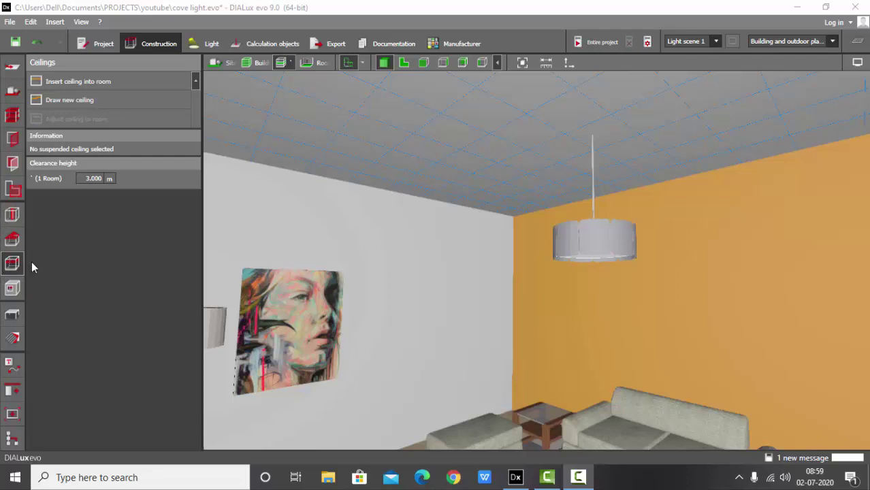
{"action": "left_click", "coordinate": [104, 81]}
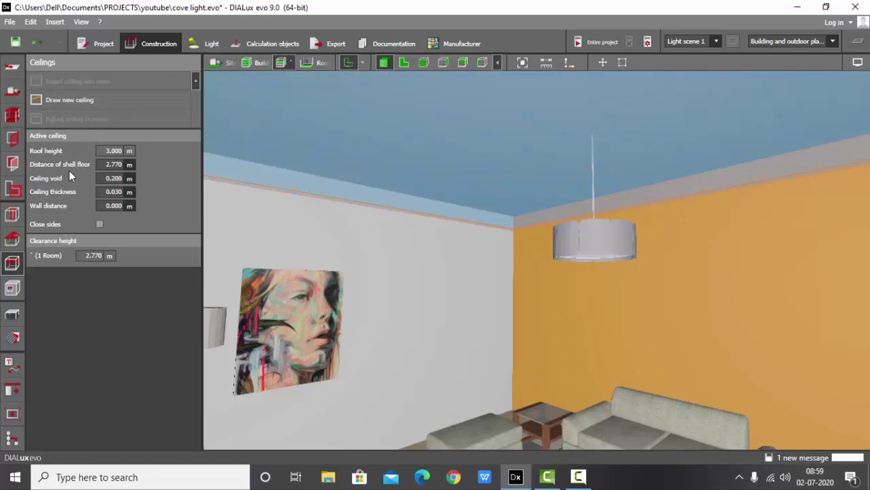
{"action": "left_click", "coordinate": [409, 257]}
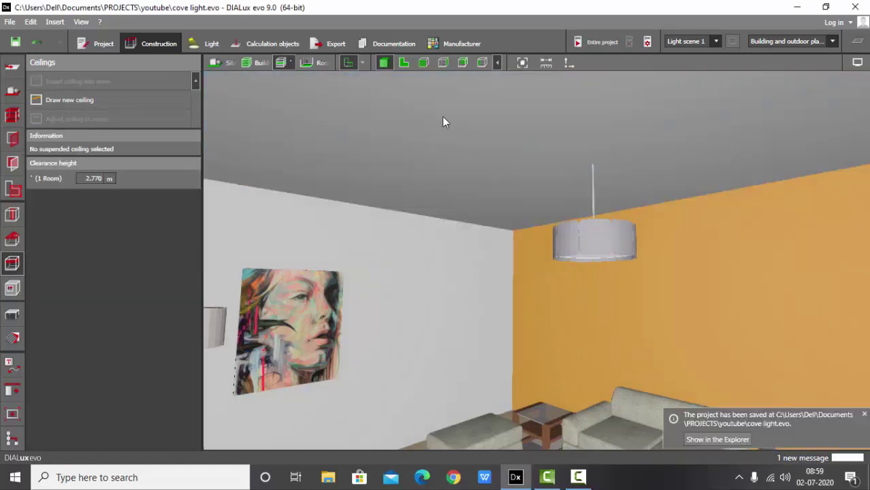
Step: Set the suspended ceiling's distance of shell floor to 2.8 m
{"action": "left_click", "coordinate": [441, 117]}
{"action": "left_click", "coordinate": [114, 164]}
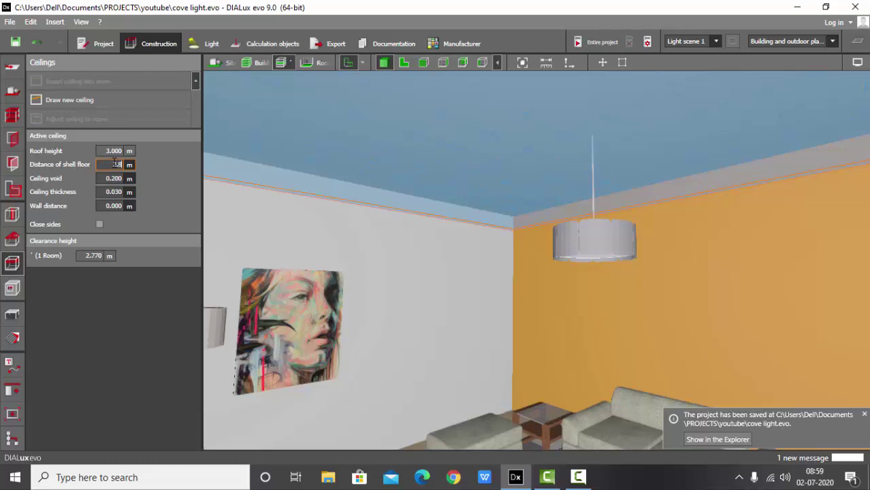
{"action": "type", "text": "2.8"}
{"action": "key", "text": "Return"}
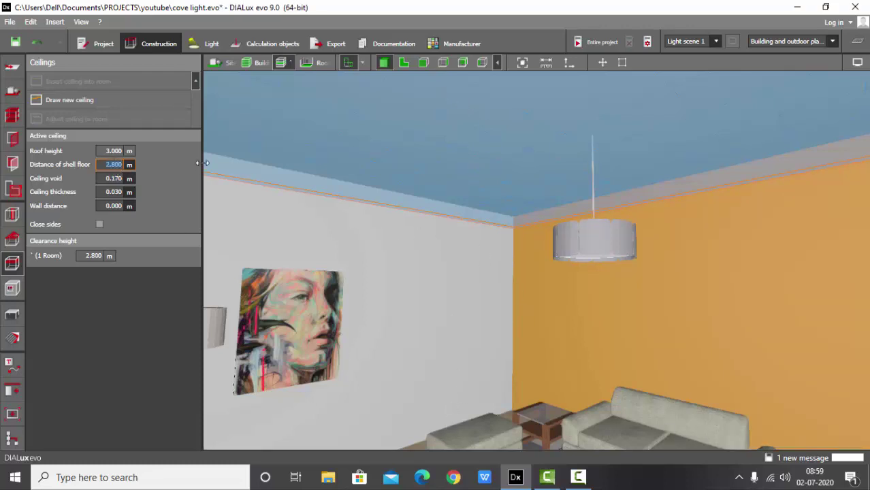
{"action": "left_click", "coordinate": [413, 247]}
{"action": "mouse_move", "coordinate": [414, 249]}
{"action": "left_mouse_down"}
{"action": "mouse_move", "coordinate": [458, 243]}
{"action": "mouse_move", "coordinate": [405, 242]}
{"action": "mouse_move", "coordinate": [407, 221]}
{"action": "mouse_move", "coordinate": [410, 245]}
{"action": "mouse_move", "coordinate": [541, 243]}
{"action": "mouse_move", "coordinate": [473, 170]}
{"action": "mouse_move", "coordinate": [554, 260]}
{"action": "mouse_move", "coordinate": [576, 258]}
{"action": "mouse_move", "coordinate": [576, 245]}
{"action": "mouse_move", "coordinate": [558, 270]}
{"action": "mouse_move", "coordinate": [561, 284]}
{"action": "mouse_move", "coordinate": [384, 233]}
{"action": "mouse_move", "coordinate": [282, 249]}
{"action": "mouse_move", "coordinate": [326, 269]}
{"action": "mouse_move", "coordinate": [316, 282]}
{"action": "left_mouse_up"}
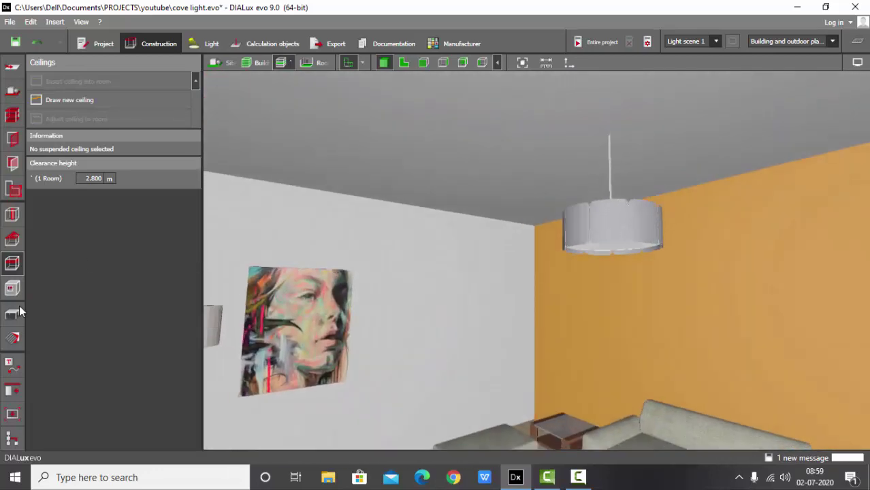
Step: Draw a rectangular cutout of about 1.96 by 2.65 m in the suspended ceiling
{"action": "left_click", "coordinate": [12, 288]}
{"action": "left_click_drag", "start_coordinate": [375, 226], "coordinate": [458, 256]}
{"action": "left_click", "coordinate": [94, 85]}
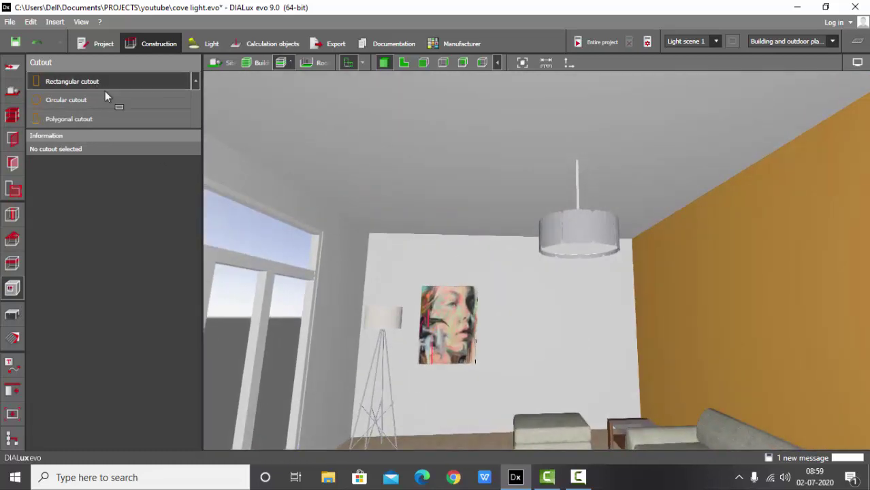
{"action": "left_click", "coordinate": [294, 92]}
{"action": "left_click", "coordinate": [379, 206]}
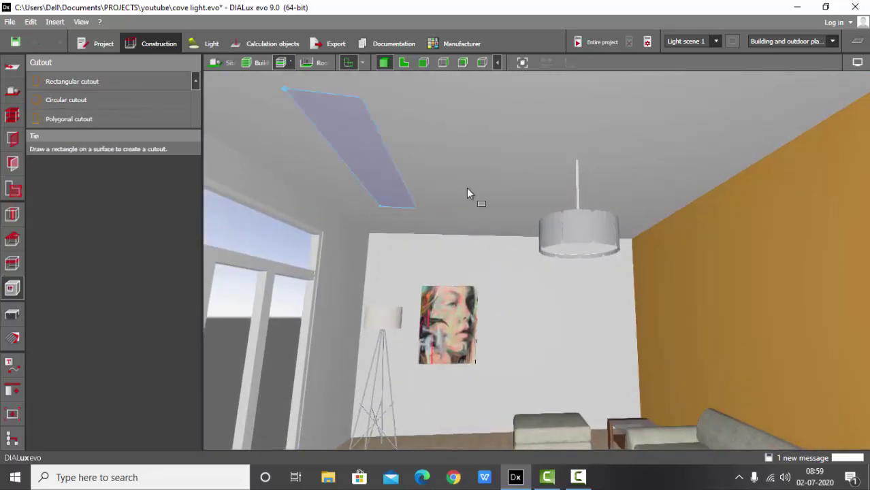
{"action": "left_click", "coordinate": [656, 180]}
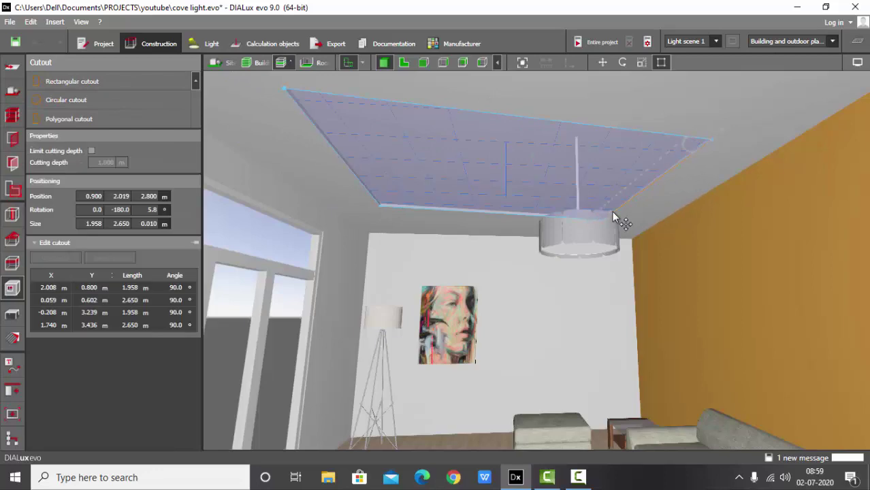
Step: In the floor plan, move the cutout's two picture-wall corners to X -0.785 m, at Y 3.6 m and Y 0.4 m
{"action": "left_click", "coordinate": [403, 65]}
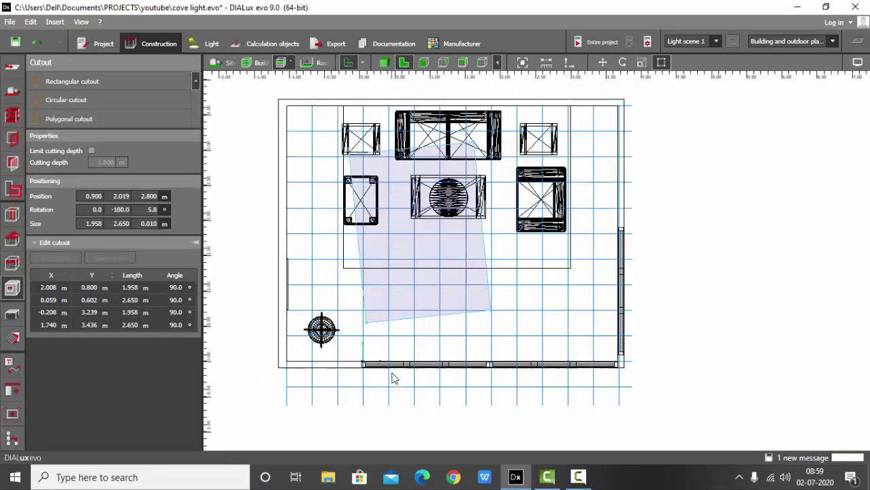
{"action": "left_click_drag", "start_coordinate": [361, 203], "coordinate": [320, 176]}
{"action": "scroll", "coordinate": [310, 136], "scroll_direction": "down", "scroll_amount": 2}
{"action": "scroll", "coordinate": [326, 255], "scroll_direction": "up", "scroll_amount": 3}
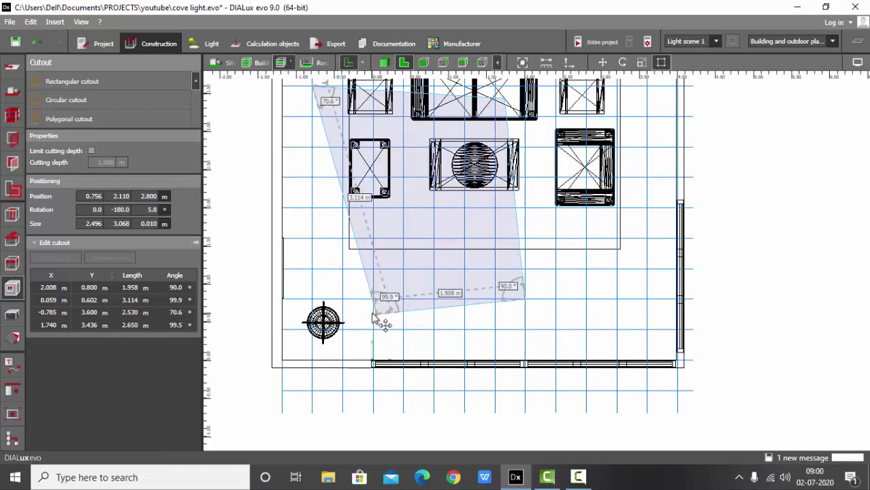
{"action": "left_click_drag", "start_coordinate": [381, 323], "coordinate": [321, 326]}
{"action": "scroll", "coordinate": [501, 307], "scroll_direction": "down", "scroll_amount": 2}
{"action": "scroll", "coordinate": [422, 331], "scroll_direction": "up", "scroll_amount": 1}
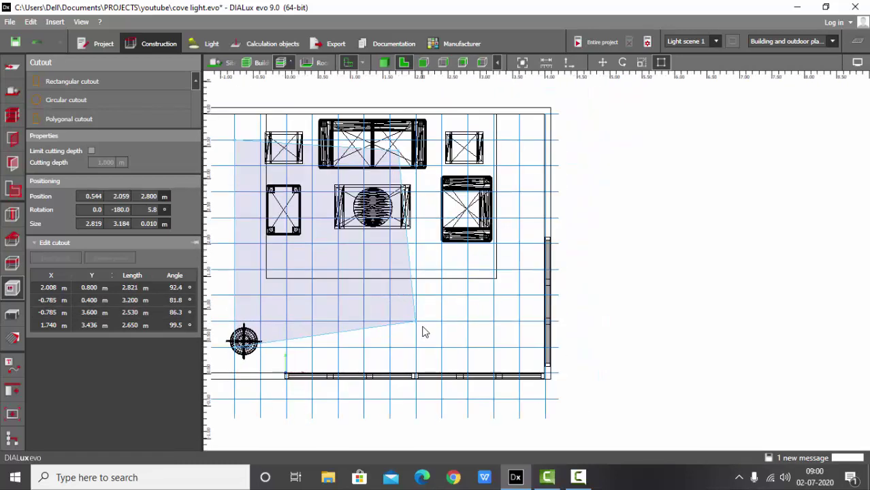
Step: Move the cutout's two remaining corners to X 3.615 m, at Y 0.4 m and Y 3.6 m, and deselect the cutout
{"action": "left_click_drag", "start_coordinate": [423, 331], "coordinate": [528, 361]}
{"action": "scroll", "coordinate": [415, 116], "scroll_direction": "down", "scroll_amount": 1}
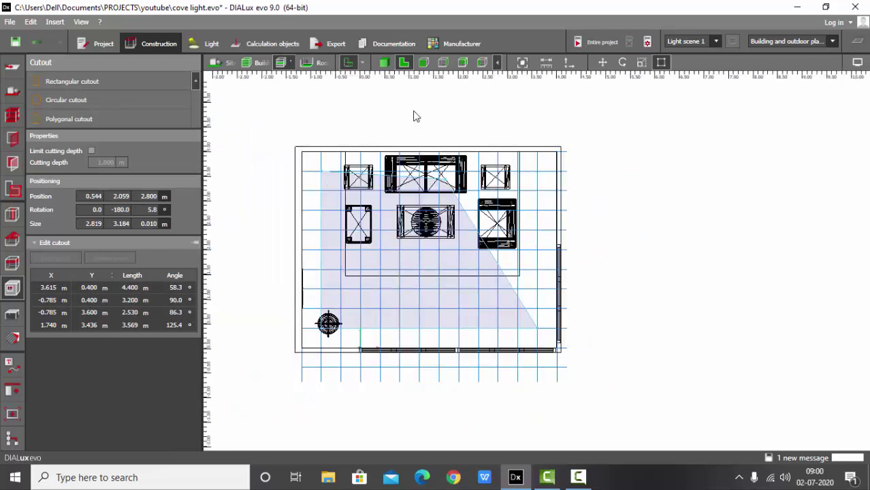
{"action": "scroll", "coordinate": [416, 116], "scroll_direction": "up", "scroll_amount": 2}
{"action": "left_click_drag", "start_coordinate": [459, 202], "coordinate": [586, 195]}
{"action": "scroll", "coordinate": [486, 113], "scroll_direction": "down", "scroll_amount": 1}
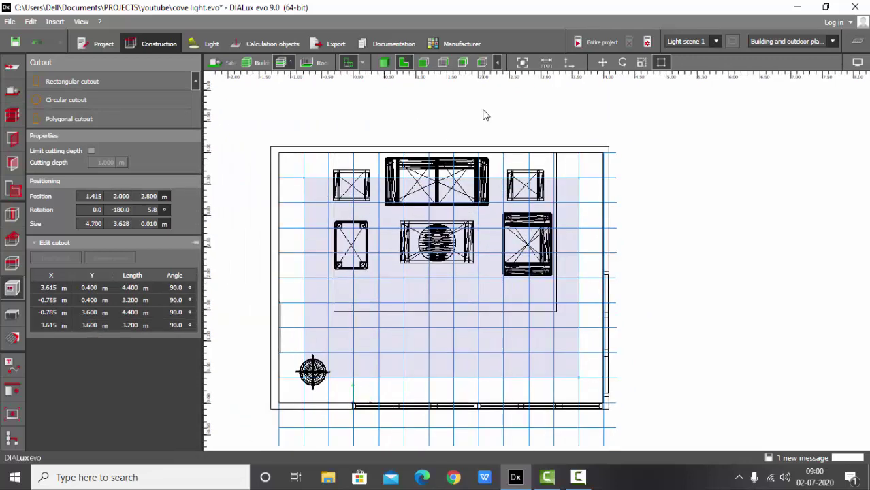
{"action": "scroll", "coordinate": [471, 110], "scroll_direction": "down", "scroll_amount": 1}
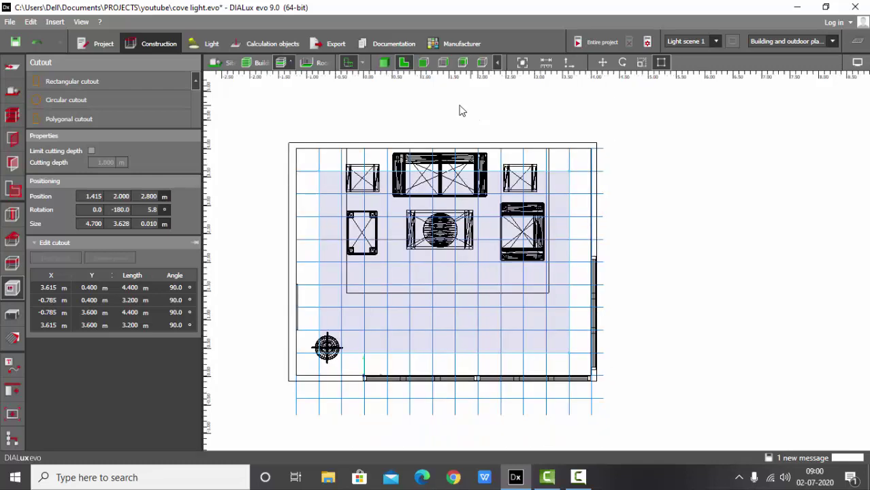
{"action": "scroll", "coordinate": [399, 109], "scroll_direction": "up", "scroll_amount": 1}
{"action": "left_click", "coordinate": [337, 110]}
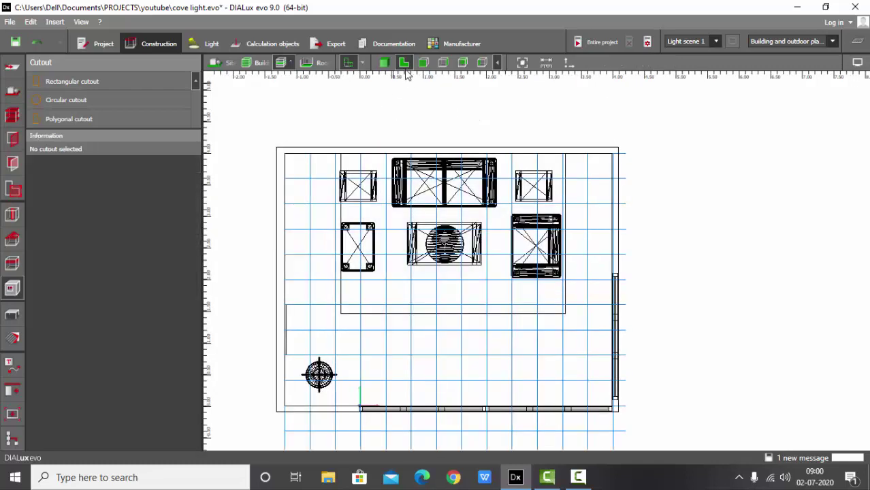
Step: Examine the ceiling cutout's edges from below in 3D, with the furniture and object tools open
{"action": "left_click", "coordinate": [384, 63]}
{"action": "mouse_move", "coordinate": [378, 177]}
{"action": "right_mouse_down"}
{"action": "mouse_move", "coordinate": [416, 181]}
{"action": "mouse_move", "coordinate": [379, 172]}
{"action": "right_mouse_up"}
{"action": "left_click_drag", "start_coordinate": [379, 179], "coordinate": [207, 226]}
{"action": "left_click", "coordinate": [12, 314]}
{"action": "left_click_drag", "start_coordinate": [433, 178], "coordinate": [386, 264]}
{"action": "right_click_drag", "start_coordinate": [404, 273], "coordinate": [344, 244]}
{"action": "right_click_drag", "start_coordinate": [436, 273], "coordinate": [448, 245]}
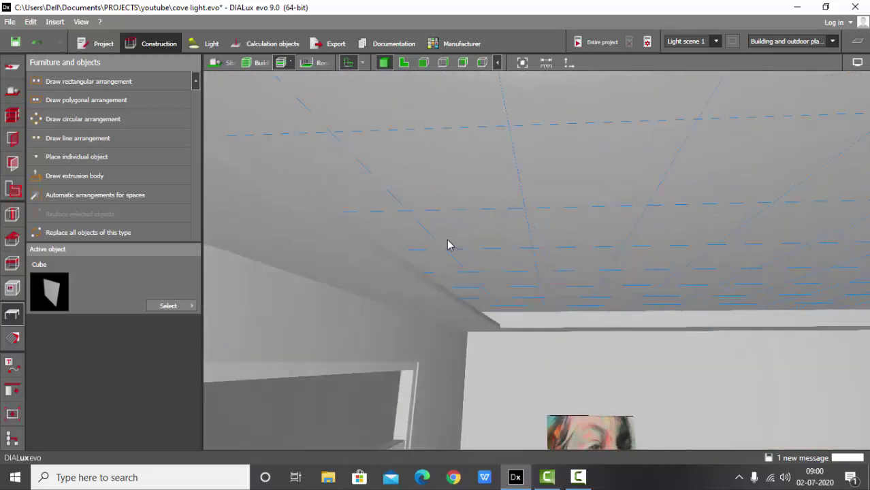
Step: Set the suspended ceiling's thickness to 0.2 m and deselect the ceiling
{"action": "left_click", "coordinate": [362, 273]}
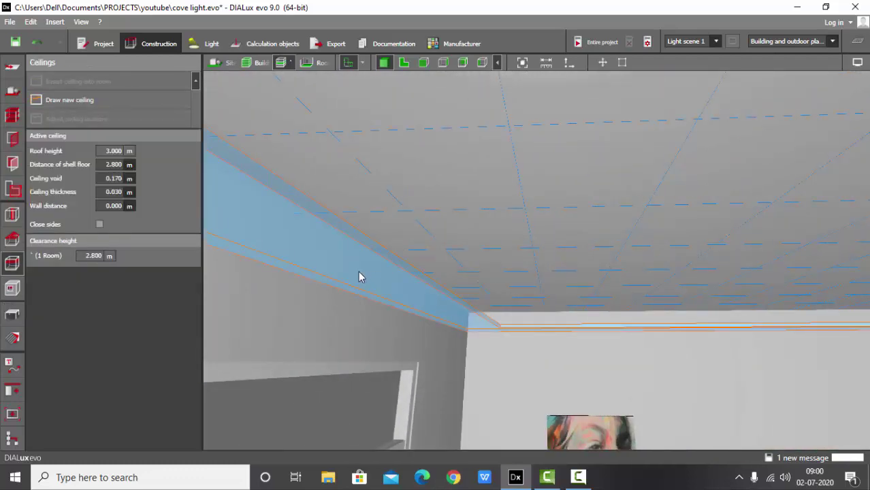
{"action": "left_click", "coordinate": [109, 193]}
{"action": "type", "text": ".2"}
{"action": "key", "text": "Return"}
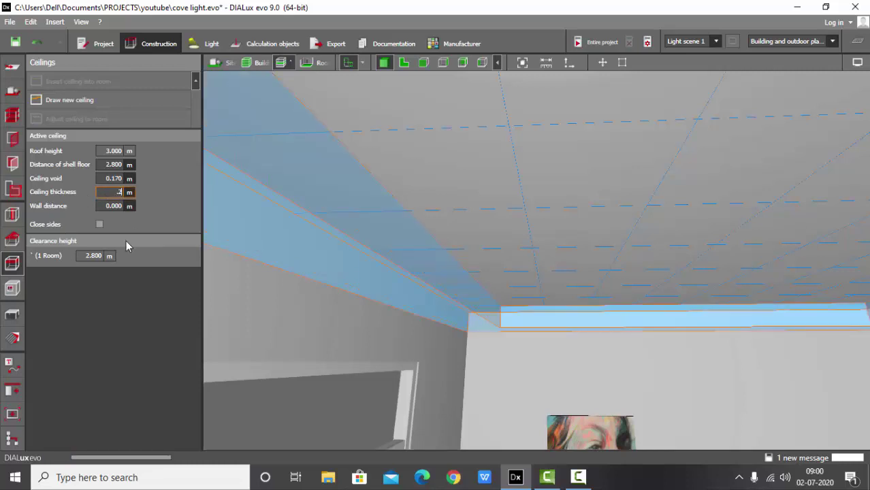
{"action": "scroll", "coordinate": [299, 183], "scroll_direction": "down", "scroll_amount": 1}
{"action": "right_click_drag", "start_coordinate": [361, 250], "coordinate": [389, 236]}
{"action": "left_click", "coordinate": [454, 407]}
{"action": "scroll", "coordinate": [295, 219], "scroll_direction": "down", "scroll_amount": 2}
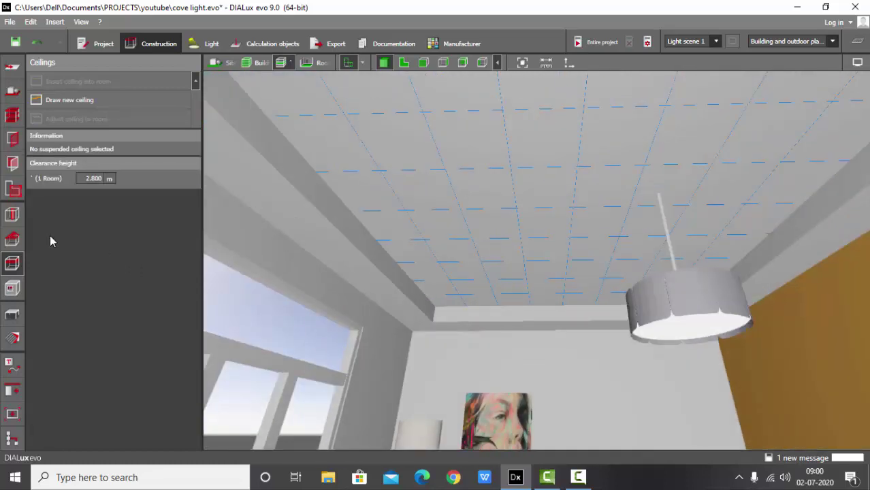
Step: Limit the suspended ceiling cutout's cutting depth to 0.1 m
{"action": "left_click", "coordinate": [12, 288]}
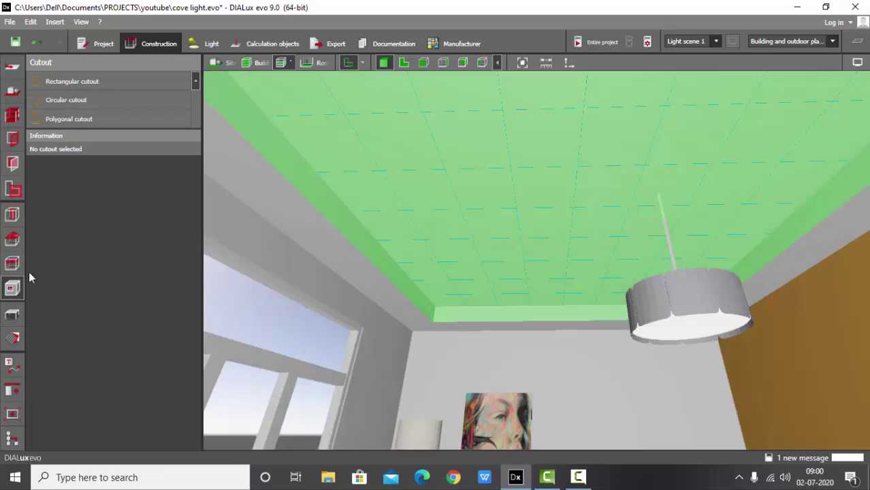
{"action": "left_click", "coordinate": [570, 179]}
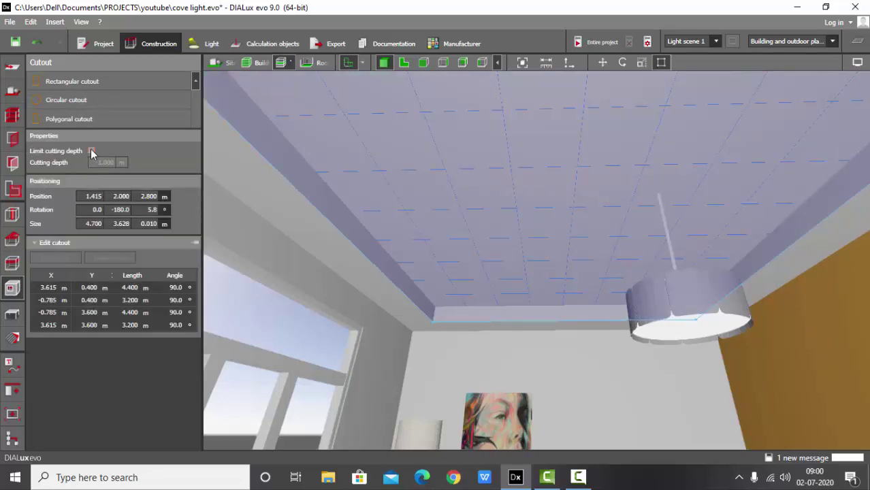
{"action": "left_click", "coordinate": [92, 151]}
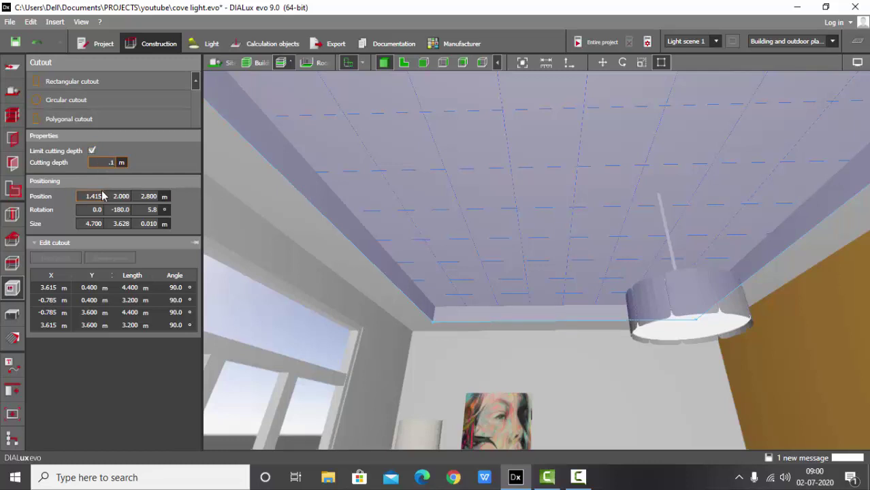
{"action": "type", "text": ".1"}
{"action": "key", "text": "Return"}
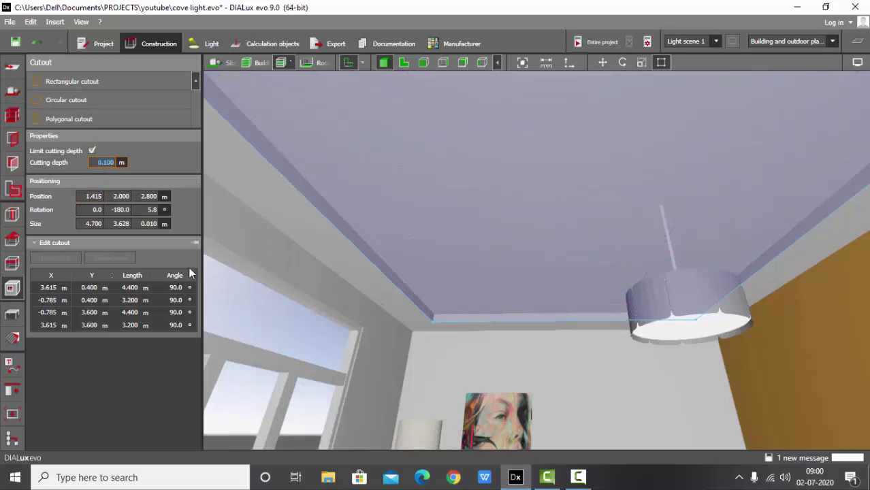
Step: Draw a rectangular cutout of about 1.67 by 1.08 m on the recessed ceiling surface inside the existing cutout
{"action": "left_click", "coordinate": [12, 314]}
{"action": "scroll", "coordinate": [368, 280], "scroll_direction": "up", "scroll_amount": 2}
{"action": "right_click_drag", "start_coordinate": [368, 280], "coordinate": [225, 310]}
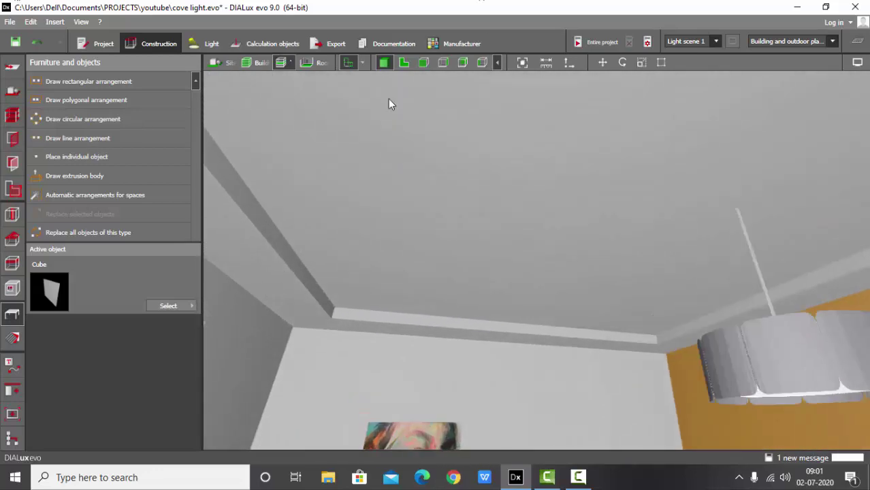
{"action": "right_click_drag", "start_coordinate": [388, 103], "coordinate": [329, 253]}
{"action": "left_click", "coordinate": [13, 289]}
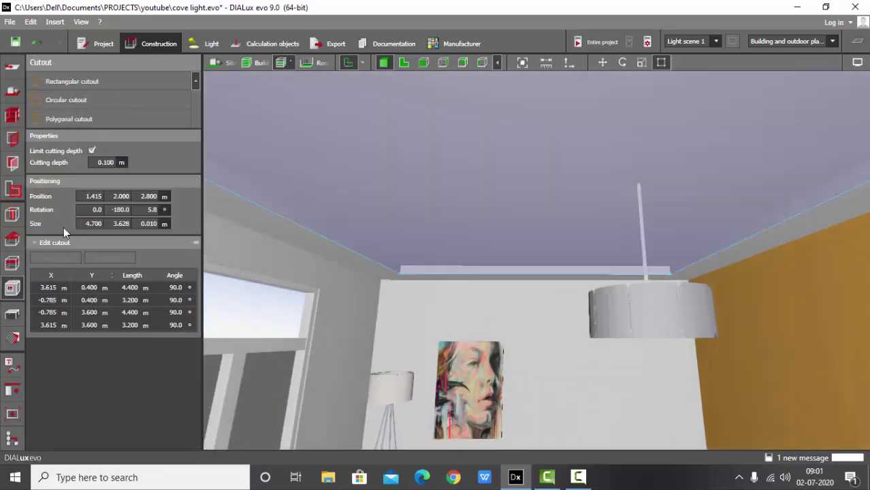
{"action": "left_click", "coordinate": [82, 82]}
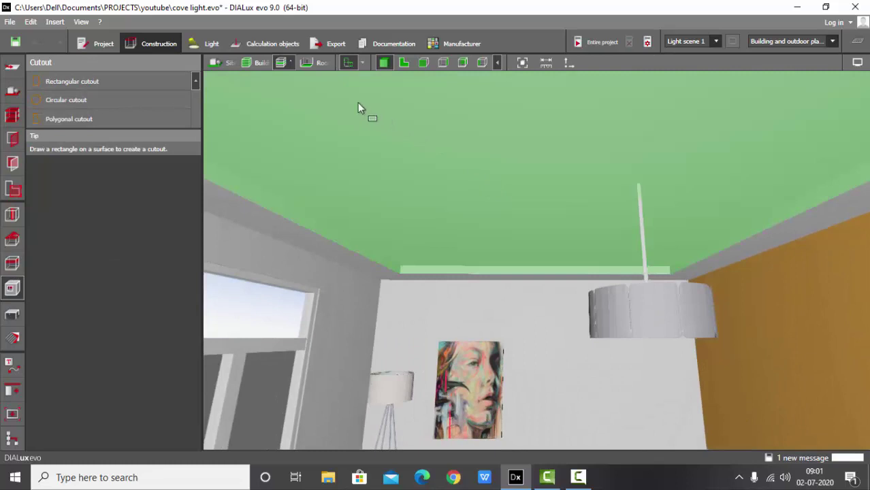
{"action": "left_click", "coordinate": [357, 103]}
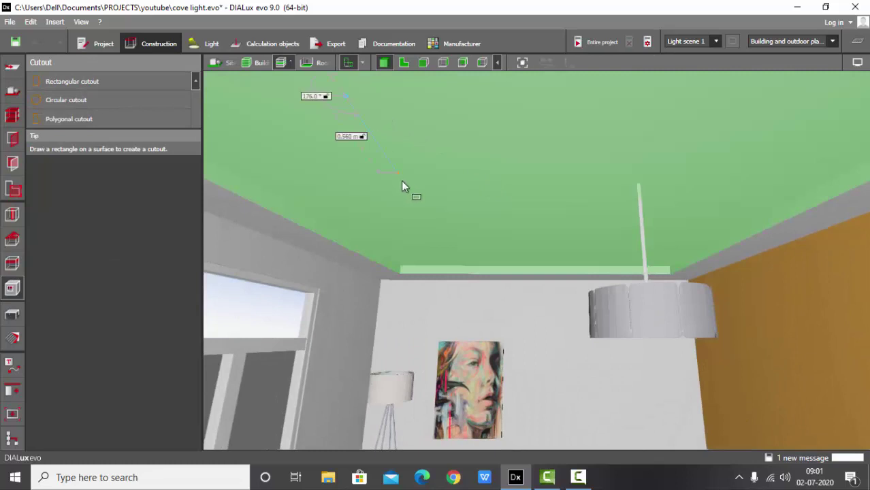
{"action": "left_click", "coordinate": [562, 221]}
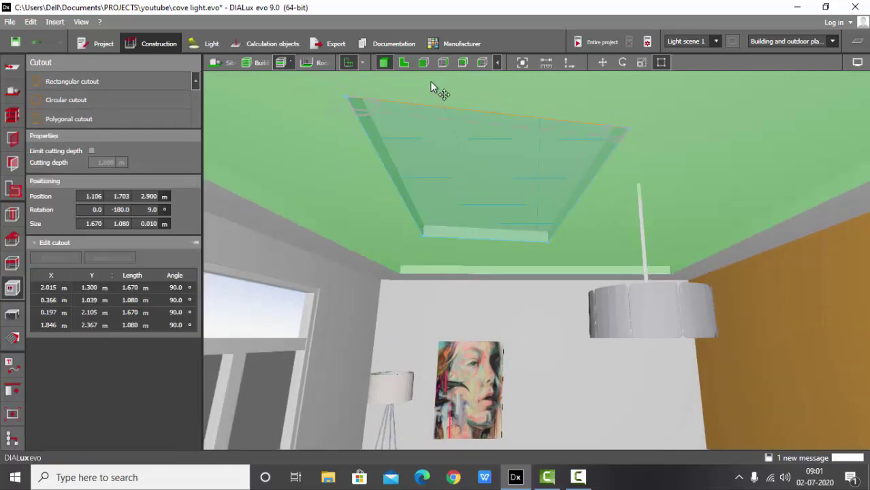
Step: In the floor plan, move the new cutout's two picture-wall corners to about X -0.857 m, at Y 3.6 m and Y 0.318 m
{"action": "left_click", "coordinate": [402, 61]}
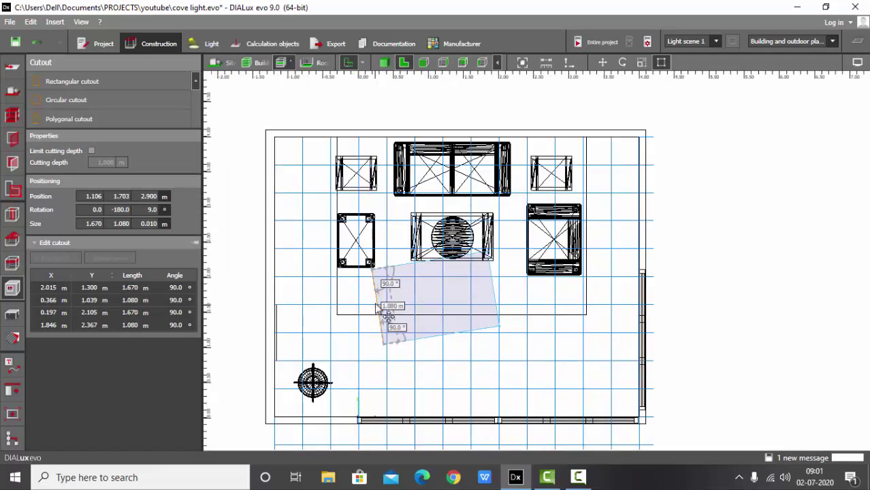
{"action": "left_click_drag", "start_coordinate": [374, 269], "coordinate": [302, 162]}
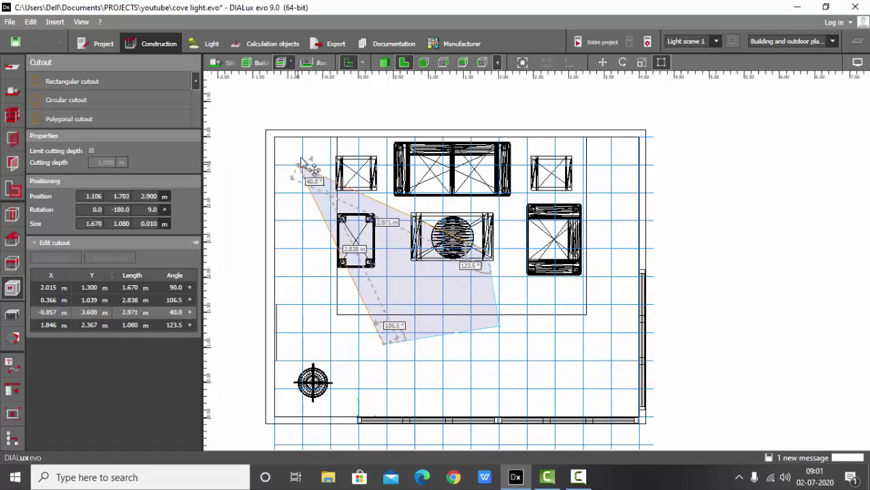
{"action": "scroll", "coordinate": [304, 136], "scroll_direction": "down", "scroll_amount": 3}
{"action": "scroll", "coordinate": [346, 329], "scroll_direction": "up", "scroll_amount": 5}
{"action": "left_click_drag", "start_coordinate": [376, 264], "coordinate": [267, 327]}
{"action": "scroll", "coordinate": [401, 346], "scroll_direction": "down", "scroll_amount": 3}
{"action": "scroll", "coordinate": [495, 264], "scroll_direction": "up", "scroll_amount": 3}
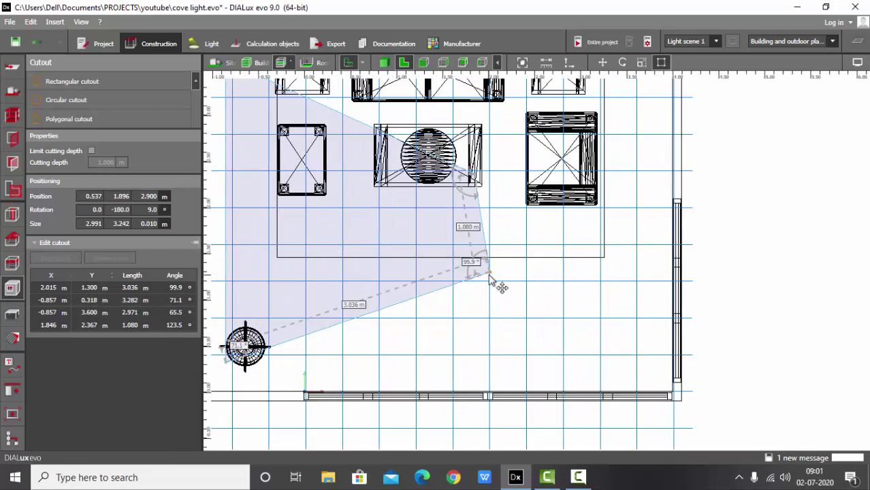
Step: Move the new cutout's two remaining corners to about X 3.7 m, at Y 0.276 m and Y 3.689 m
{"action": "left_click_drag", "start_coordinate": [489, 276], "coordinate": [647, 368]}
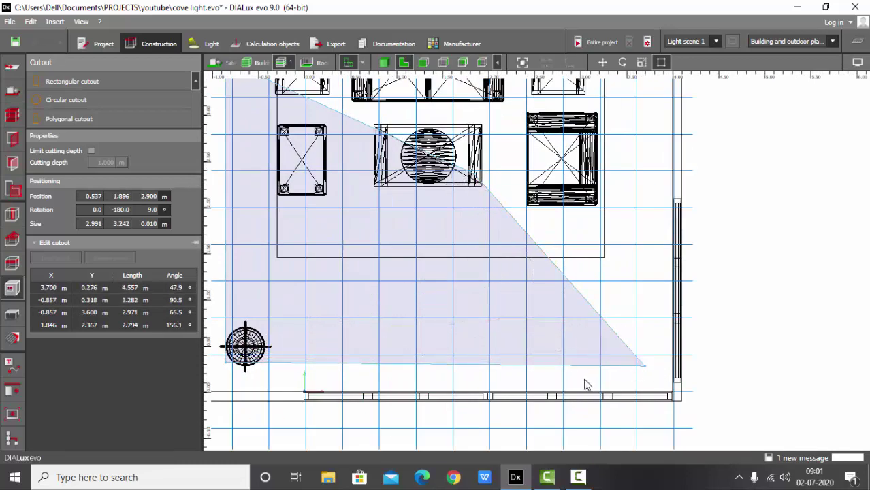
{"action": "scroll", "coordinate": [585, 379], "scroll_direction": "down", "scroll_amount": 3}
{"action": "scroll", "coordinate": [559, 244], "scroll_direction": "up", "scroll_amount": 3}
{"action": "left_click_drag", "start_coordinate": [496, 270], "coordinate": [659, 158]}
{"action": "scroll", "coordinate": [643, 188], "scroll_direction": "down", "scroll_amount": 1}
{"action": "scroll", "coordinate": [328, 146], "scroll_direction": "up", "scroll_amount": 3}
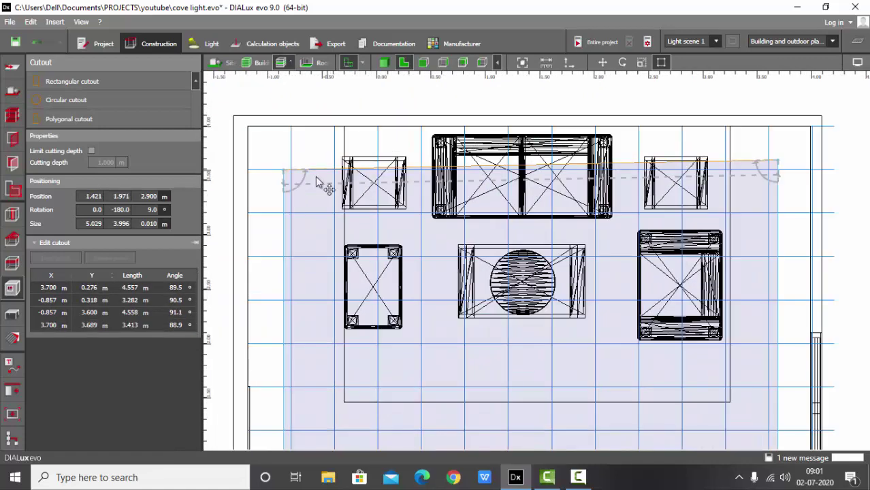
Step: Nudge the new cutout's picture-wall corner on the sofa side to about Y 3.673 m to straighten that edge
{"action": "left_click_drag", "start_coordinate": [282, 170], "coordinate": [283, 168]}
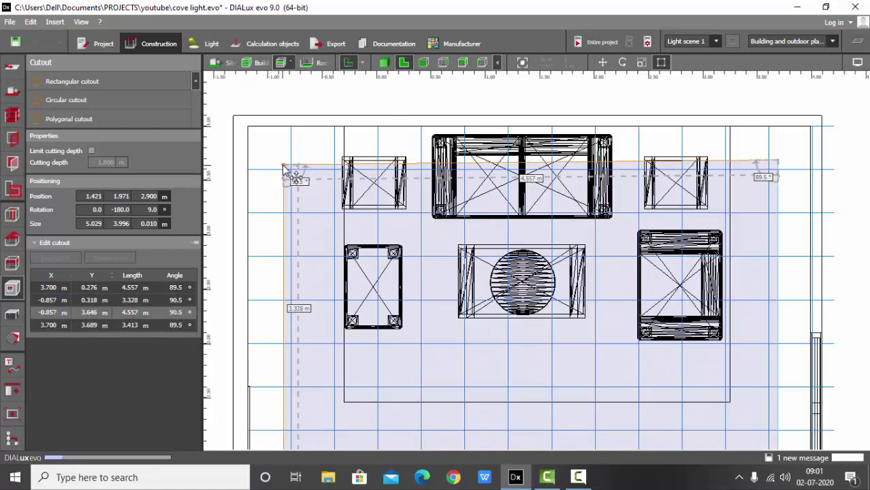
{"action": "scroll", "coordinate": [260, 202], "scroll_direction": "up", "scroll_amount": 2}
{"action": "scroll", "coordinate": [304, 193], "scroll_direction": "up", "scroll_amount": 2}
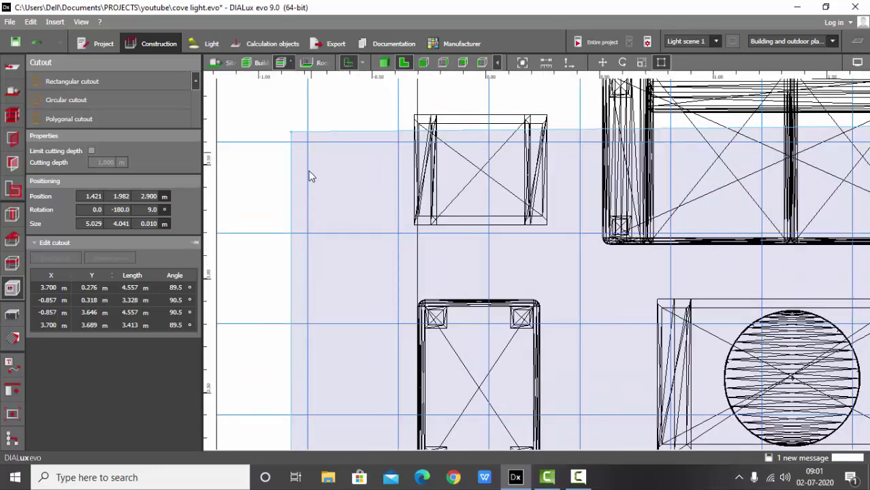
{"action": "scroll", "coordinate": [306, 147], "scroll_direction": "up", "scroll_amount": 2}
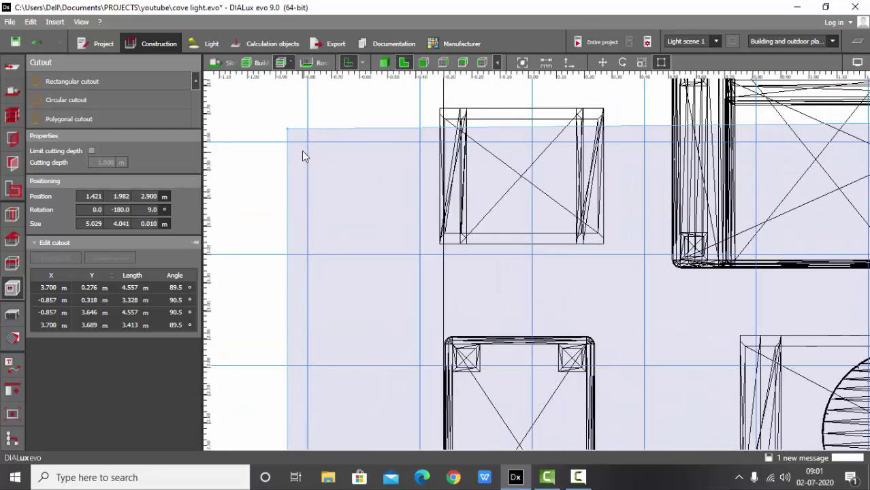
{"action": "left_click_drag", "start_coordinate": [295, 136], "coordinate": [286, 122]}
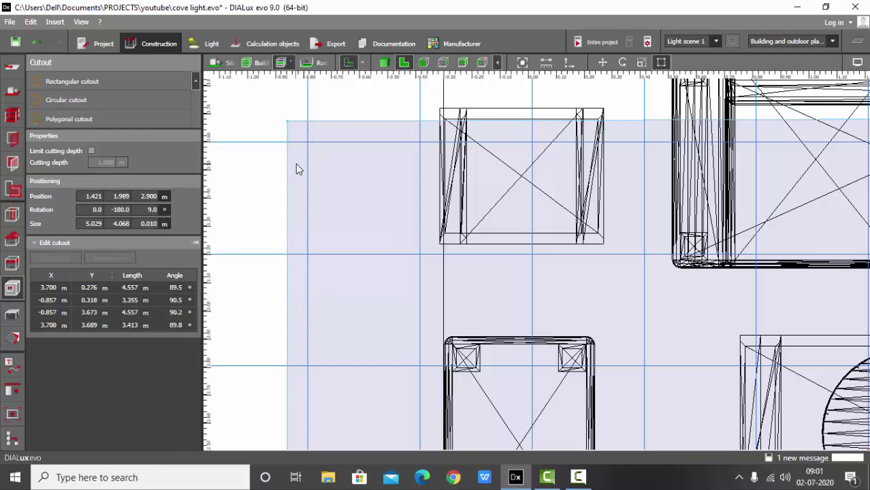
Step: In 3D, limit the new cutout's cutting depth to 0.4 m and switch to the furniture and object tools
{"action": "left_click", "coordinate": [383, 62]}
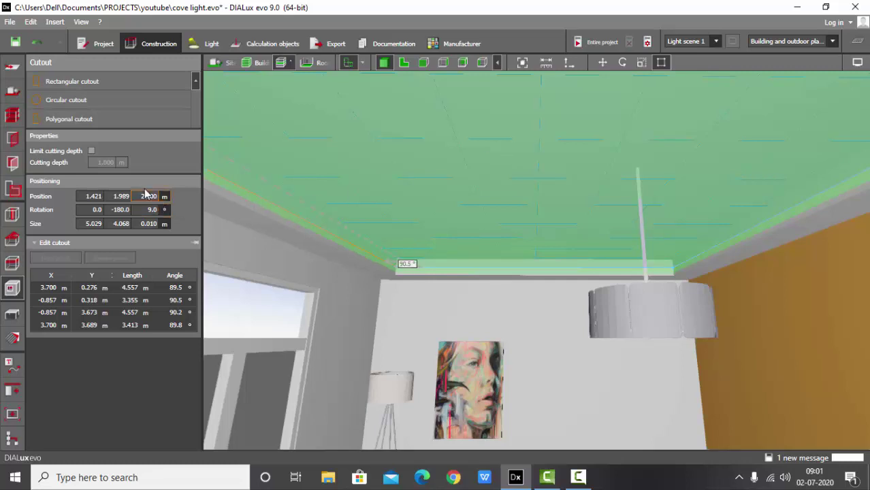
{"action": "left_click", "coordinate": [92, 151]}
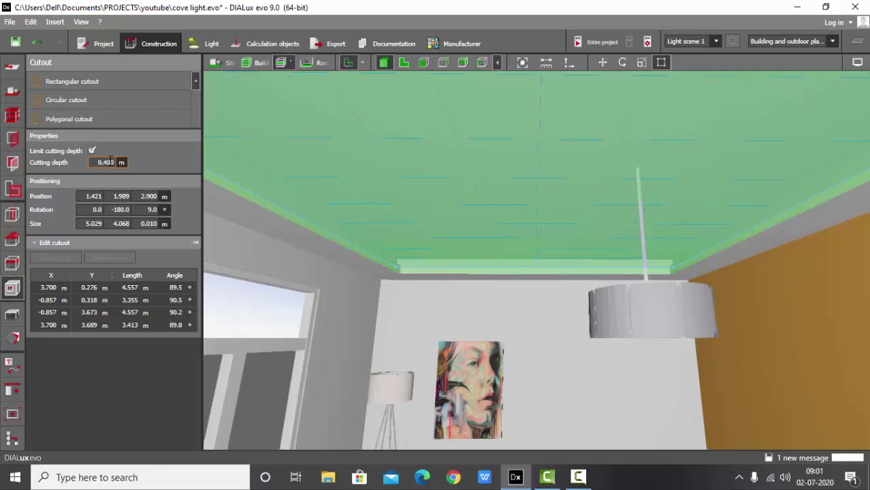
{"action": "left_click", "coordinate": [15, 314]}
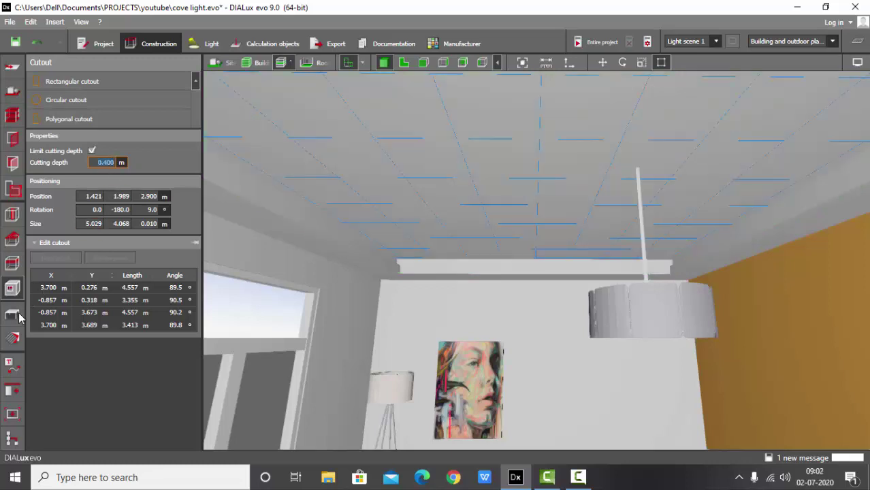
Step: Examine the stepped cove edge between the two ceiling cutouts from below in 3D and in the front view
{"action": "scroll", "coordinate": [436, 231], "scroll_direction": "up", "scroll_amount": 5}
{"action": "scroll", "coordinate": [430, 235], "scroll_direction": "down", "scroll_amount": 4}
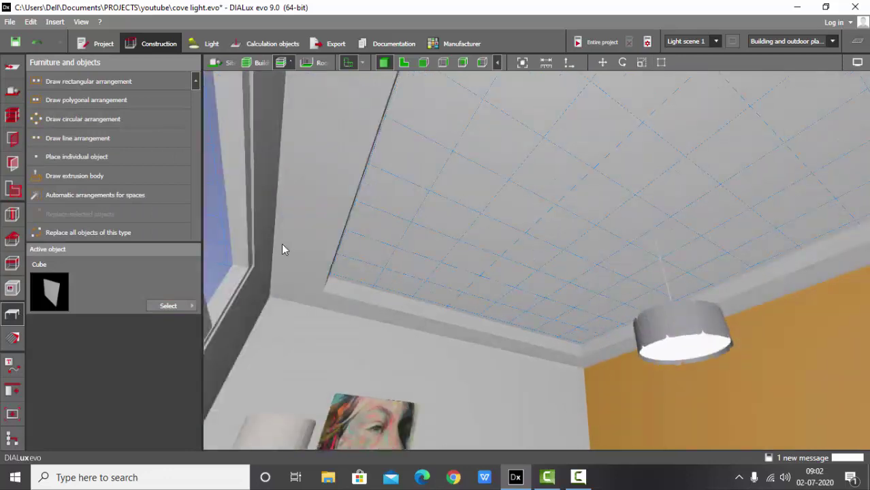
{"action": "scroll", "coordinate": [281, 243], "scroll_direction": "up", "scroll_amount": 2}
{"action": "right_click_drag", "start_coordinate": [282, 244], "coordinate": [339, 276]}
{"action": "scroll", "coordinate": [339, 275], "scroll_direction": "up", "scroll_amount": 1}
{"action": "mouse_move", "coordinate": [341, 280]}
{"action": "middle_mouse_down"}
{"action": "mouse_move", "coordinate": [314, 273]}
{"action": "mouse_move", "coordinate": [324, 280]}
{"action": "mouse_move", "coordinate": [493, 167]}
{"action": "mouse_move", "coordinate": [398, 266]}
{"action": "mouse_move", "coordinate": [410, 258]}
{"action": "mouse_move", "coordinate": [481, 273]}
{"action": "mouse_move", "coordinate": [533, 330]}
{"action": "middle_mouse_up"}
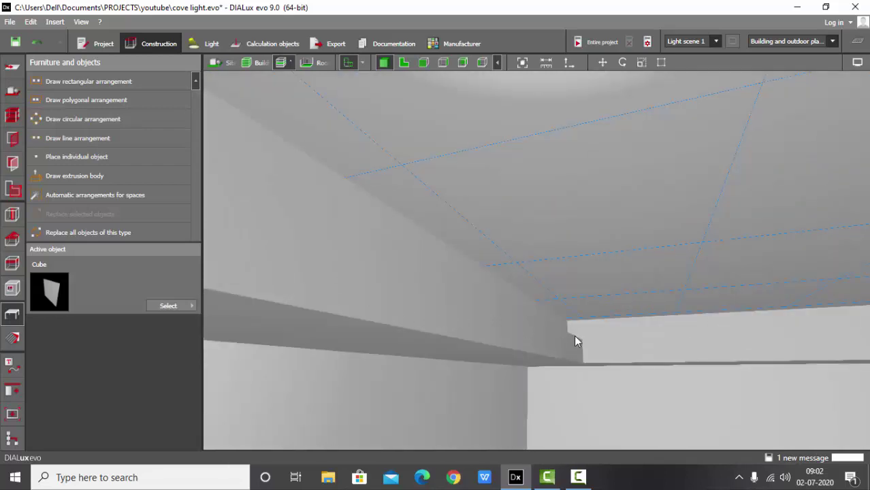
{"action": "left_click", "coordinate": [423, 62]}
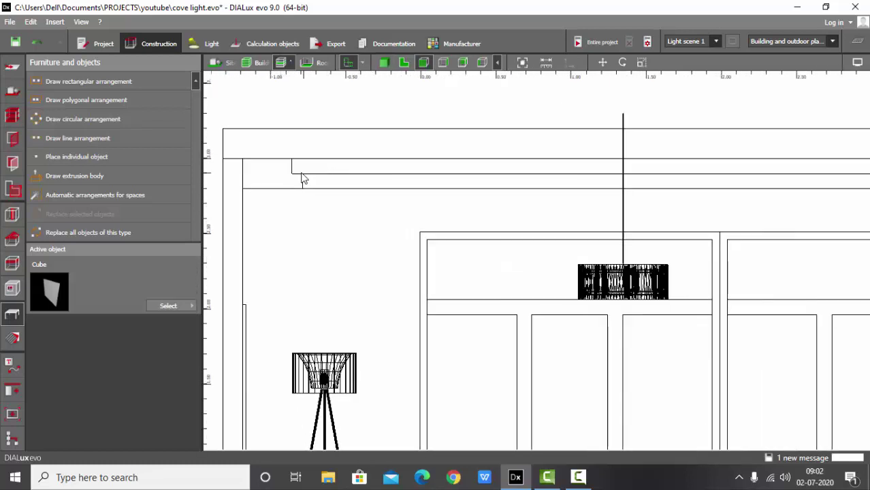
{"action": "scroll", "coordinate": [294, 178], "scroll_direction": "up", "scroll_amount": 5}
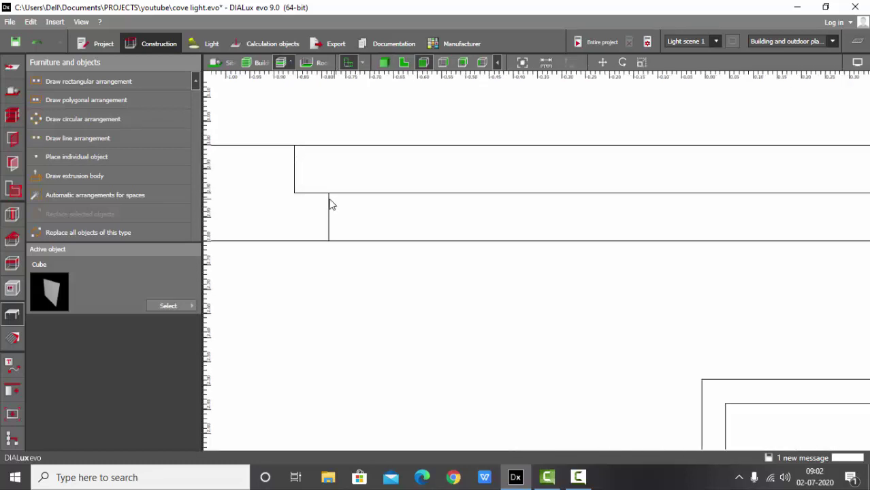
{"action": "scroll", "coordinate": [285, 172], "scroll_direction": "up", "scroll_amount": 2}
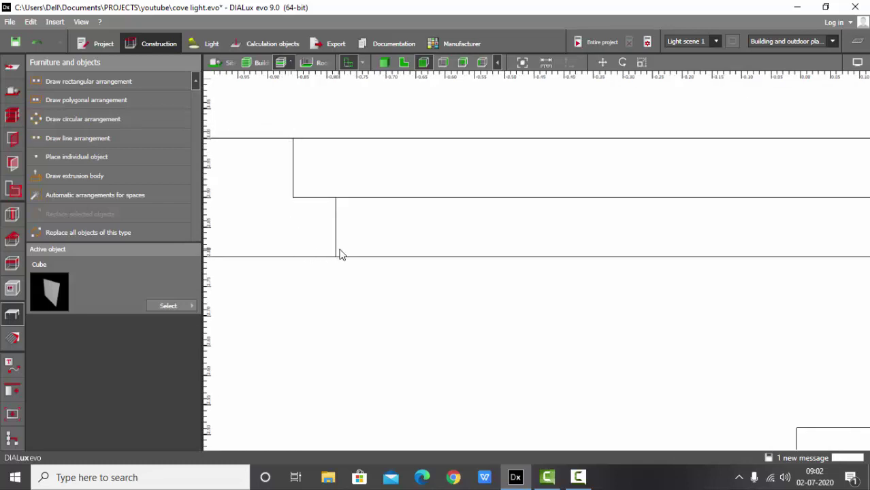
Step: Select the upper cutout in 3D and lower it in the front view to a height of about 2.844 m
{"action": "left_click", "coordinate": [383, 62]}
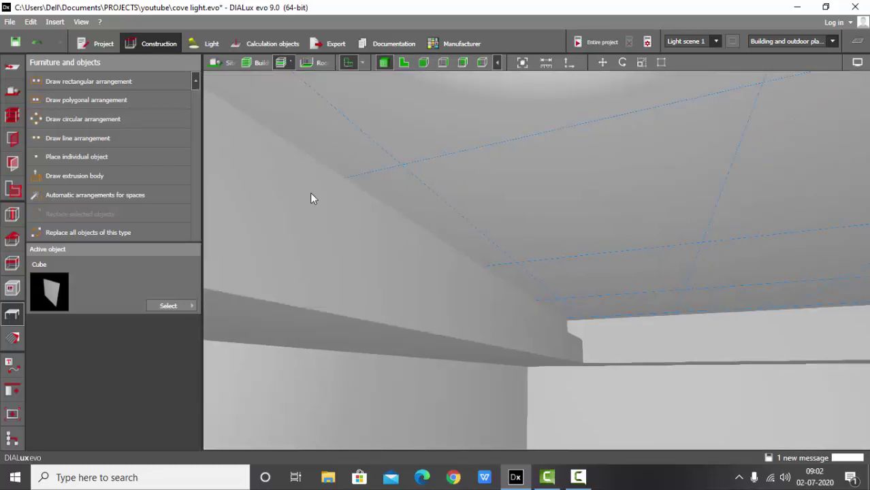
{"action": "left_click", "coordinate": [13, 287]}
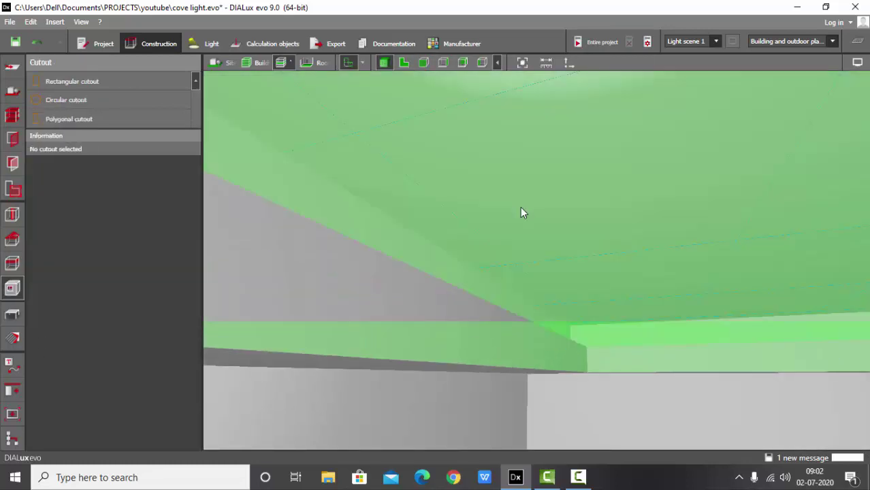
{"action": "left_click", "coordinate": [520, 213]}
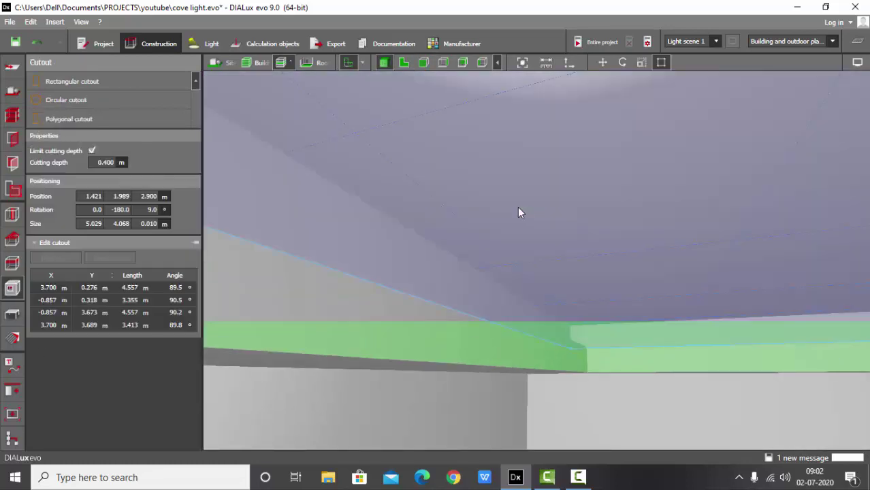
{"action": "left_click", "coordinate": [428, 68]}
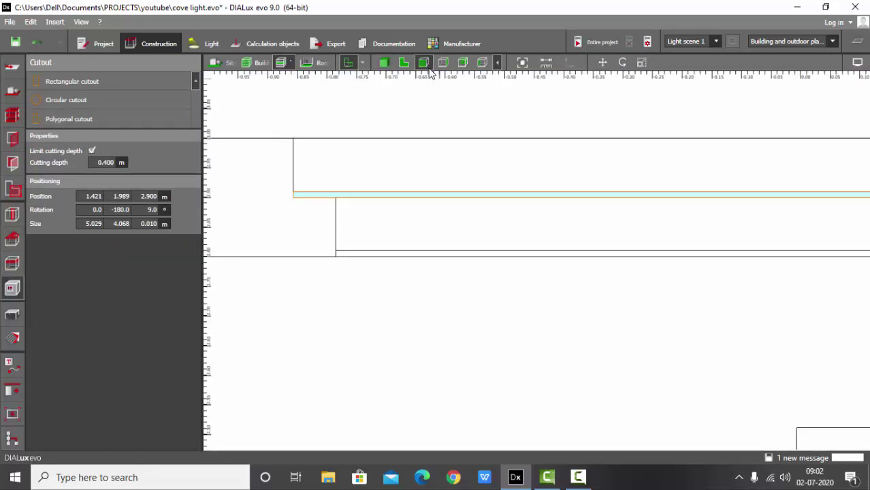
{"action": "scroll", "coordinate": [367, 153], "scroll_direction": "down", "scroll_amount": 1}
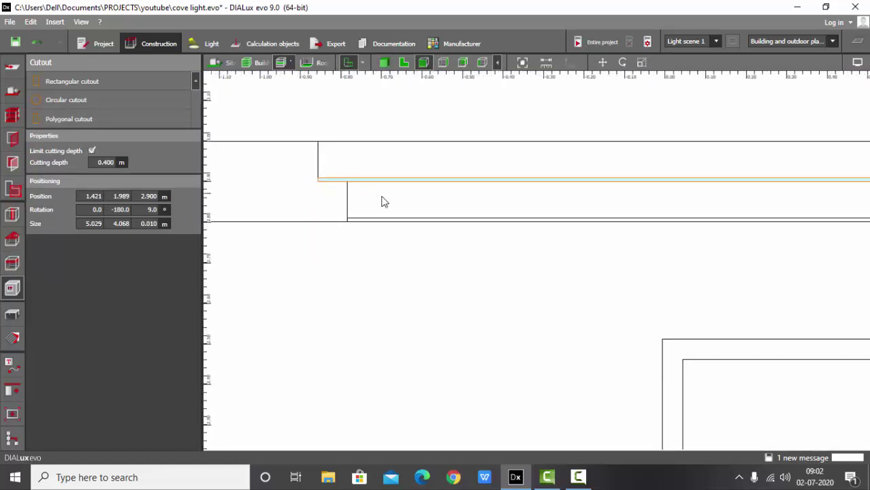
{"action": "left_click", "coordinate": [601, 67]}
{"action": "scroll", "coordinate": [329, 194], "scroll_direction": "down", "scroll_amount": 5}
{"action": "scroll", "coordinate": [779, 198], "scroll_direction": "up", "scroll_amount": 2}
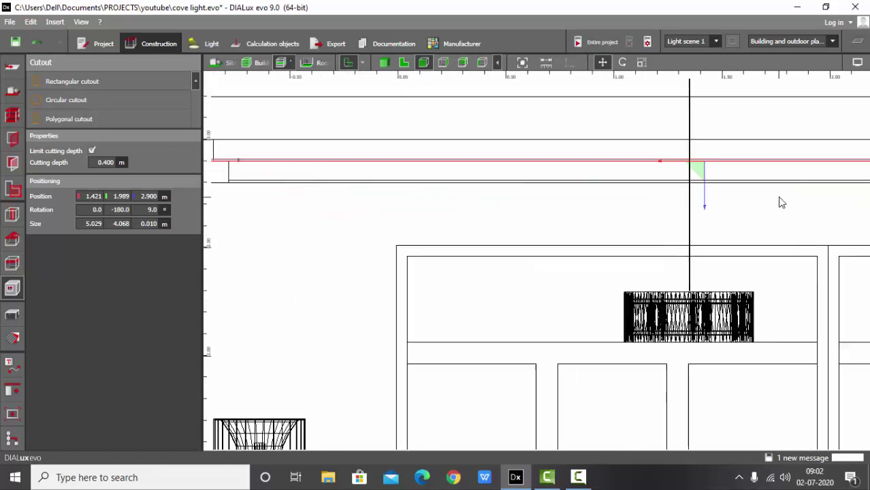
{"action": "scroll", "coordinate": [687, 252], "scroll_direction": "down", "scroll_amount": 3}
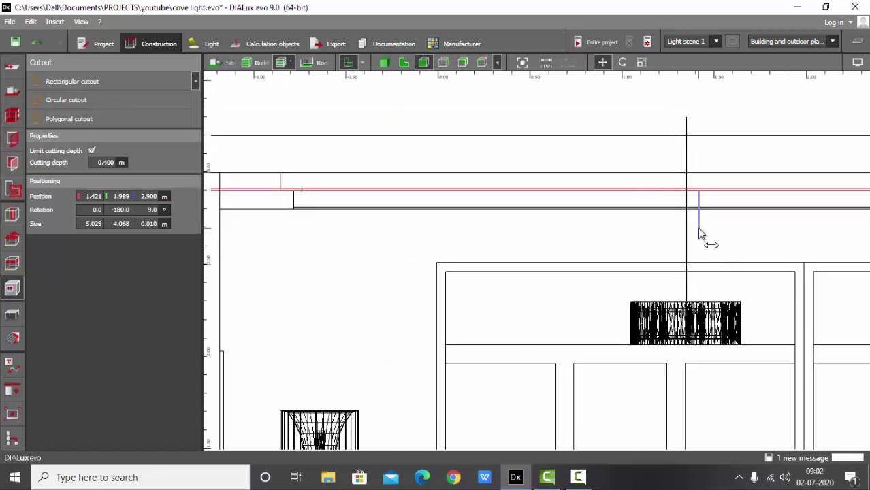
{"action": "left_click_drag", "start_coordinate": [701, 234], "coordinate": [701, 244]}
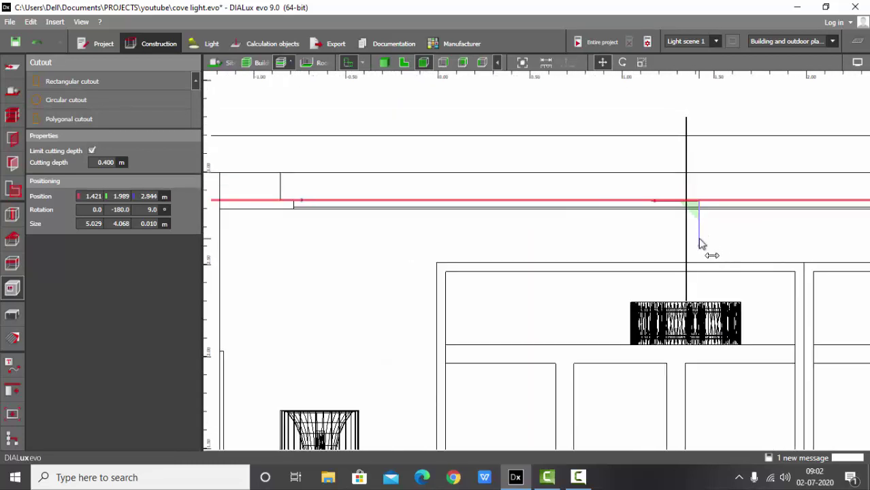
{"action": "scroll", "coordinate": [699, 239], "scroll_direction": "up", "scroll_amount": 2}
{"action": "scroll", "coordinate": [752, 238], "scroll_direction": "down", "scroll_amount": 3}
{"action": "scroll", "coordinate": [343, 211], "scroll_direction": "up", "scroll_amount": 12}
{"action": "scroll", "coordinate": [314, 221], "scroll_direction": "up", "scroll_amount": 1}
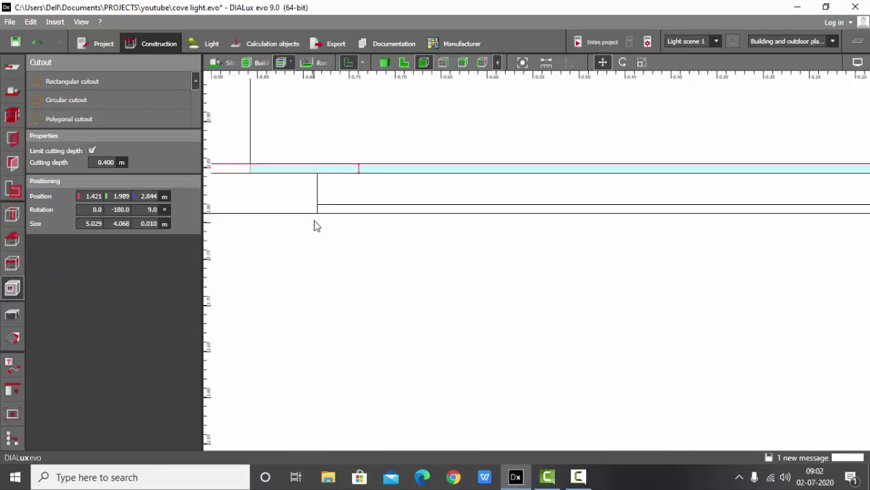
Step: Examine the lowered cutout's step above the lower ledge in the front view, deselect it and return to 3D
{"action": "scroll", "coordinate": [314, 221], "scroll_direction": "up", "scroll_amount": 1}
{"action": "scroll", "coordinate": [326, 169], "scroll_direction": "up", "scroll_amount": 3}
{"action": "scroll", "coordinate": [286, 177], "scroll_direction": "down", "scroll_amount": 2}
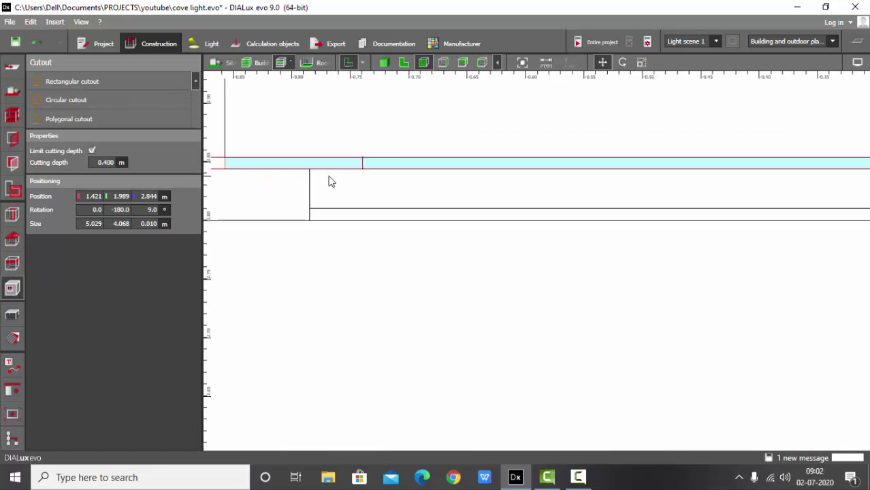
{"action": "scroll", "coordinate": [286, 181], "scroll_direction": "down", "scroll_amount": 8}
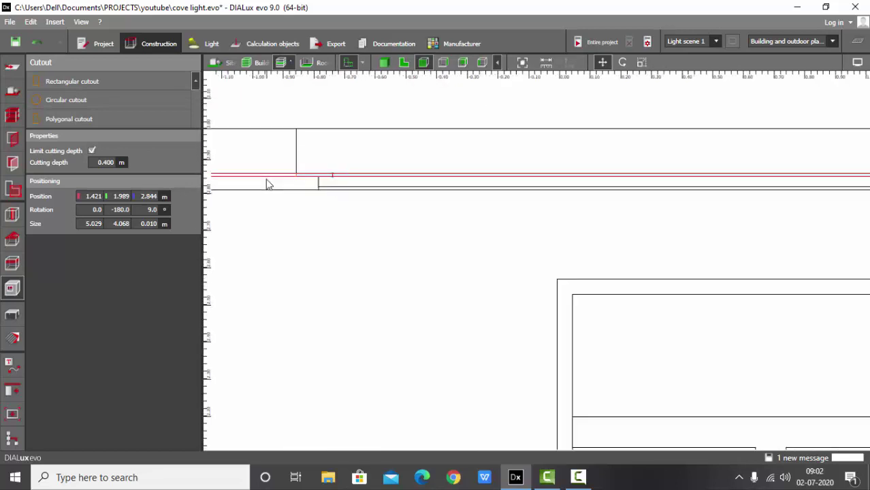
{"action": "scroll", "coordinate": [746, 218], "scroll_direction": "up", "scroll_amount": 1}
{"action": "scroll", "coordinate": [719, 221], "scroll_direction": "down", "scroll_amount": 1}
{"action": "left_click_drag", "start_coordinate": [717, 222], "coordinate": [717, 220]}
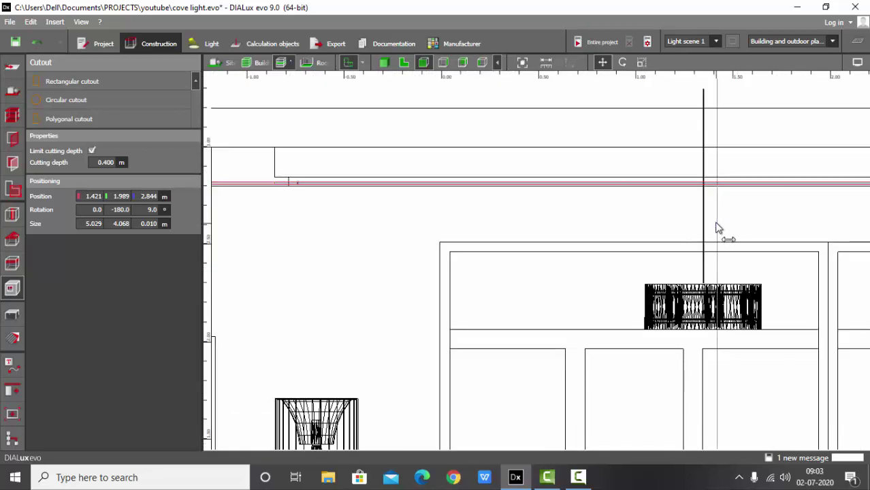
{"action": "scroll", "coordinate": [447, 211], "scroll_direction": "down", "scroll_amount": 2}
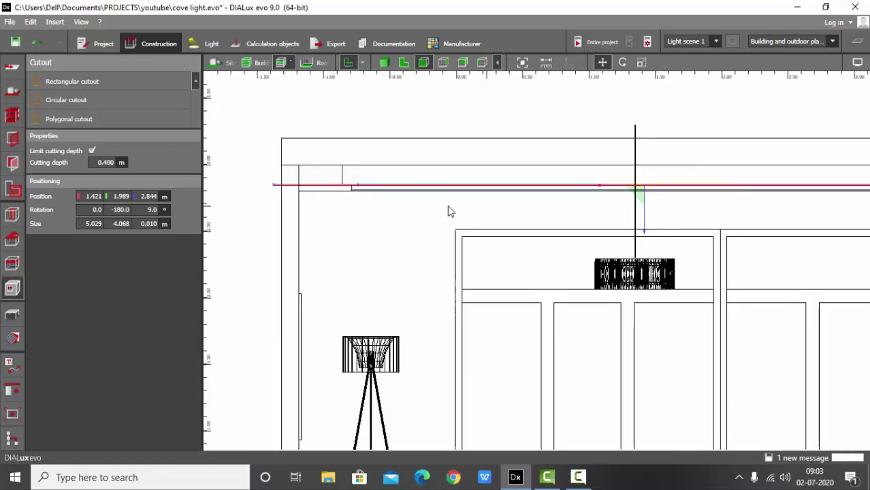
{"action": "left_click", "coordinate": [233, 184]}
{"action": "left_click", "coordinate": [383, 62]}
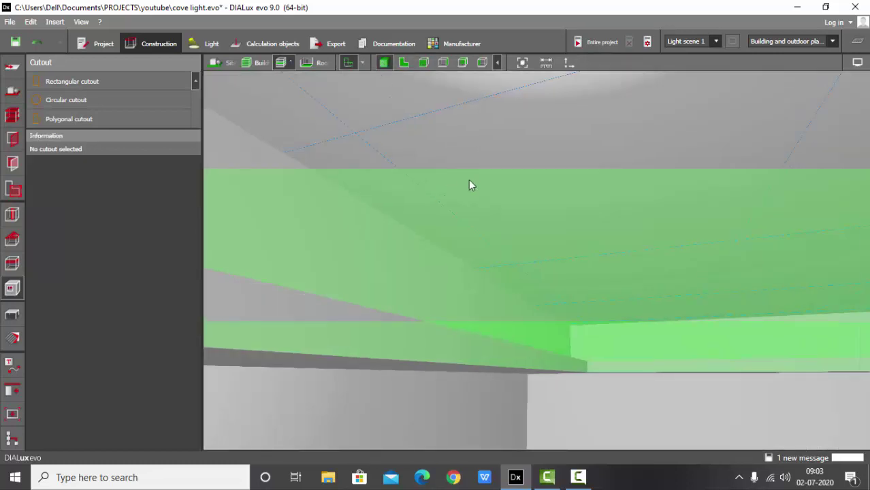
Step: Switch to the furniture and object tools and check the stepped cove edge from below in 3D and in the front view
{"action": "left_click", "coordinate": [9, 318]}
{"action": "right_click_drag", "start_coordinate": [413, 215], "coordinate": [459, 319]}
{"action": "left_click_drag", "start_coordinate": [458, 320], "coordinate": [464, 341]}
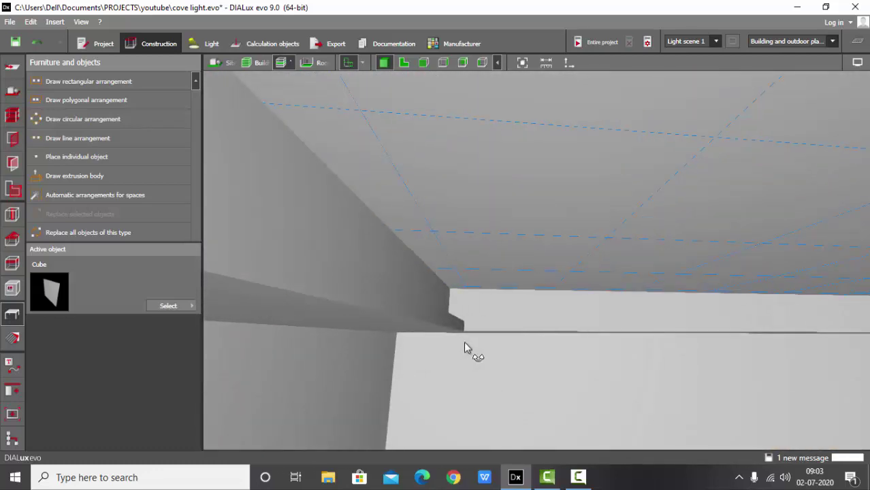
{"action": "left_click", "coordinate": [423, 62]}
{"action": "scroll", "coordinate": [398, 191], "scroll_direction": "up", "scroll_amount": 2}
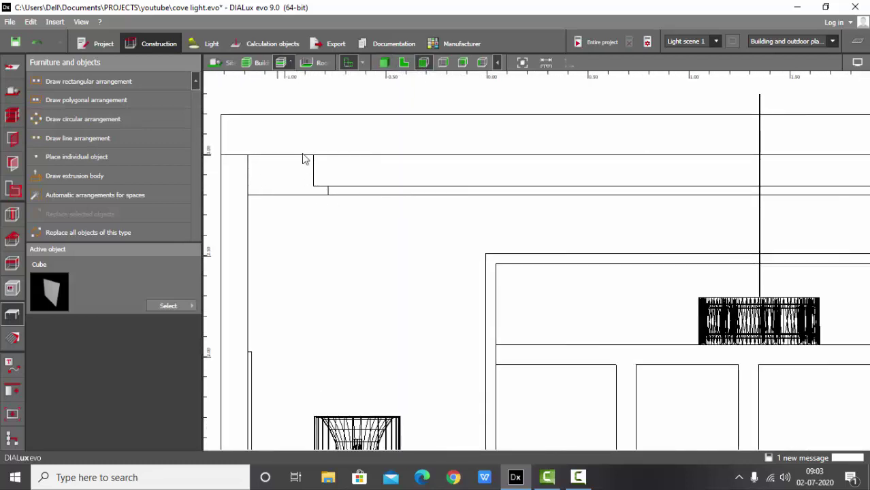
{"action": "scroll", "coordinate": [269, 199], "scroll_direction": "up", "scroll_amount": 1}
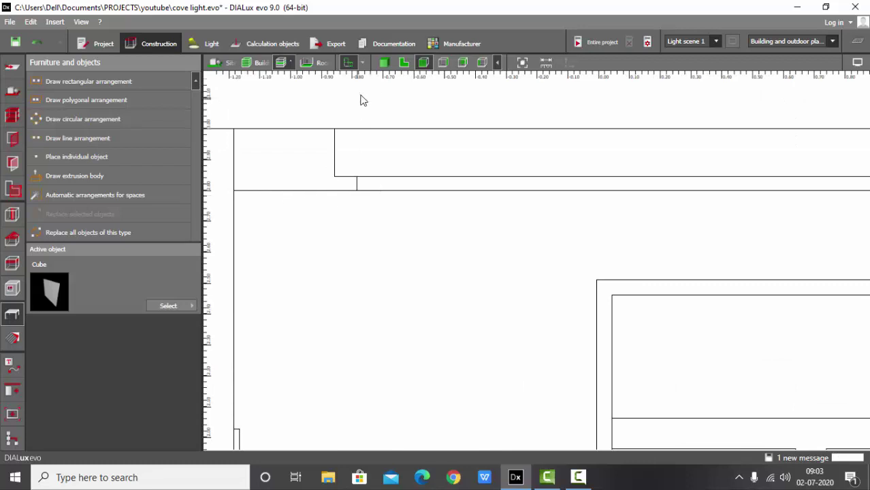
{"action": "left_click", "coordinate": [384, 63]}
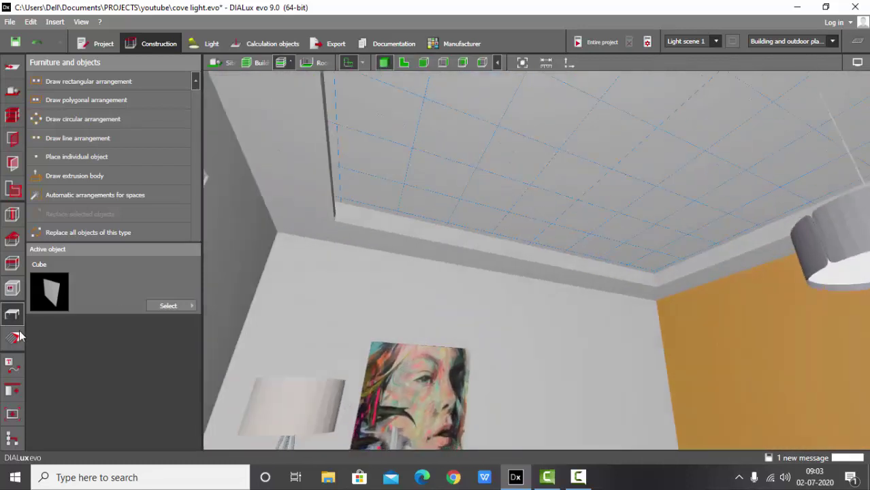
Step: Set the active painted material's reflection factor to 80 %, start Replace material and return to the furniture and object tools
{"action": "left_click", "coordinate": [17, 336]}
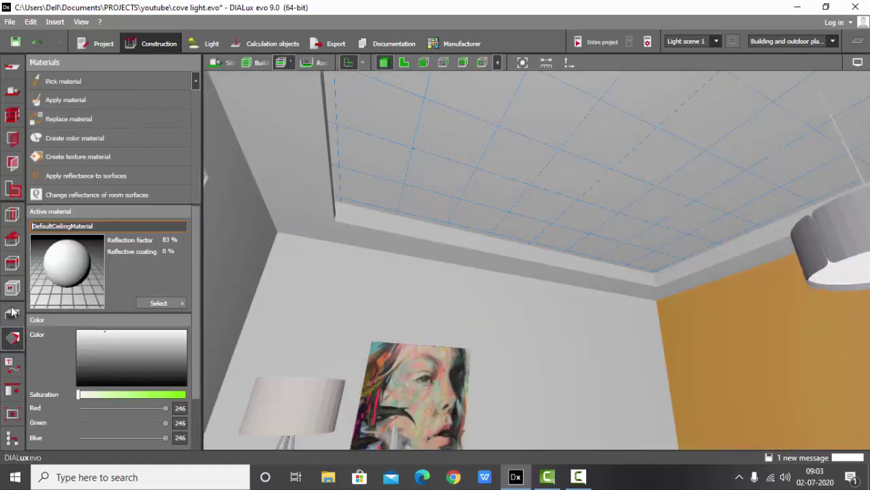
{"action": "scroll", "coordinate": [145, 394], "scroll_direction": "down", "scroll_amount": 2}
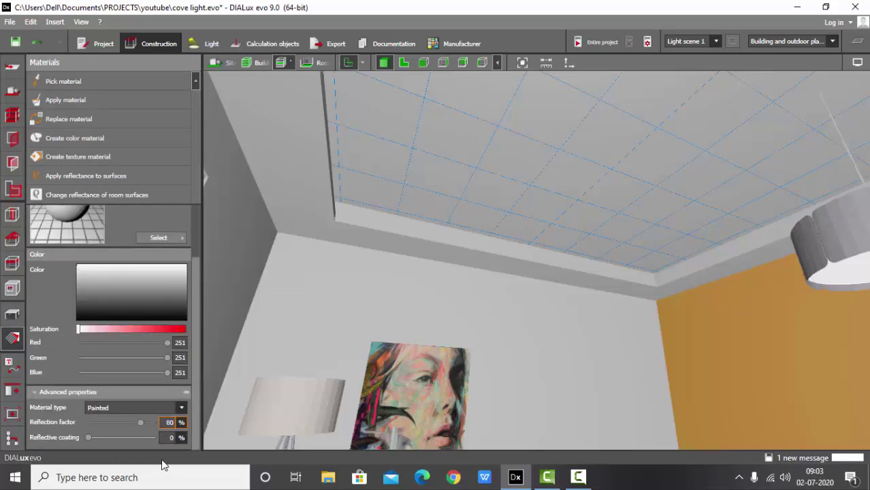
{"action": "key", "text": "Return"}
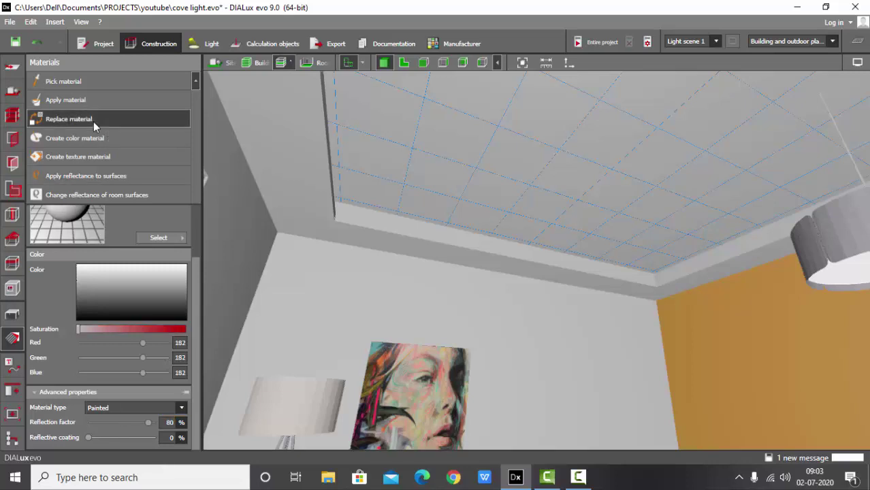
{"action": "left_click", "coordinate": [93, 120]}
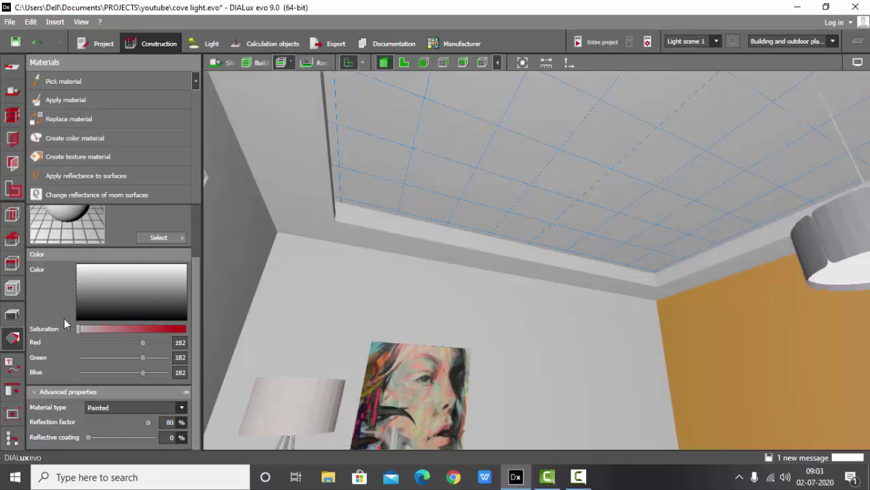
{"action": "left_click", "coordinate": [18, 313]}
Step: Show the whole site in 3D, hide the blue grid lines and view the furnished room through the front glazing
{"action": "left_click", "coordinate": [231, 63]}
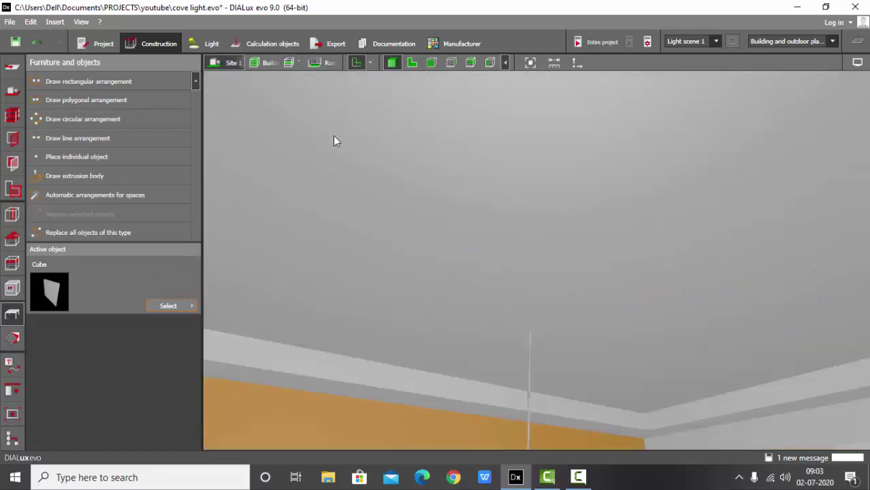
{"action": "left_click", "coordinate": [529, 65]}
{"action": "left_click_drag", "start_coordinate": [519, 177], "coordinate": [487, 268]}
{"action": "left_click", "coordinate": [857, 62]}
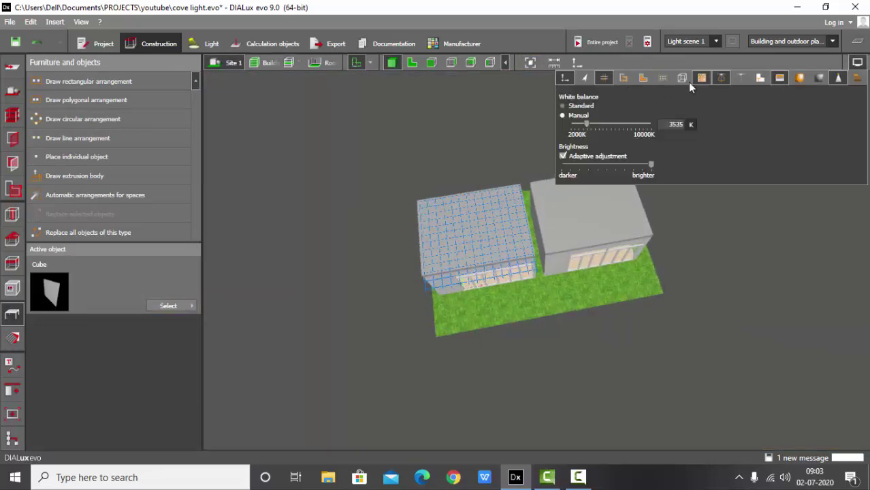
{"action": "left_click", "coordinate": [604, 77]}
{"action": "left_click", "coordinate": [702, 310]}
{"action": "scroll", "coordinate": [600, 287], "scroll_direction": "up", "scroll_amount": 4}
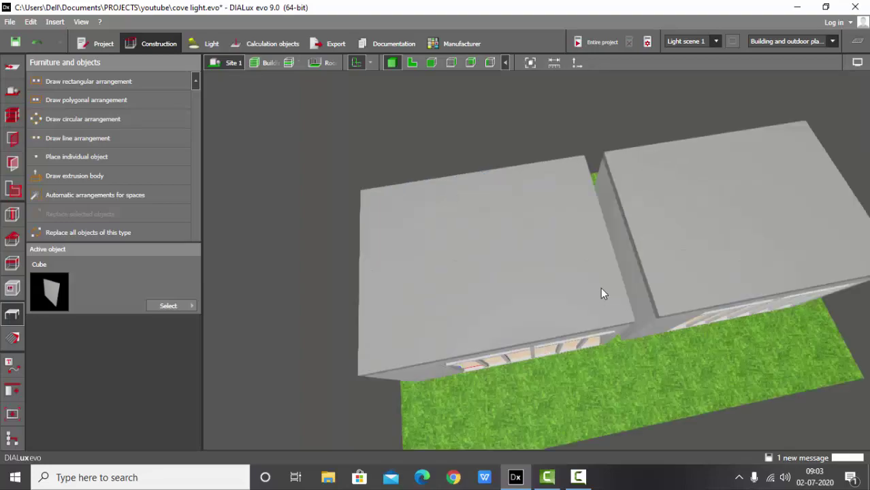
{"action": "left_click_drag", "start_coordinate": [601, 288], "coordinate": [358, 190]}
{"action": "scroll", "coordinate": [359, 204], "scroll_direction": "up", "scroll_amount": 4}
{"action": "left_click_drag", "start_coordinate": [693, 217], "coordinate": [664, 253]}
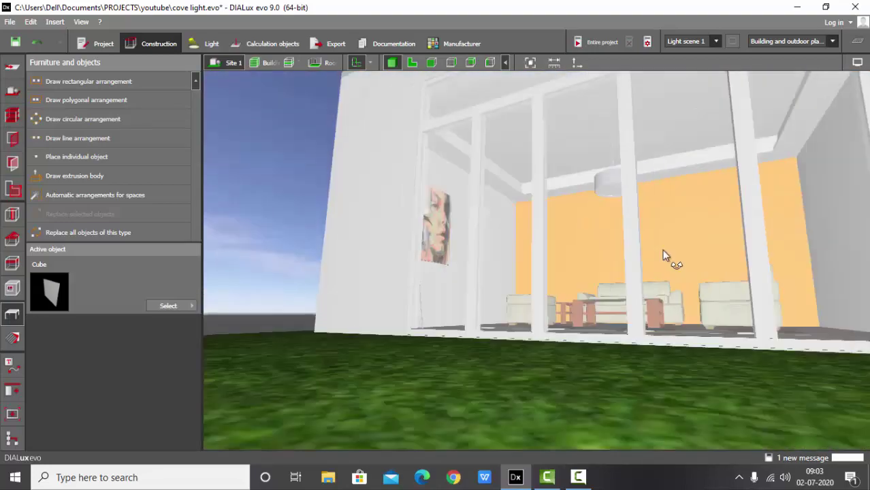
{"action": "scroll", "coordinate": [550, 150], "scroll_direction": "up", "scroll_amount": 5}
{"action": "left_click_drag", "start_coordinate": [439, 233], "coordinate": [402, 258]}
Step: In the site floor plan, select all four LEO-F 5W FLEXI STRIPS luminaire lines around Building 1's cove
{"action": "left_click", "coordinate": [411, 64]}
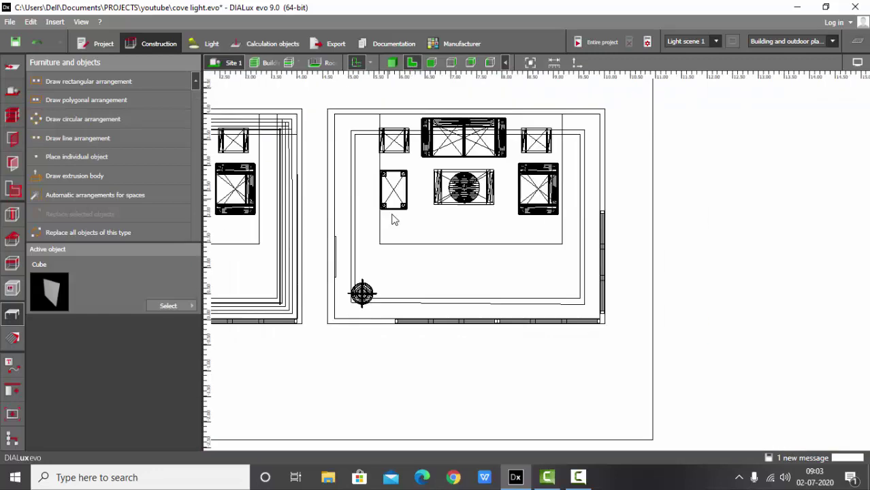
{"action": "scroll", "coordinate": [330, 254], "scroll_direction": "down", "scroll_amount": 3}
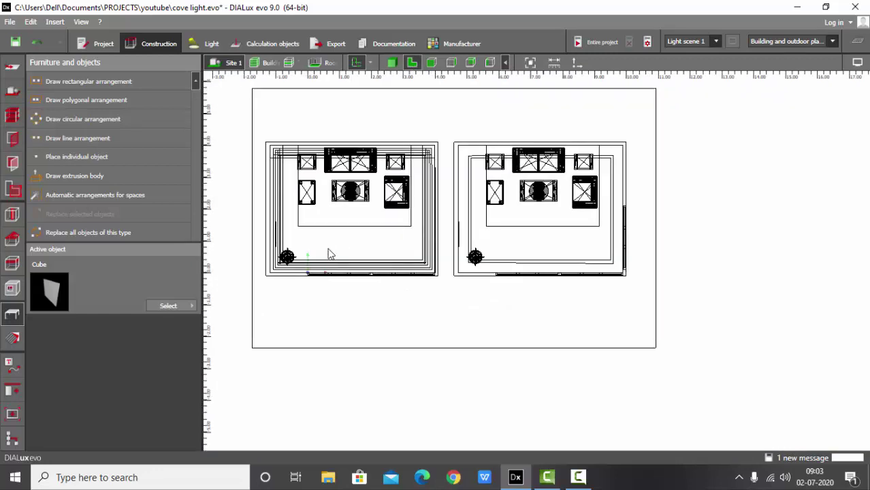
{"action": "left_click", "coordinate": [207, 44]}
{"action": "left_click", "coordinate": [278, 148]}
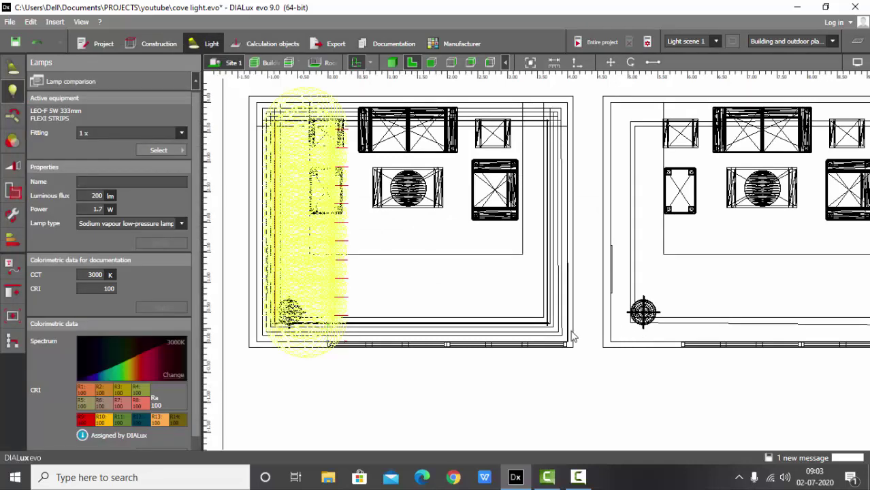
{"action": "left_click", "coordinate": [493, 324], "text": "ctrl"}
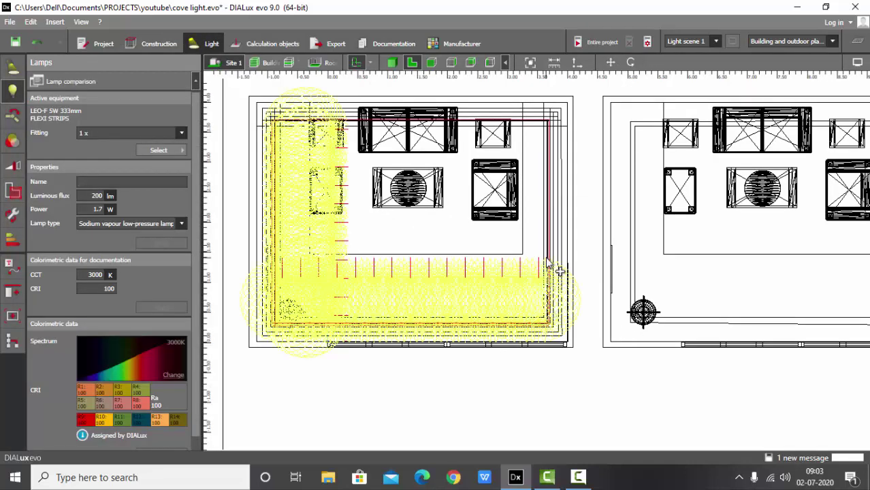
{"action": "left_click", "coordinate": [546, 260]}
{"action": "scroll", "coordinate": [545, 256], "scroll_direction": "up", "scroll_amount": 2}
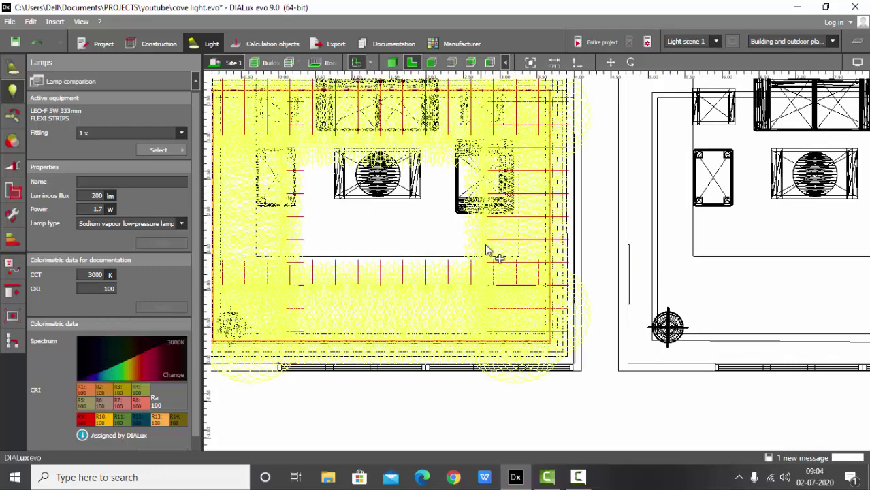
{"action": "scroll", "coordinate": [486, 252], "scroll_direction": "down", "scroll_amount": 2}
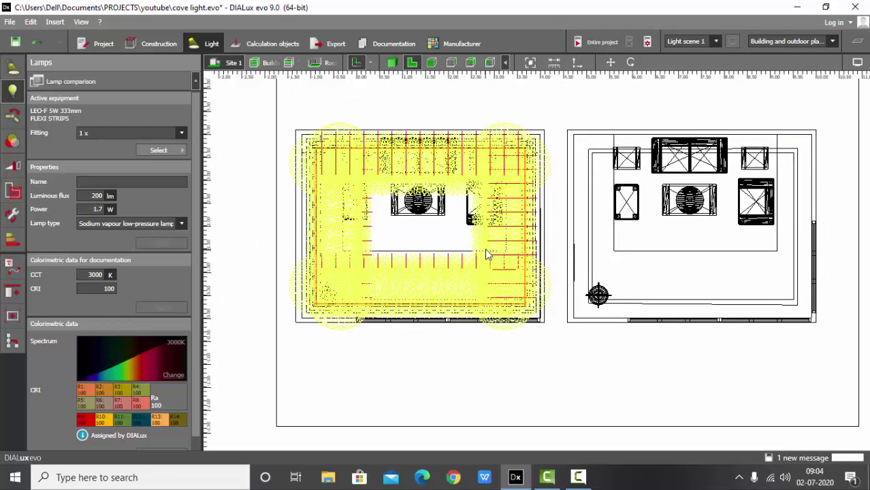
{"action": "left_click", "coordinate": [486, 249]}
{"action": "scroll", "coordinate": [369, 211], "scroll_direction": "down", "scroll_amount": 2}
{"action": "scroll", "coordinate": [503, 215], "scroll_direction": "up", "scroll_amount": 2}
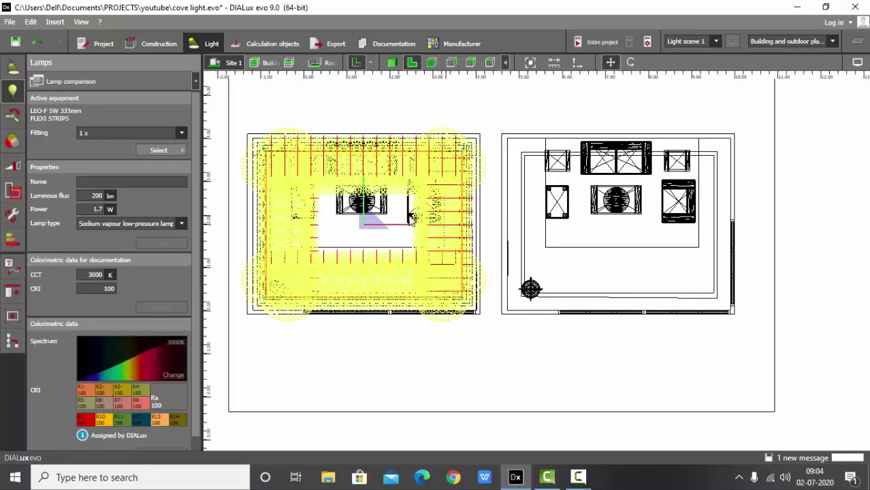
Step: Copy the four selected strip lines horizontally by about 5.9 m onto Building 2's ceiling cove and deselect them
{"action": "left_click_drag", "start_coordinate": [410, 217], "coordinate": [658, 227]}
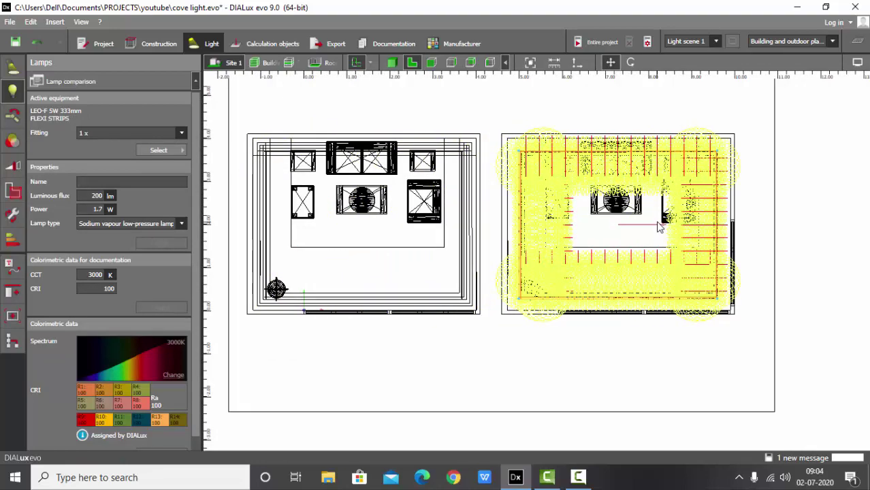
{"action": "scroll", "coordinate": [659, 226], "scroll_direction": "up", "scroll_amount": 1}
{"action": "scroll", "coordinate": [665, 286], "scroll_direction": "up", "scroll_amount": 1}
{"action": "scroll", "coordinate": [560, 291], "scroll_direction": "up", "scroll_amount": 1}
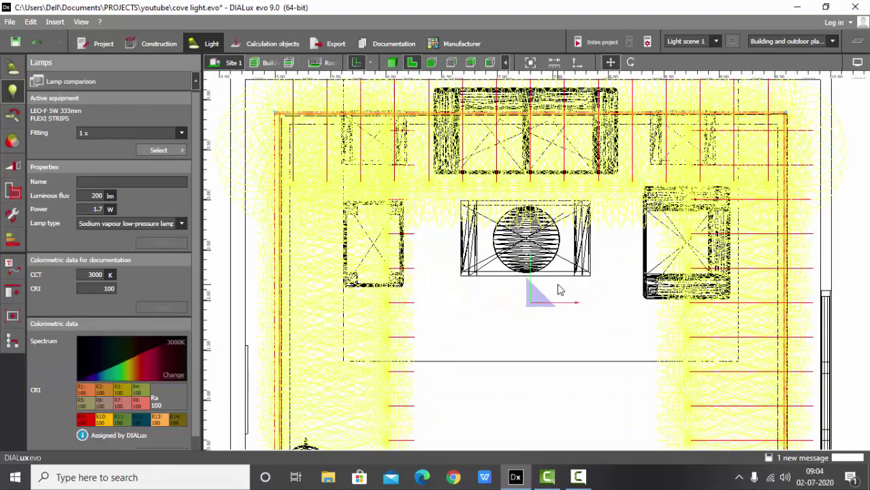
{"action": "left_click", "coordinate": [567, 305]}
Step: Select the picture-wall strip line in Building 2 and shift it slightly to sit between the two cutout edges
{"action": "scroll", "coordinate": [350, 151], "scroll_direction": "up", "scroll_amount": 1}
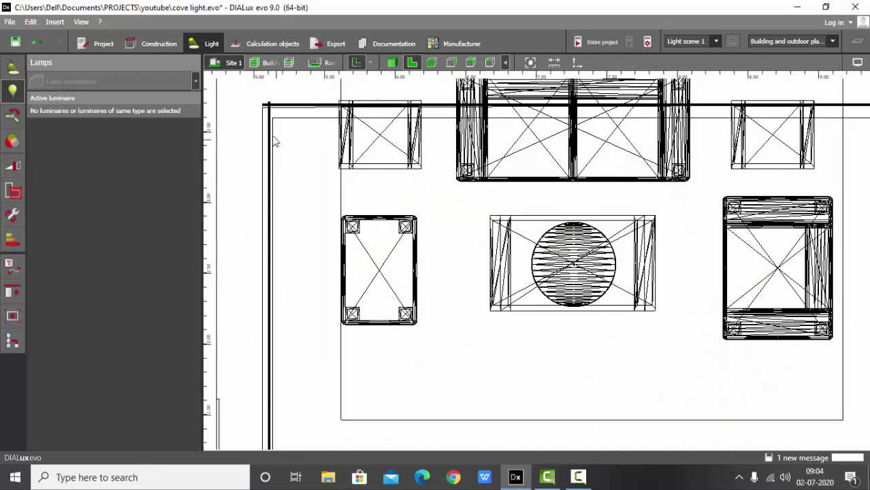
{"action": "left_click", "coordinate": [275, 141]}
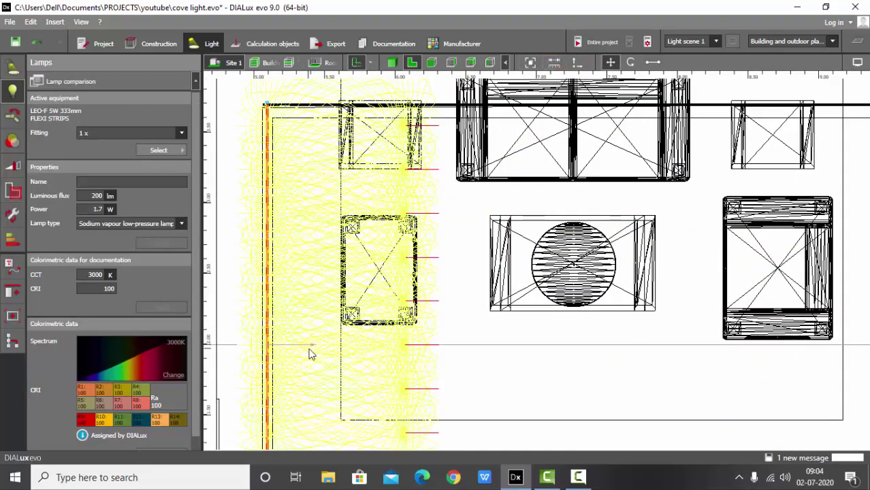
{"action": "scroll", "coordinate": [310, 354], "scroll_direction": "up", "scroll_amount": 2}
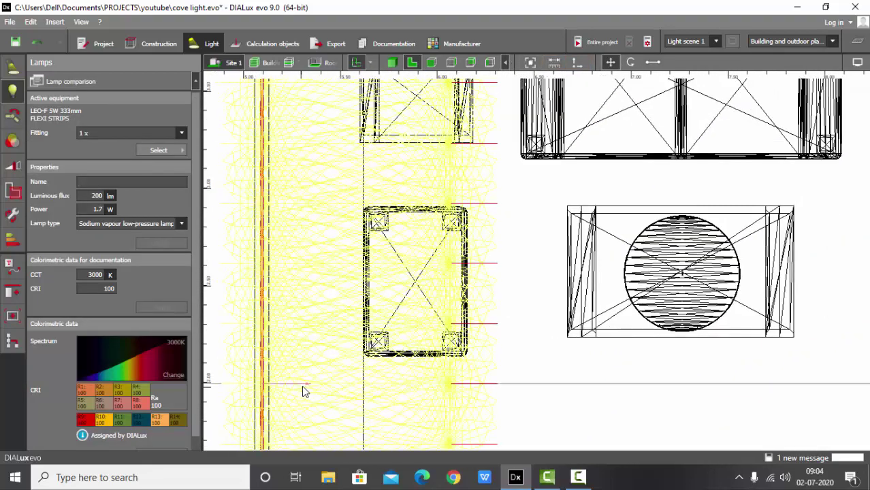
{"action": "scroll", "coordinate": [293, 386], "scroll_direction": "down", "scroll_amount": 2}
Step: Select the sofa-side strip line and move it slightly towards the room onto the ledge between the cutout edges
{"action": "left_click", "coordinate": [308, 175]}
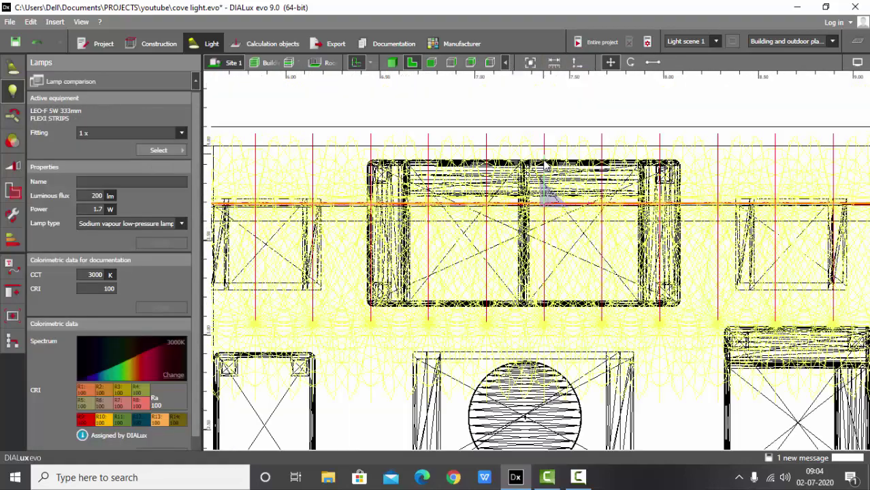
{"action": "left_click", "coordinate": [307, 139]}
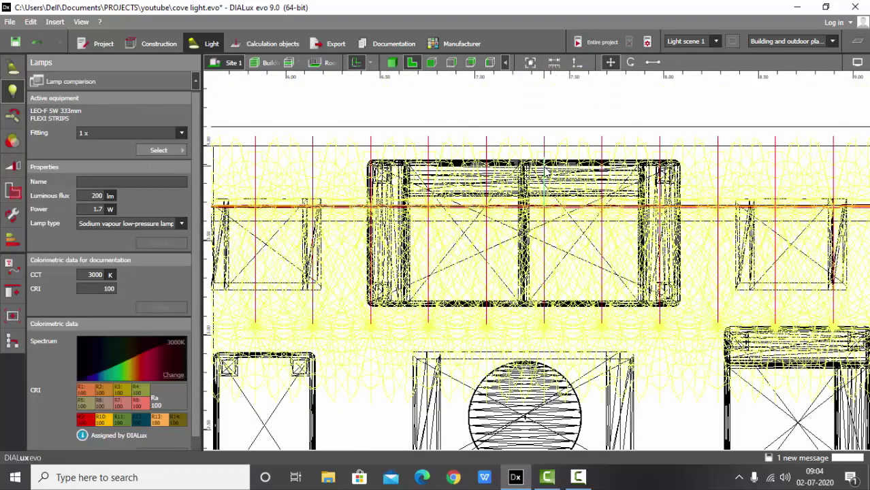
{"action": "left_click_drag", "start_coordinate": [545, 172], "coordinate": [546, 177]}
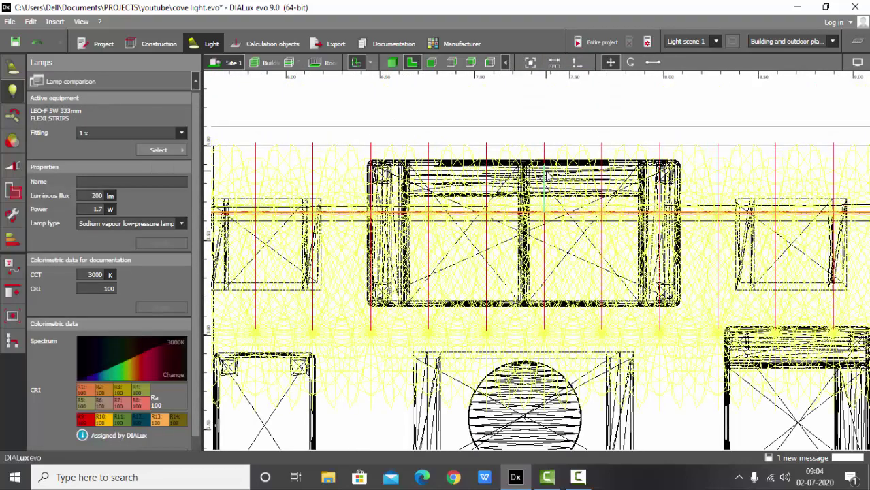
Step: Select Building 2's strip line along the side window wall and move it slightly towards the room between the cutout edges
{"action": "left_click", "coordinate": [468, 259]}
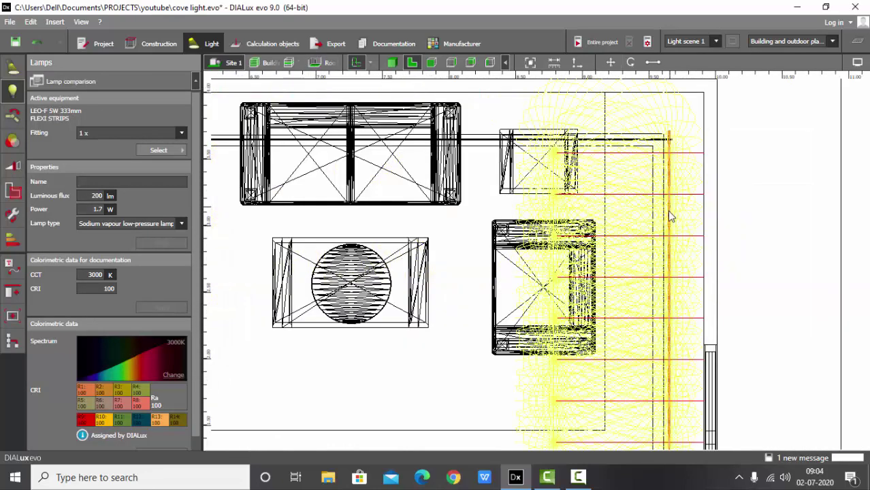
{"action": "scroll", "coordinate": [669, 216], "scroll_direction": "down", "scroll_amount": 2}
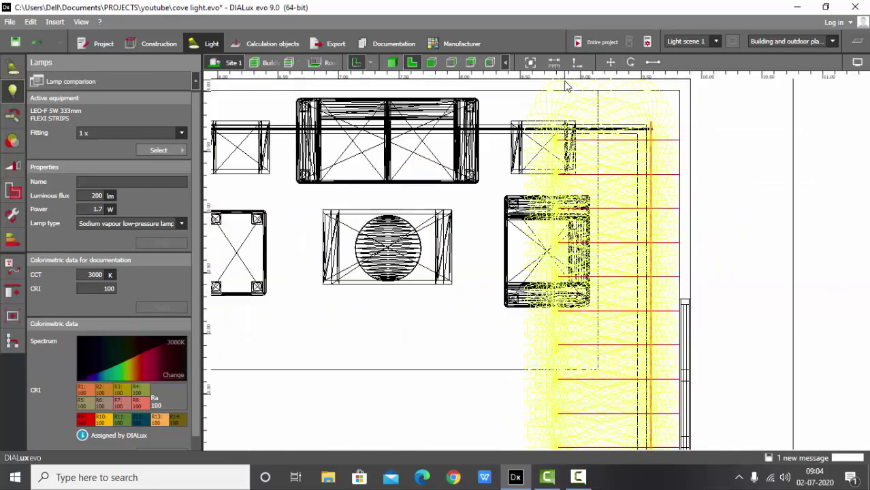
{"action": "scroll", "coordinate": [654, 260], "scroll_direction": "up", "scroll_amount": 2}
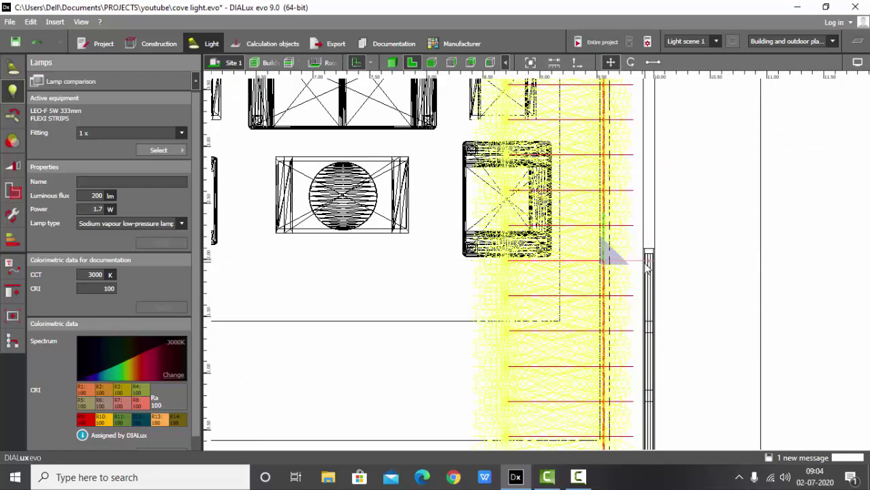
{"action": "scroll", "coordinate": [616, 190], "scroll_direction": "down", "scroll_amount": 2}
{"action": "key", "text": "Escape"}
Step: Select Building 2's strip line along the front window wall and shift it slightly towards the room between the two cutout edges
{"action": "scroll", "coordinate": [525, 345], "scroll_direction": "up", "scroll_amount": 2}
{"action": "left_click", "coordinate": [472, 351]}
{"action": "scroll", "coordinate": [713, 334], "scroll_direction": "down", "scroll_amount": 1}
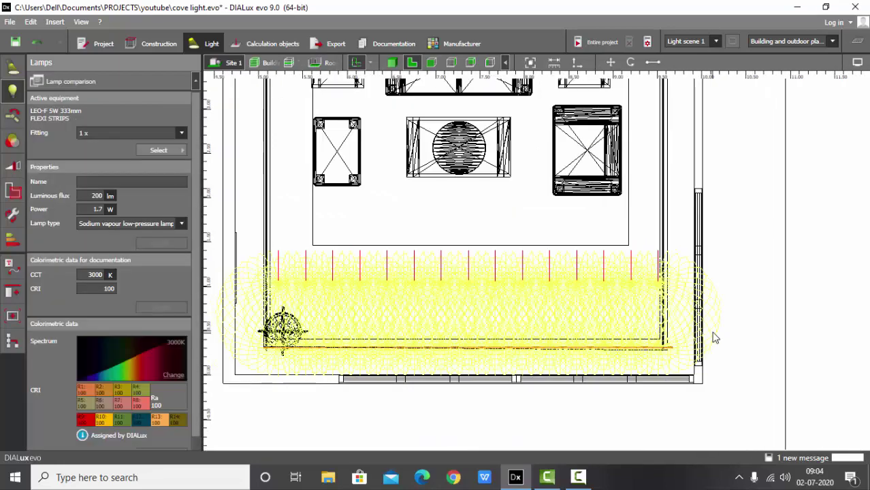
{"action": "scroll", "coordinate": [516, 305], "scroll_direction": "up", "scroll_amount": 1}
{"action": "scroll", "coordinate": [468, 346], "scroll_direction": "up", "scroll_amount": 3}
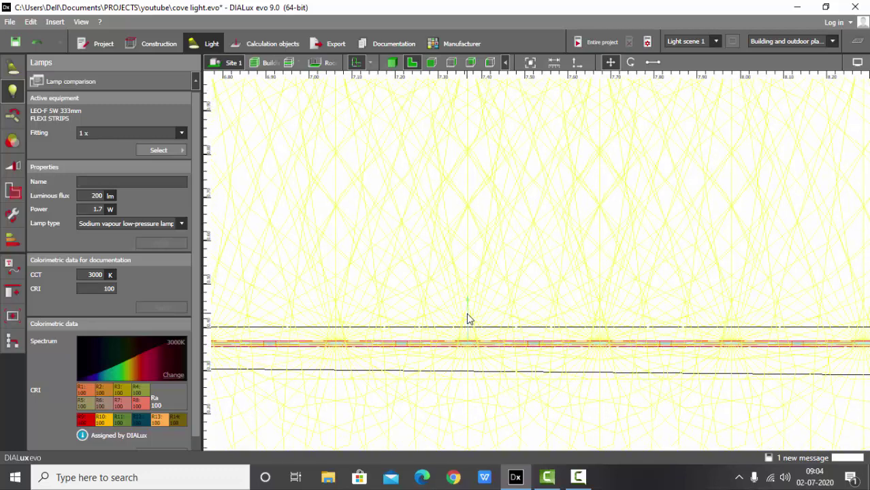
Step: Check the placement of the LED strips on Building 2's cove ledge in the 3D view and the floor plan
{"action": "left_click", "coordinate": [391, 62]}
{"action": "left_click_drag", "start_coordinate": [445, 169], "coordinate": [429, 148]}
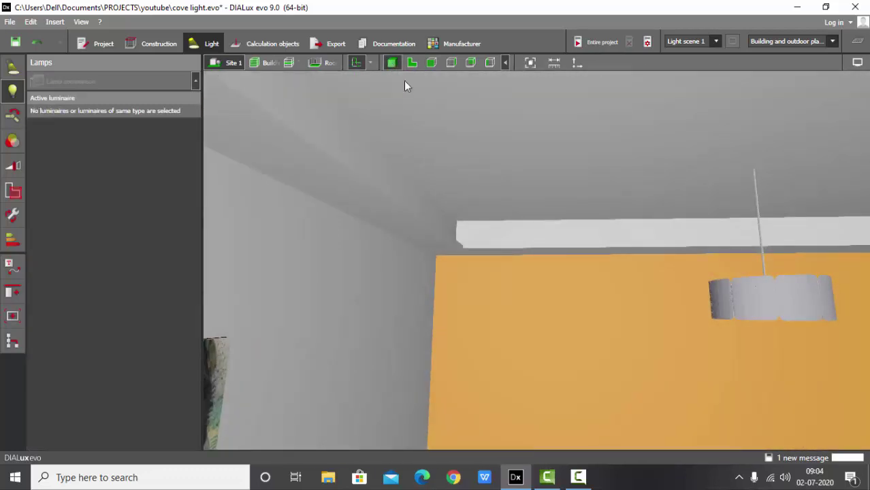
{"action": "left_click", "coordinate": [411, 63]}
{"action": "scroll", "coordinate": [513, 381], "scroll_direction": "down", "scroll_amount": 3}
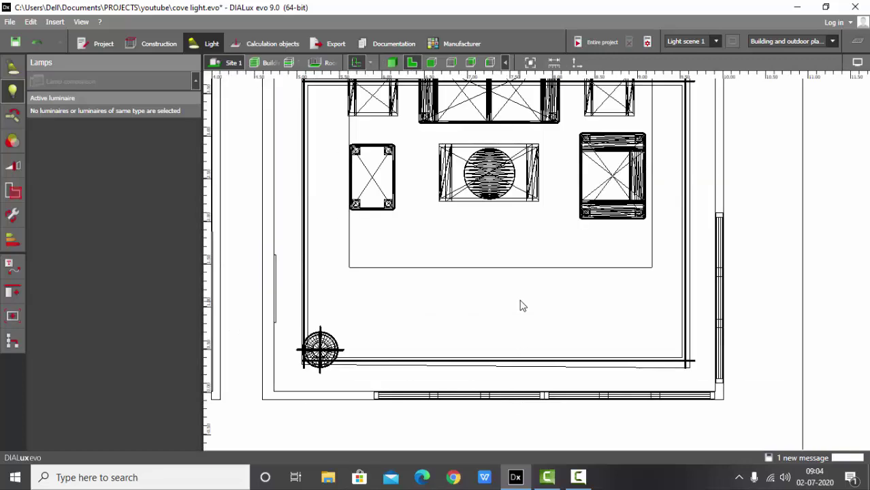
{"action": "scroll", "coordinate": [503, 219], "scroll_direction": "up", "scroll_amount": 4}
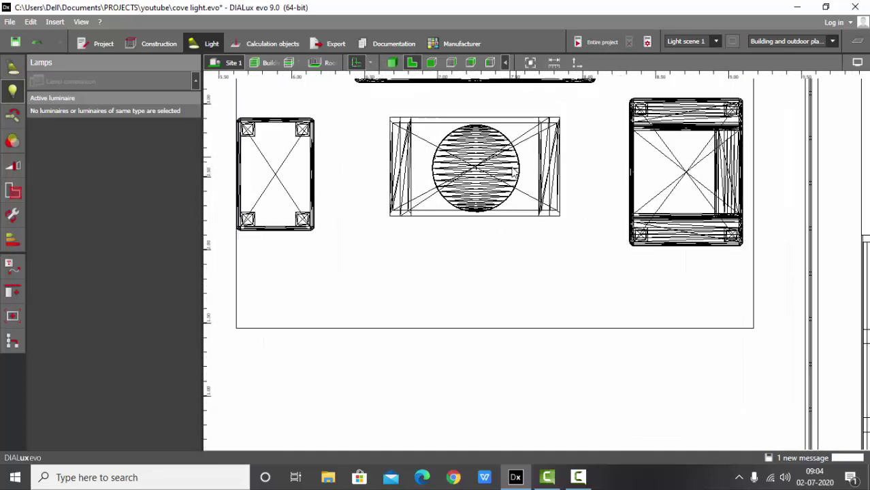
{"action": "scroll", "coordinate": [489, 225], "scroll_direction": "up", "scroll_amount": 1}
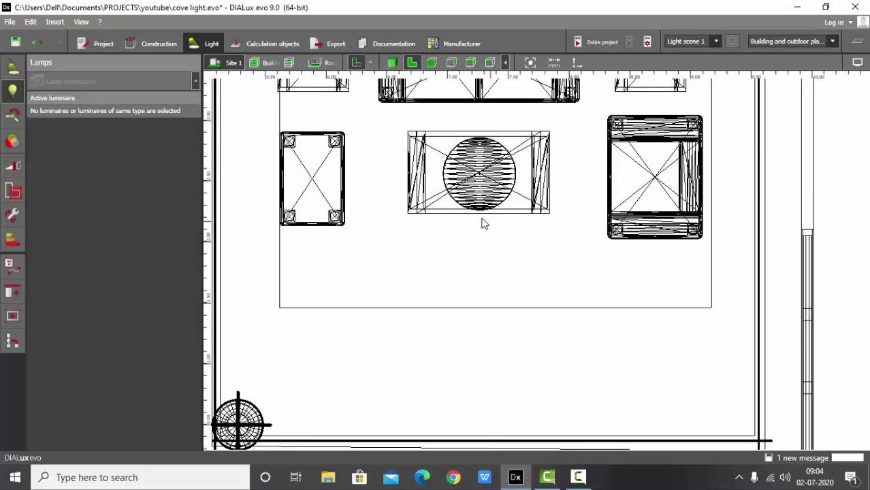
{"action": "left_click", "coordinate": [392, 63]}
{"action": "right_click_drag", "start_coordinate": [466, 217], "coordinate": [417, 278]}
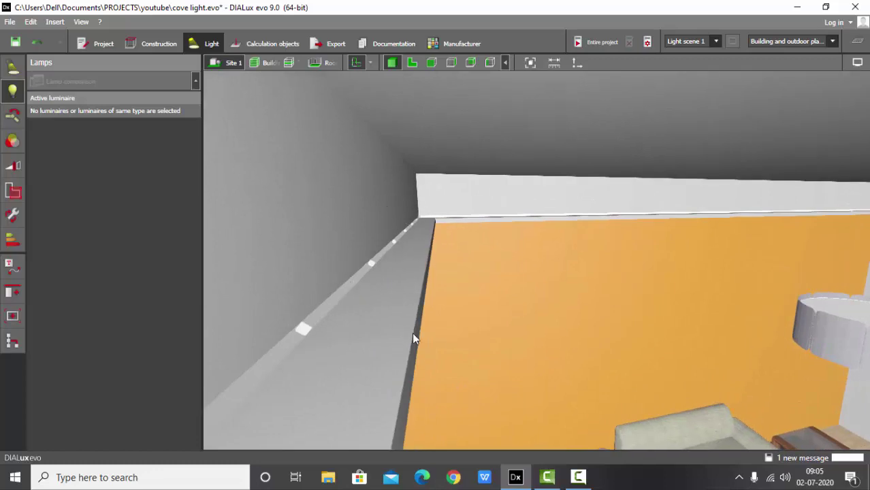
{"action": "right_click_drag", "start_coordinate": [413, 338], "coordinate": [461, 224]}
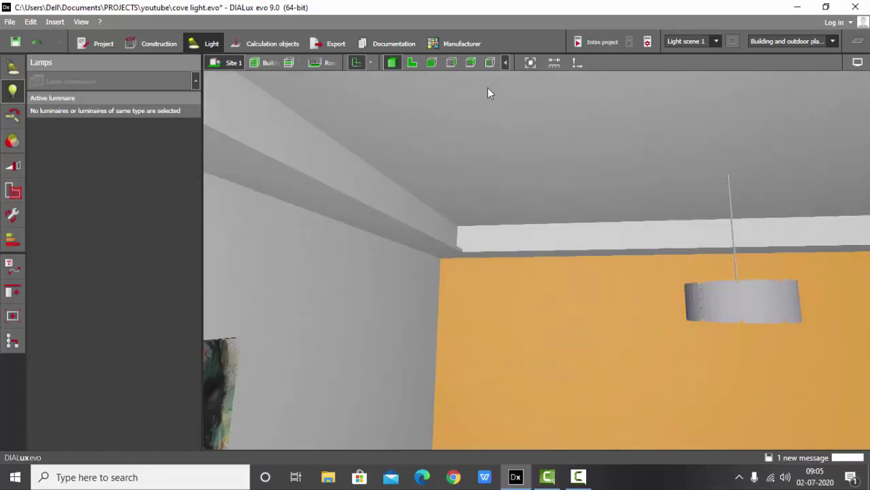
Step: Fit the whole site in the 3D view and examine the fronts of both buildings from outside
{"action": "left_click", "coordinate": [530, 62]}
{"action": "right_click_drag", "start_coordinate": [542, 230], "coordinate": [475, 181]}
{"action": "scroll", "coordinate": [509, 189], "scroll_direction": "up", "scroll_amount": 3}
{"action": "scroll", "coordinate": [449, 283], "scroll_direction": "up", "scroll_amount": 3}
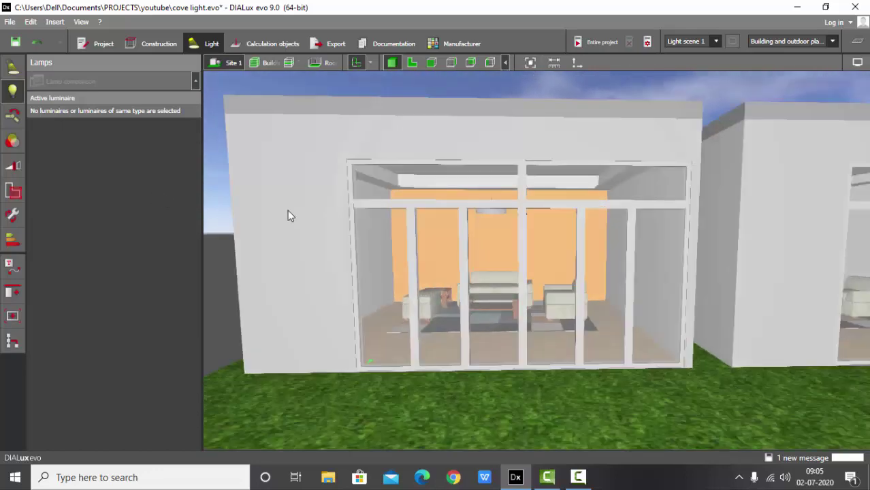
{"action": "scroll", "coordinate": [288, 212], "scroll_direction": "down", "scroll_amount": 3}
{"action": "scroll", "coordinate": [765, 191], "scroll_direction": "up", "scroll_amount": 2}
{"action": "right_click_drag", "start_coordinate": [643, 224], "coordinate": [421, 267]}
{"action": "scroll", "coordinate": [357, 289], "scroll_direction": "down", "scroll_amount": 4}
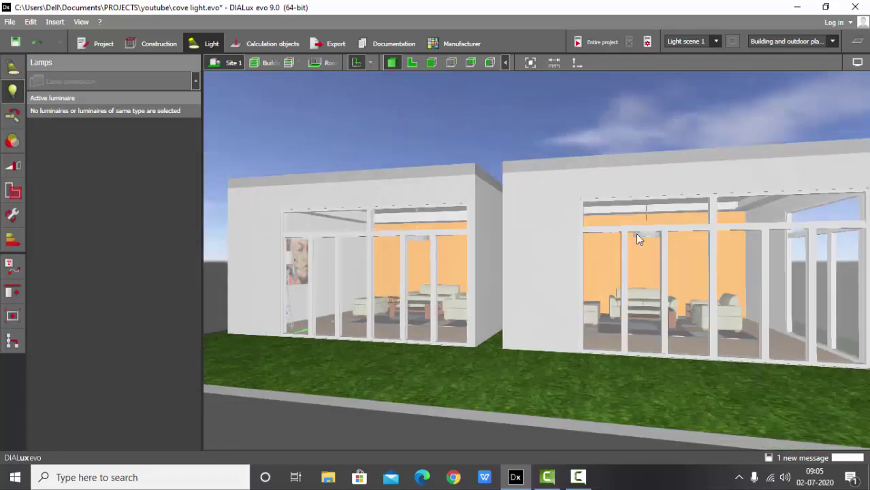
{"action": "scroll", "coordinate": [647, 230], "scroll_direction": "up", "scroll_amount": 5}
Step: Run the lighting calculation for the entire project from the calculation objects mode and hide the results overview
{"action": "left_click", "coordinate": [264, 45]}
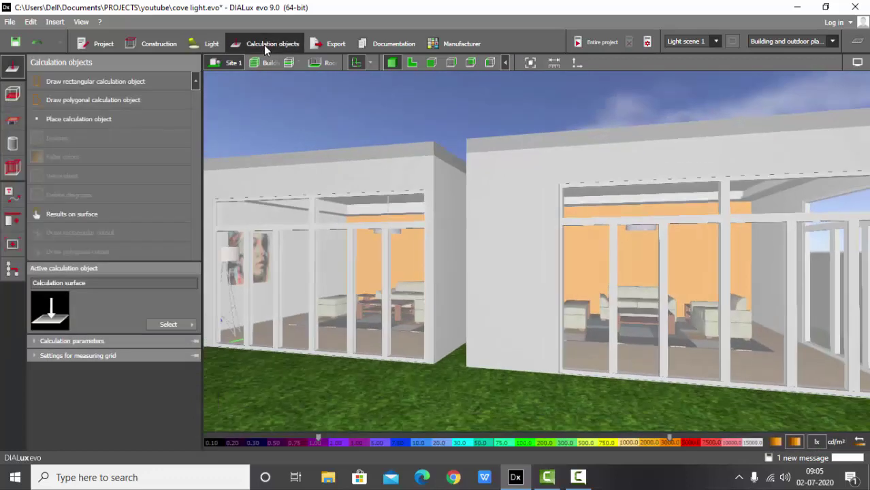
{"action": "left_click", "coordinate": [603, 44]}
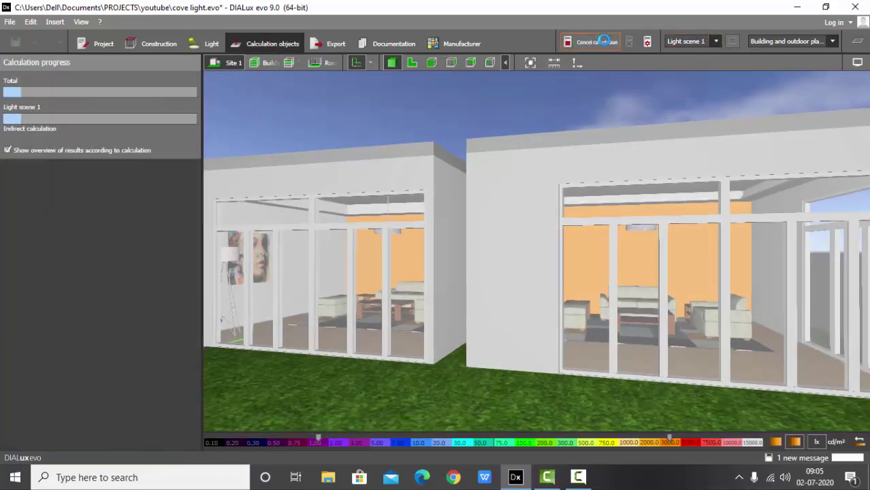
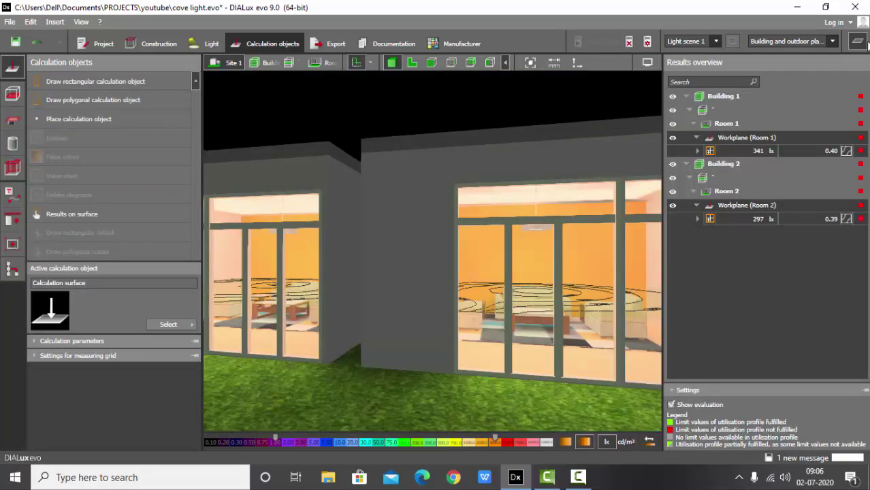
{"action": "left_click", "coordinate": [857, 42]}
Step: Examine the calculated lighting through the glass fronts of both buildings
{"action": "scroll", "coordinate": [651, 213], "scroll_direction": "up", "scroll_amount": 5}
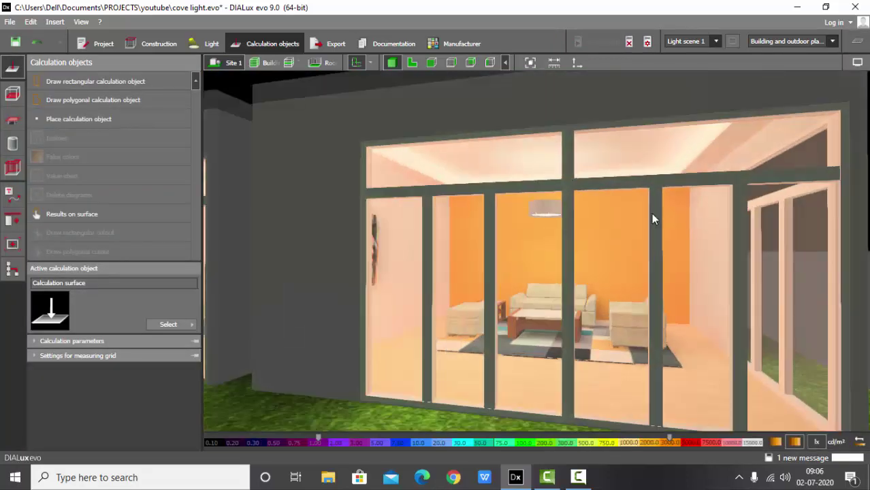
{"action": "right_click_drag", "start_coordinate": [555, 198], "coordinate": [533, 206]}
{"action": "scroll", "coordinate": [463, 198], "scroll_direction": "up", "scroll_amount": 4}
{"action": "mouse_move", "coordinate": [463, 198]}
{"action": "right_mouse_down"}
{"action": "mouse_move", "coordinate": [561, 249]}
{"action": "mouse_move", "coordinate": [496, 251]}
{"action": "right_mouse_up"}
{"action": "mouse_move", "coordinate": [495, 252]}
{"action": "left_mouse_down"}
{"action": "mouse_move", "coordinate": [504, 267]}
{"action": "mouse_move", "coordinate": [652, 222]}
{"action": "mouse_move", "coordinate": [577, 202]}
{"action": "mouse_move", "coordinate": [494, 252]}
{"action": "mouse_move", "coordinate": [587, 264]}
{"action": "mouse_move", "coordinate": [527, 292]}
{"action": "mouse_move", "coordinate": [505, 158]}
{"action": "mouse_move", "coordinate": [503, 272]}
{"action": "mouse_move", "coordinate": [521, 277]}
{"action": "mouse_move", "coordinate": [537, 260]}
{"action": "mouse_move", "coordinate": [460, 237]}
{"action": "mouse_move", "coordinate": [594, 188]}
{"action": "mouse_move", "coordinate": [507, 181]}
{"action": "mouse_move", "coordinate": [543, 219]}
{"action": "left_mouse_up"}
{"action": "scroll", "coordinate": [589, 235], "scroll_direction": "down", "scroll_amount": 2}
{"action": "scroll", "coordinate": [793, 255], "scroll_direction": "up", "scroll_amount": 2}
{"action": "scroll", "coordinate": [792, 256], "scroll_direction": "down", "scroll_amount": 3}
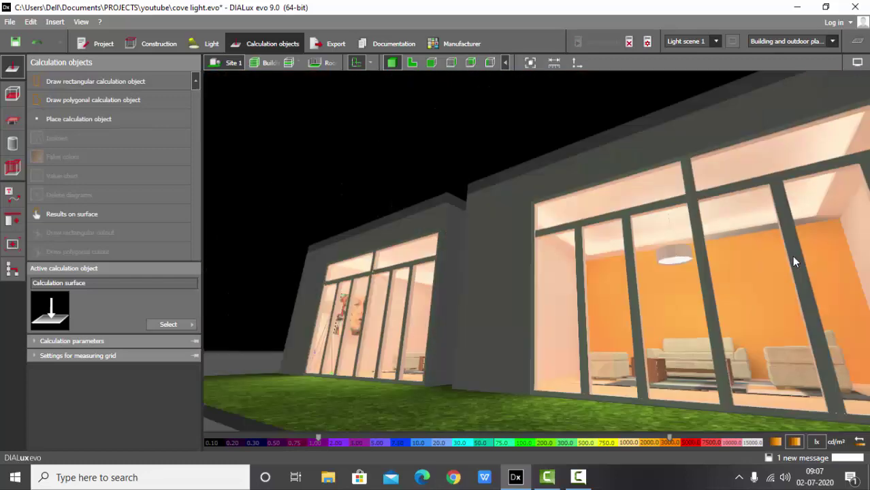
{"action": "scroll", "coordinate": [390, 293], "scroll_direction": "up", "scroll_amount": 2}
{"action": "scroll", "coordinate": [391, 297], "scroll_direction": "up", "scroll_amount": 2}
Step: Inspect the calculated cove glow up close inside the living room, around the suspended ceiling's corner
{"action": "left_click_drag", "start_coordinate": [412, 338], "coordinate": [491, 273]}
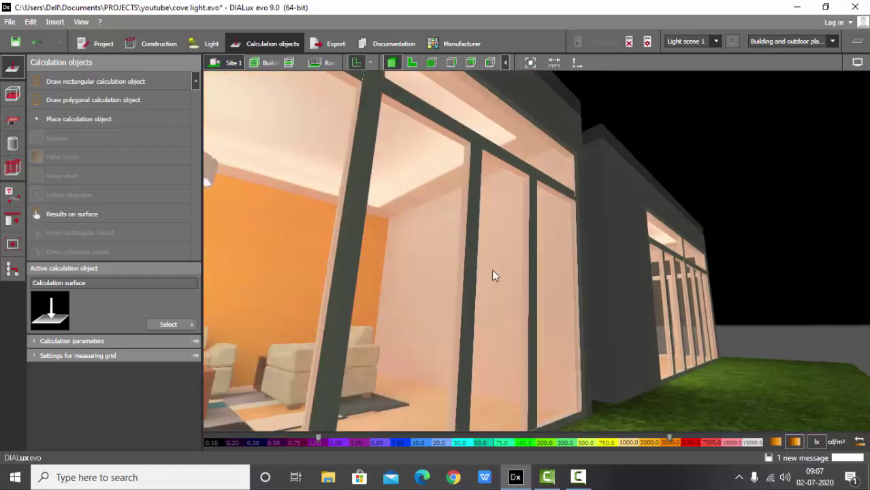
{"action": "scroll", "coordinate": [315, 219], "scroll_direction": "up", "scroll_amount": 2}
{"action": "mouse_move", "coordinate": [315, 219]}
{"action": "left_mouse_down"}
{"action": "mouse_move", "coordinate": [419, 232]}
{"action": "mouse_move", "coordinate": [320, 244]}
{"action": "mouse_move", "coordinate": [326, 187]}
{"action": "left_mouse_up"}
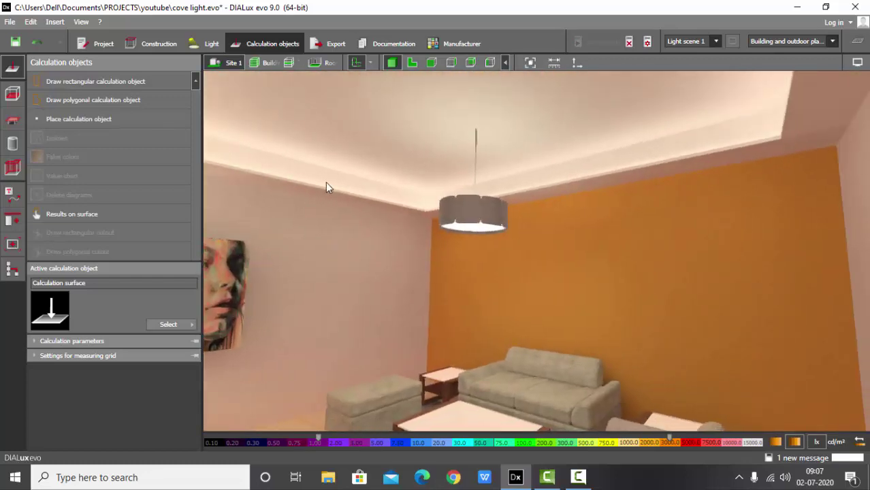
{"action": "scroll", "coordinate": [354, 201], "scroll_direction": "down", "scroll_amount": 3}
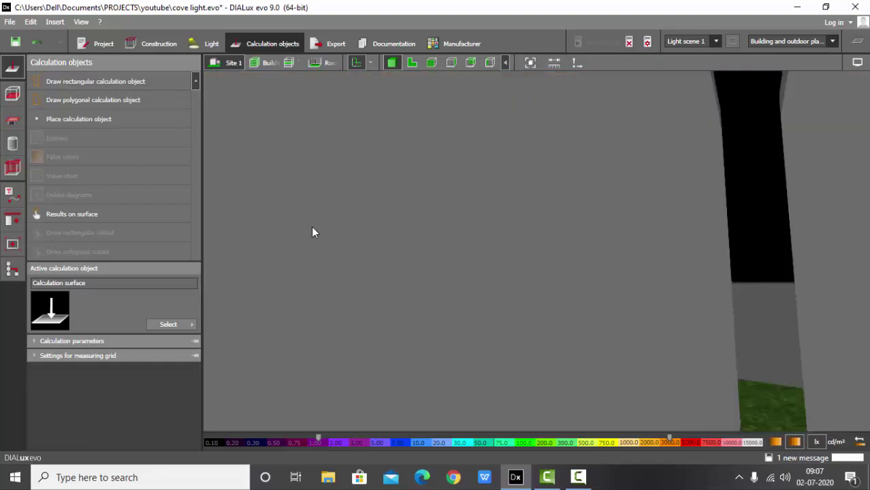
{"action": "scroll", "coordinate": [312, 228], "scroll_direction": "up", "scroll_amount": 2}
{"action": "scroll", "coordinate": [573, 155], "scroll_direction": "up", "scroll_amount": 3}
{"action": "scroll", "coordinate": [508, 173], "scroll_direction": "down", "scroll_amount": 3}
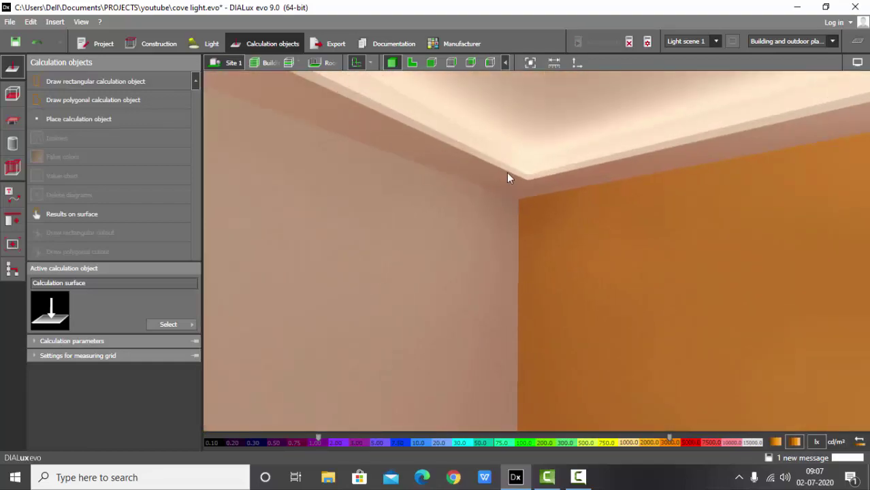
{"action": "scroll", "coordinate": [603, 288], "scroll_direction": "down", "scroll_amount": 3}
{"action": "left_click_drag", "start_coordinate": [409, 277], "coordinate": [446, 302]}
Step: Compare the lit buildings from outside at several distances and view the cove-lit living room from within
{"action": "scroll", "coordinate": [449, 300], "scroll_direction": "down", "scroll_amount": 6}
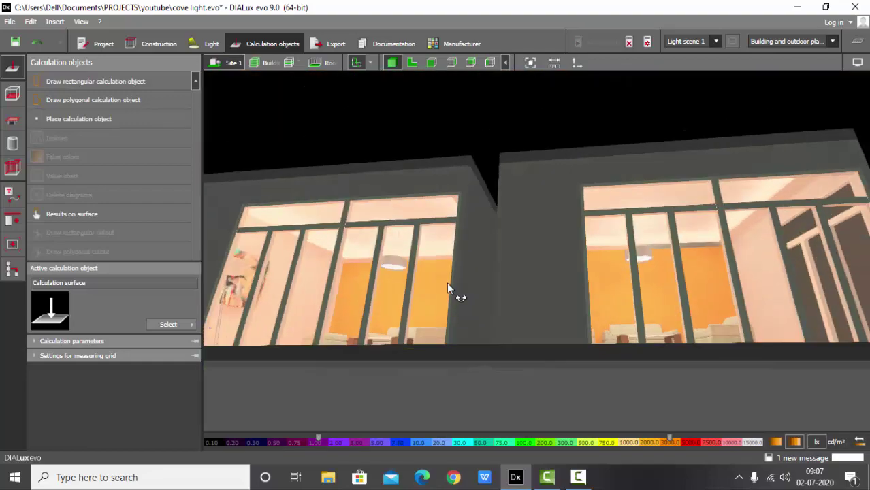
{"action": "scroll", "coordinate": [418, 296], "scroll_direction": "up", "scroll_amount": 8}
{"action": "scroll", "coordinate": [419, 296], "scroll_direction": "down", "scroll_amount": 1}
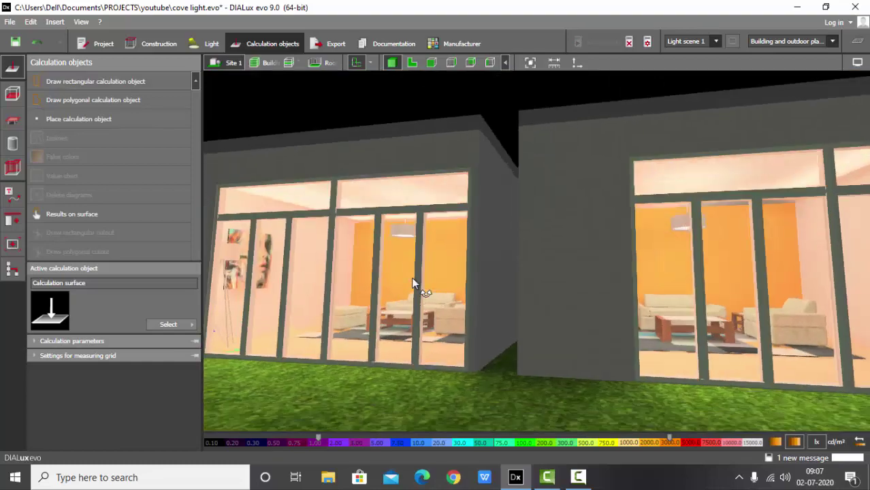
{"action": "scroll", "coordinate": [423, 287], "scroll_direction": "up", "scroll_amount": 10}
{"action": "scroll", "coordinate": [391, 219], "scroll_direction": "down", "scroll_amount": 10}
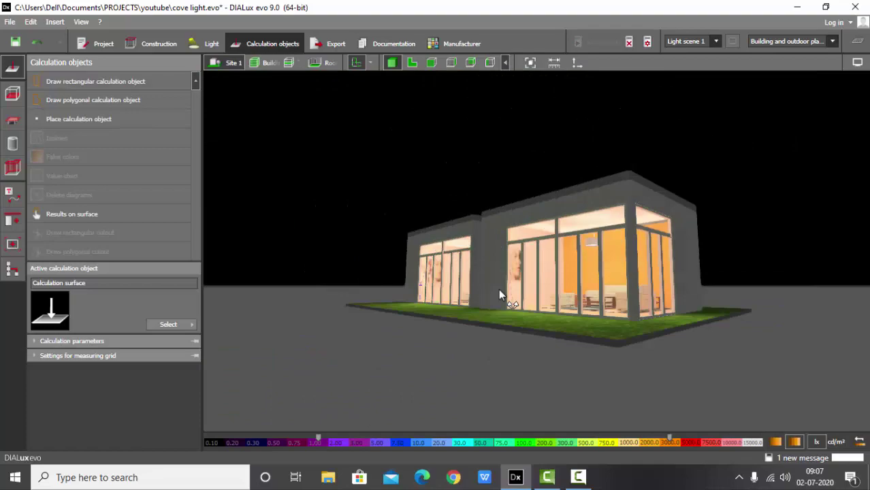
{"action": "right_click_drag", "start_coordinate": [499, 290], "coordinate": [520, 284]}
{"action": "scroll", "coordinate": [522, 289], "scroll_direction": "up", "scroll_amount": 3}
{"action": "scroll", "coordinate": [520, 285], "scroll_direction": "up", "scroll_amount": 3}
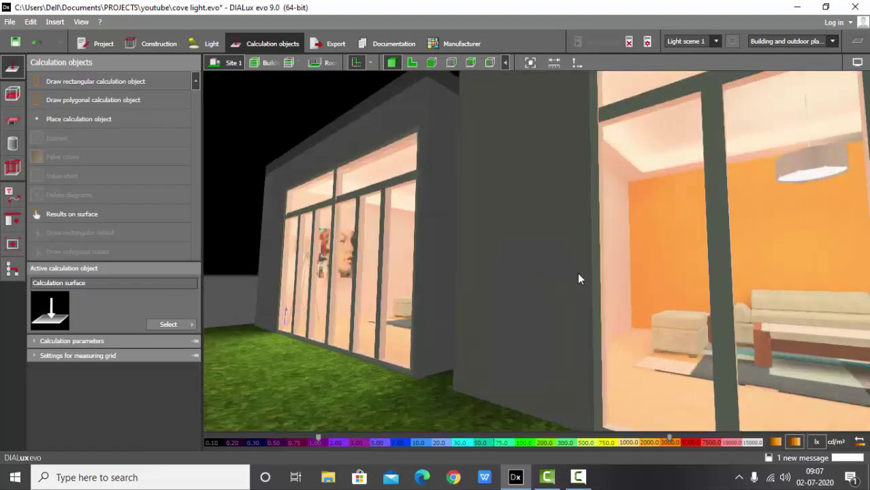
{"action": "scroll", "coordinate": [418, 279], "scroll_direction": "down", "scroll_amount": 3}
{"action": "scroll", "coordinate": [692, 232], "scroll_direction": "up", "scroll_amount": 3}
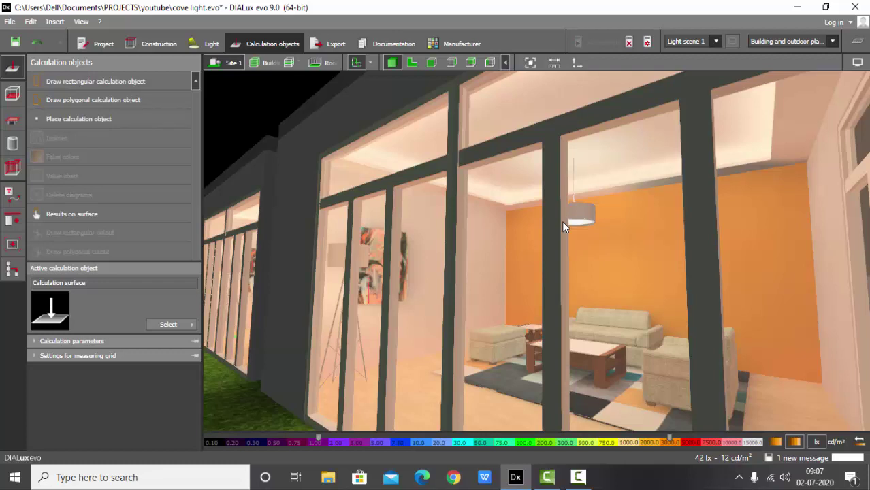
{"action": "scroll", "coordinate": [561, 221], "scroll_direction": "up", "scroll_amount": 6}
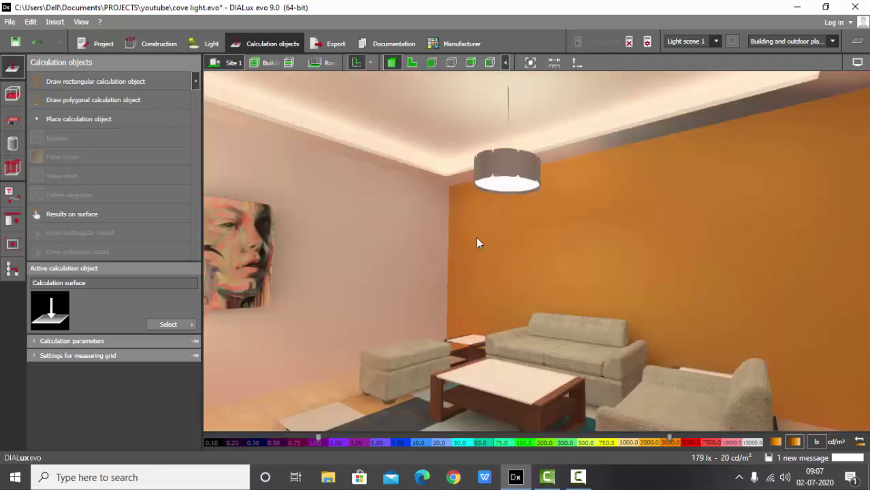